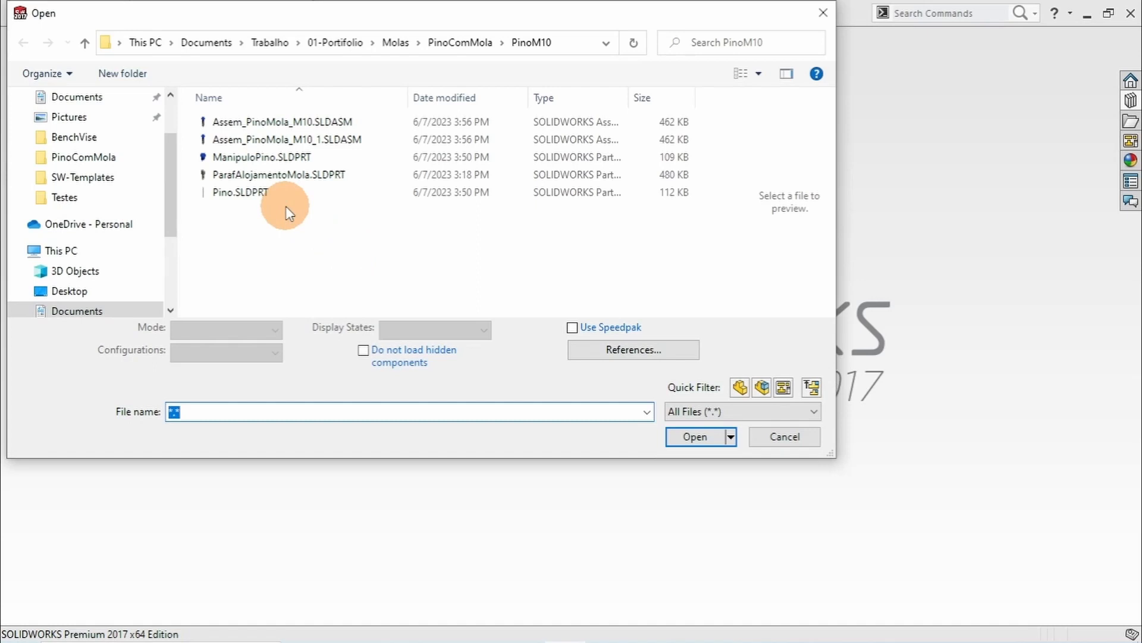
- Open the assembly file Assem_PinoMola_M10.SLDASM from the PinoM10 folder
click(292, 123)
click(694, 436)
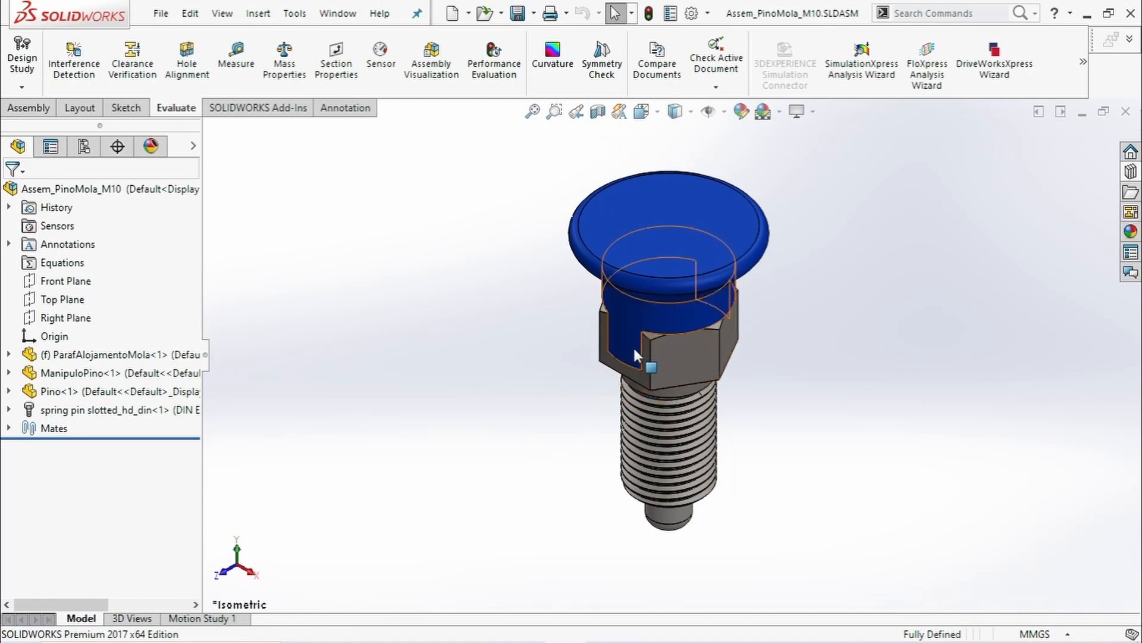
scroll(740, 383, up, 1)
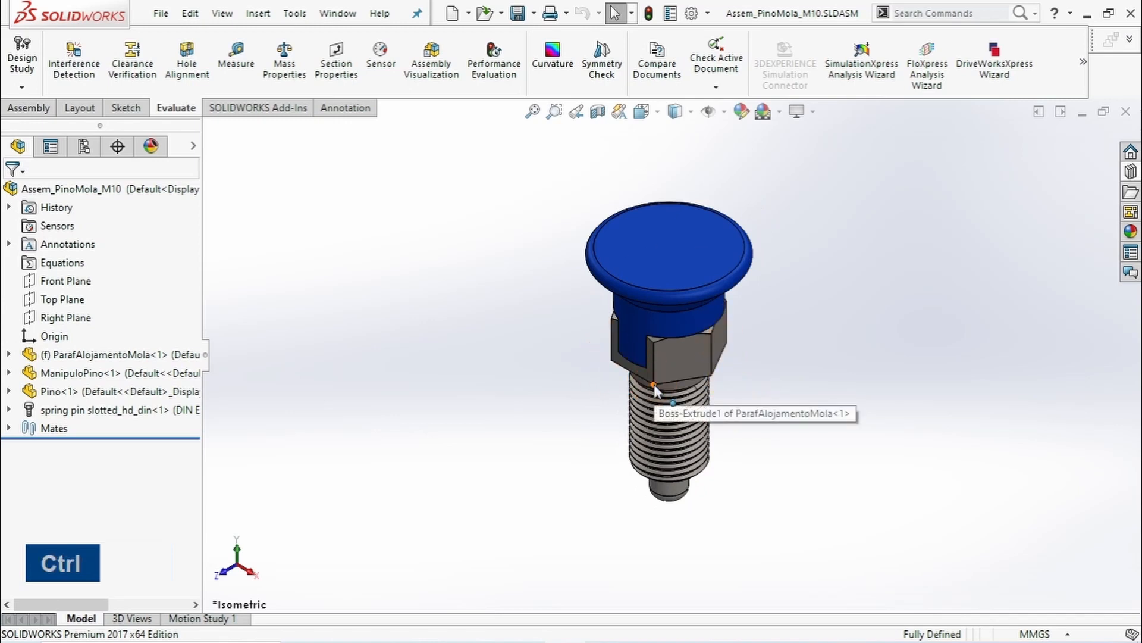
- Examine the assembly in front view with a full section cut at the Front Plane, and turn the section off
key(ctrl+1)
click(595, 112)
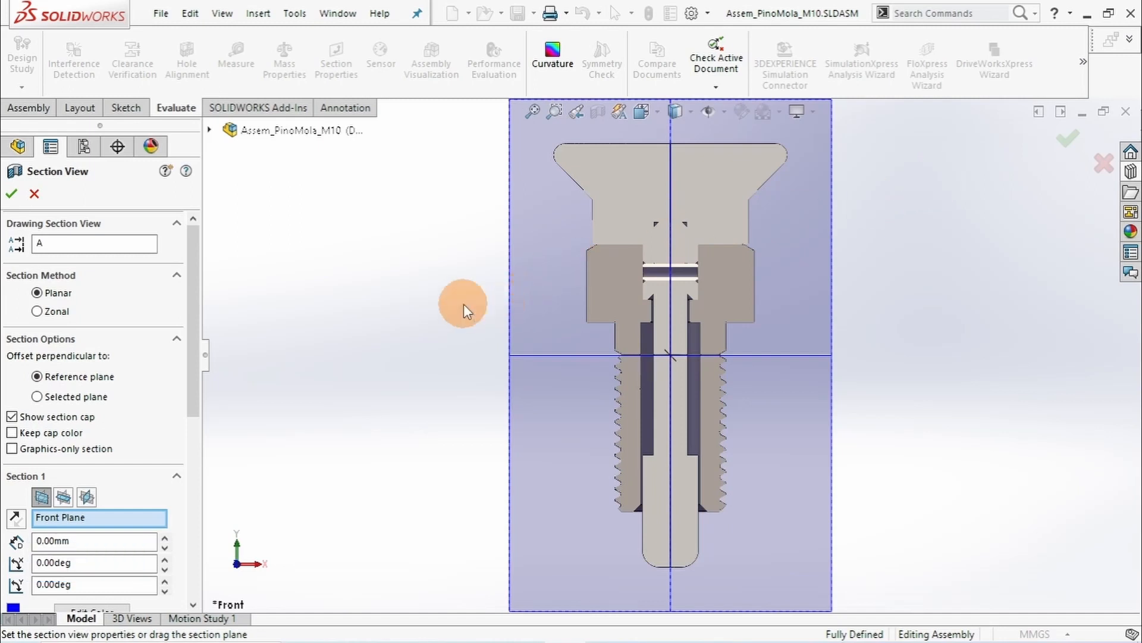
click(1067, 140)
scroll(771, 370, up, 2)
scroll(769, 370, down, 2)
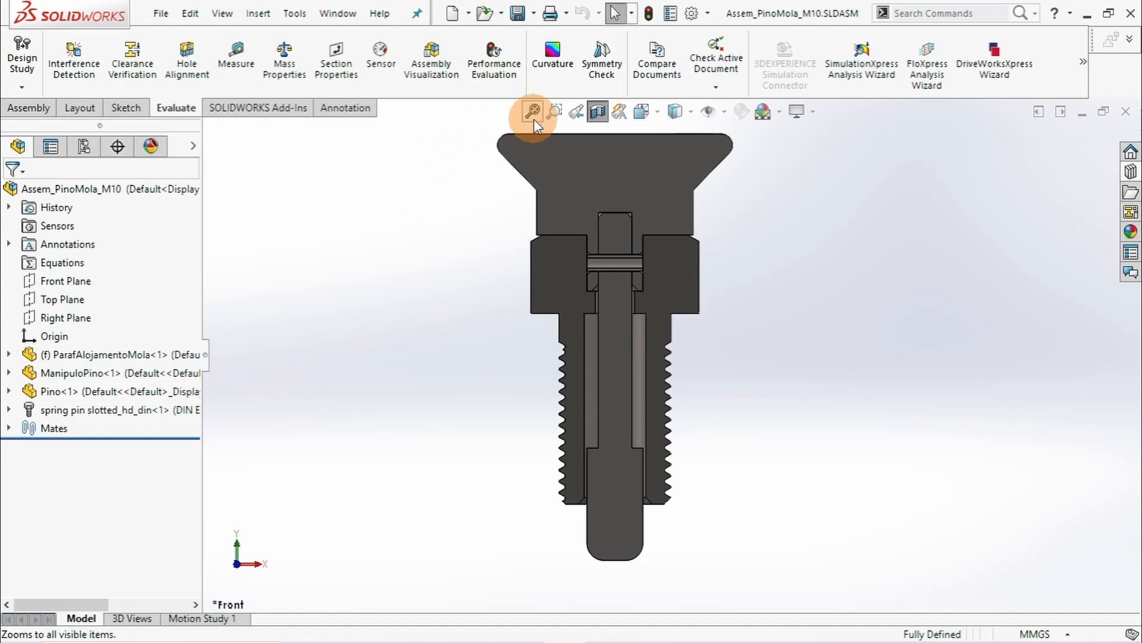
click(593, 110)
- Section the assembly at the Front Plane, excluding the Pino pin, the slotted spring pin and the ManipuloPino knob from the cut
click(594, 109)
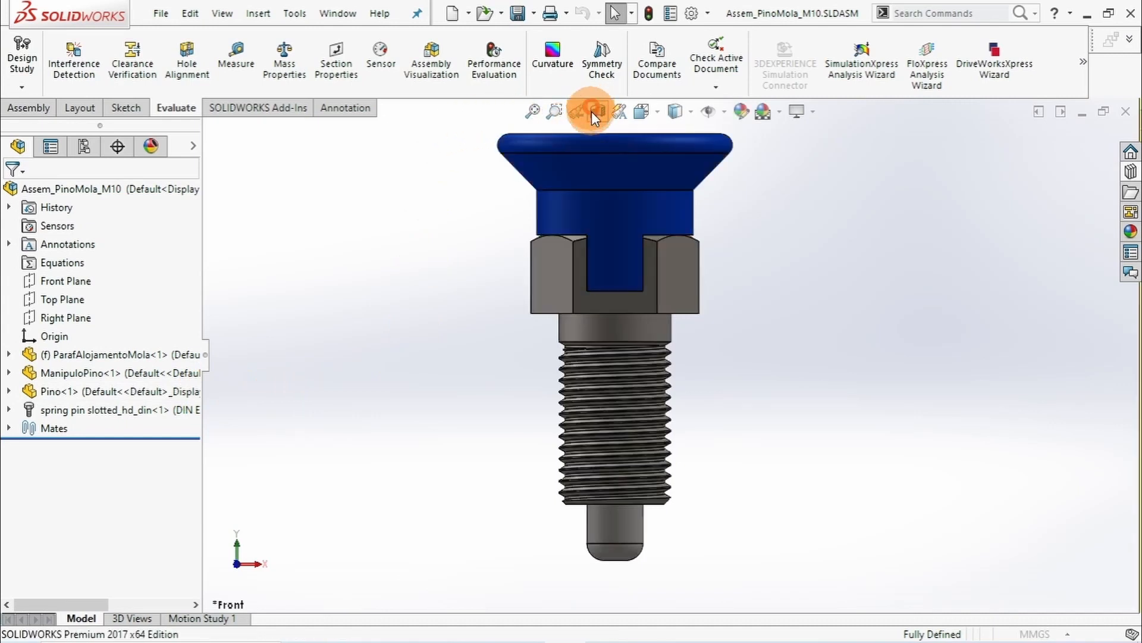
drag(195, 355, 193, 488)
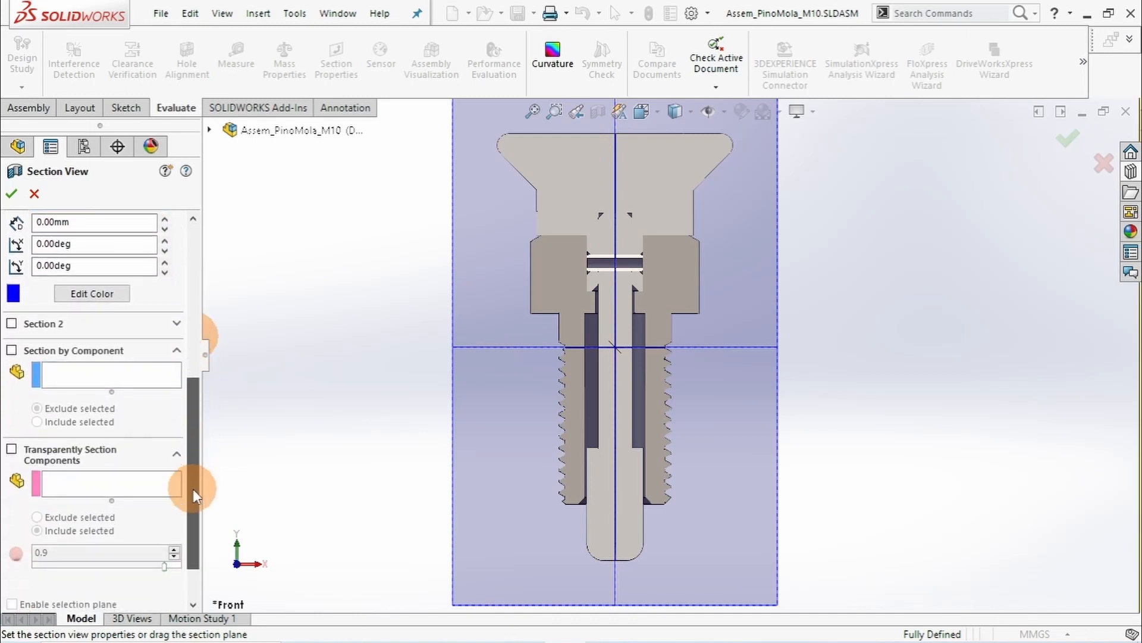
click(89, 384)
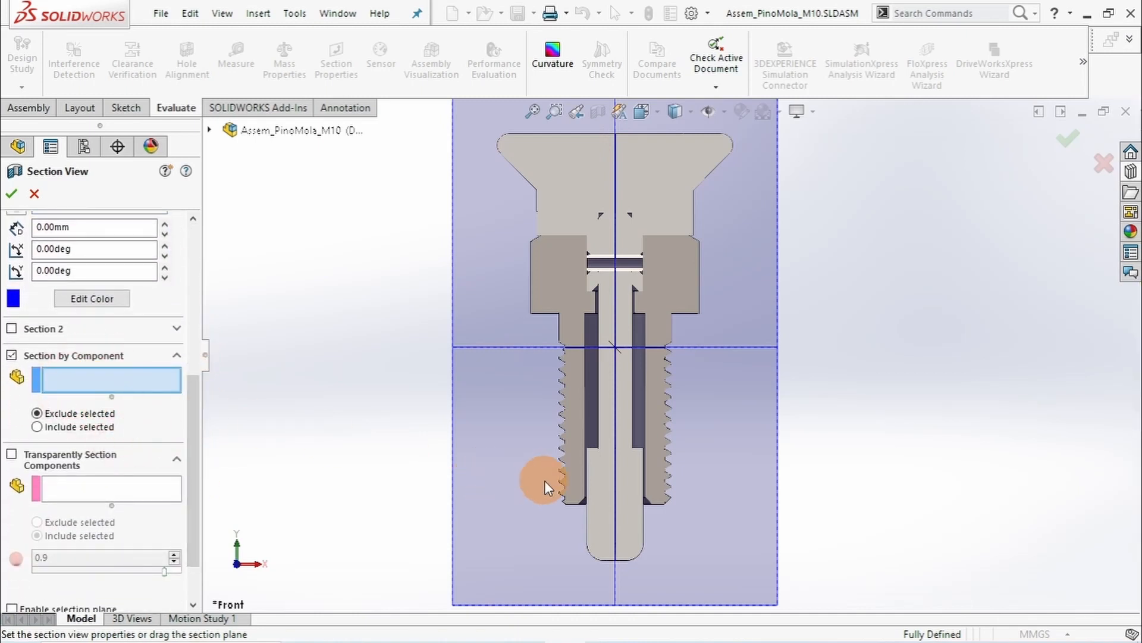
click(622, 530)
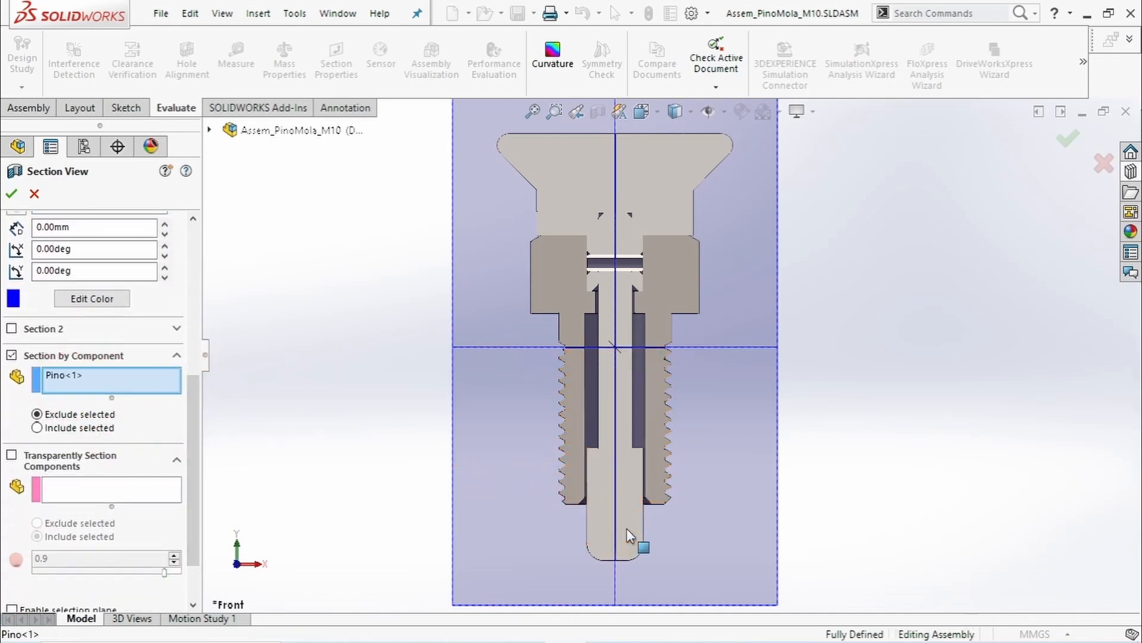
click(636, 260)
scroll(631, 298, down, 2)
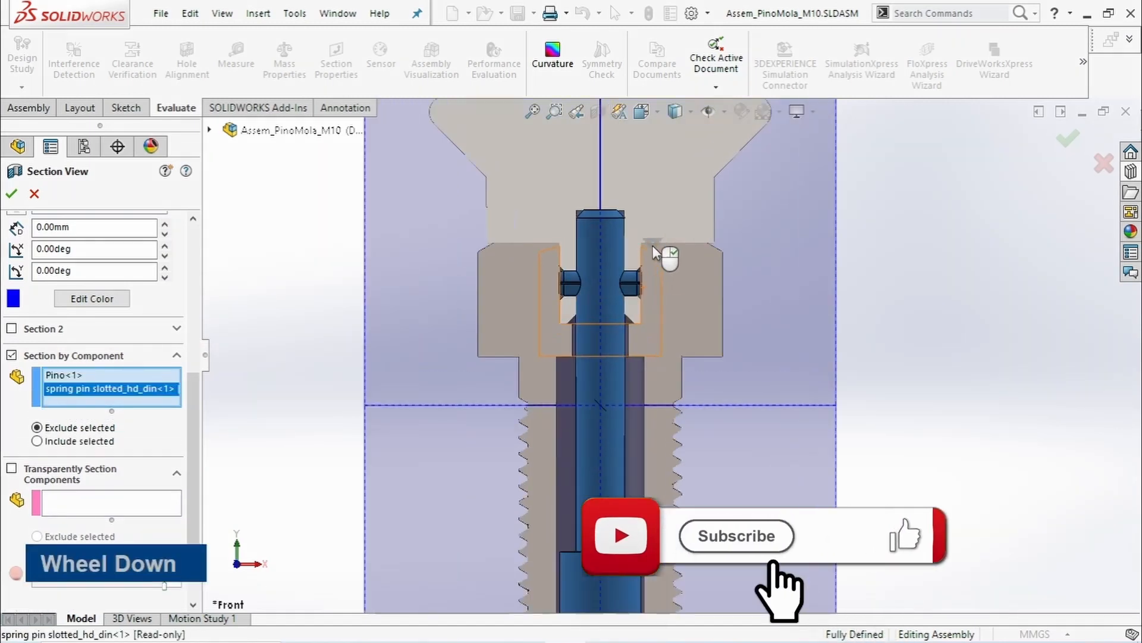
scroll(589, 350, up, 3)
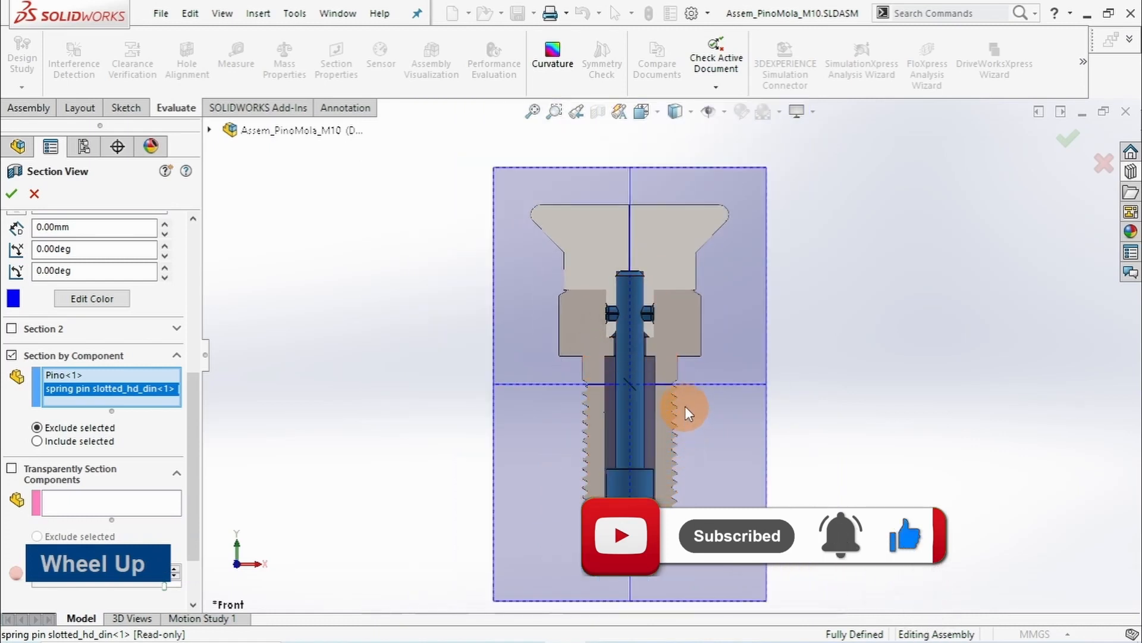
click(581, 244)
right_click(580, 242)
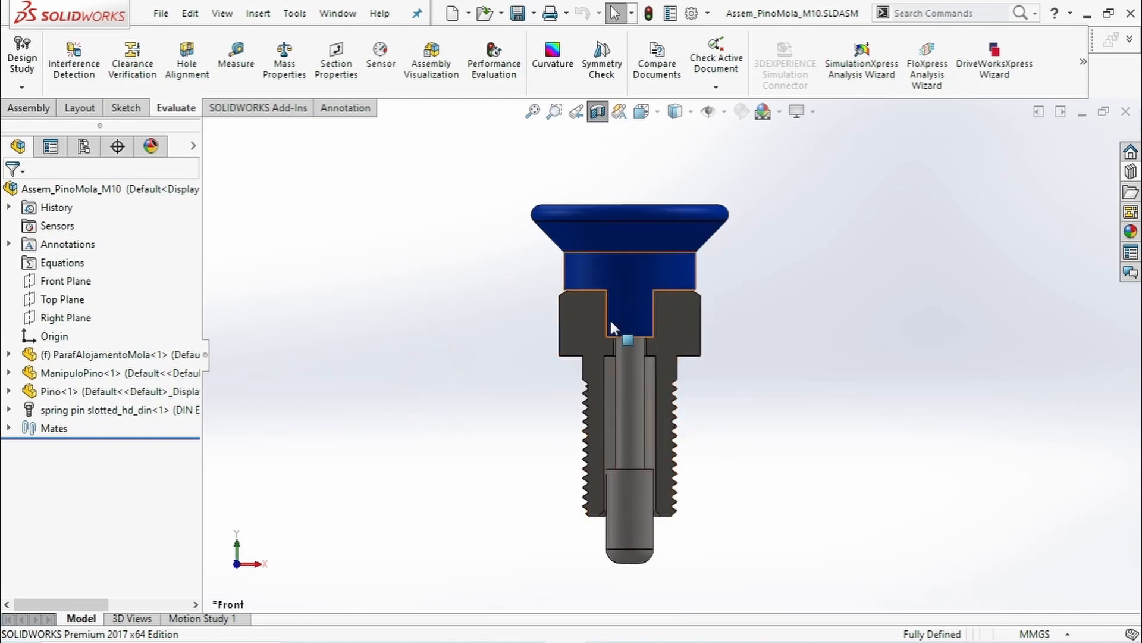
- Try to move the blue knob along the pin axis and examine the spring cavity between pin and housing
drag(625, 310, 636, 351)
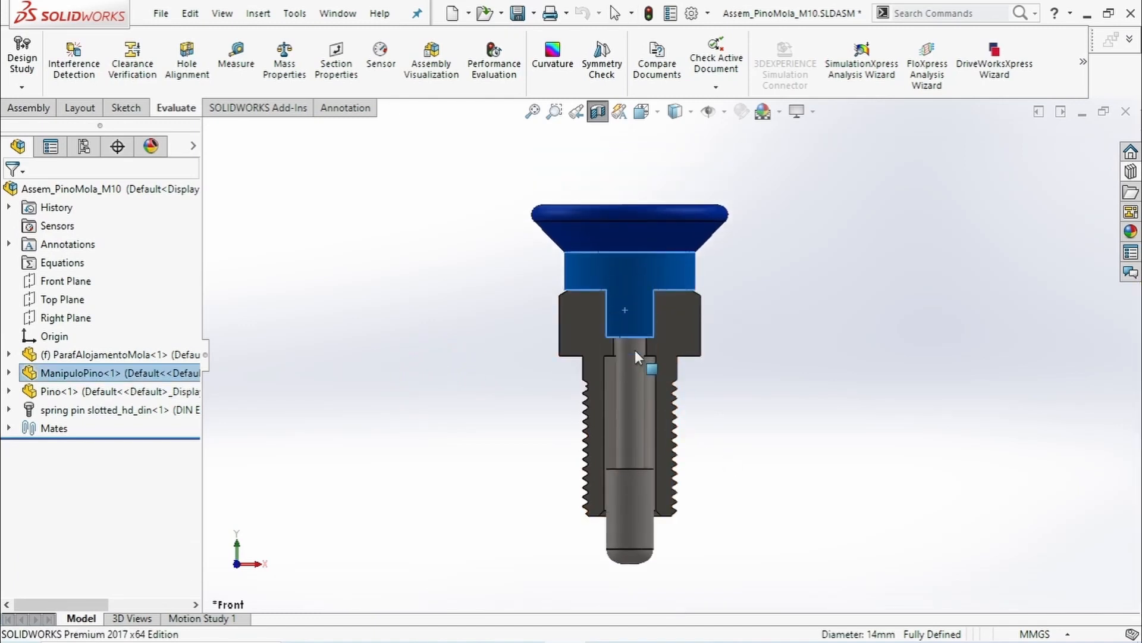
drag(640, 287, 638, 452)
middle_drag(712, 446, 631, 480)
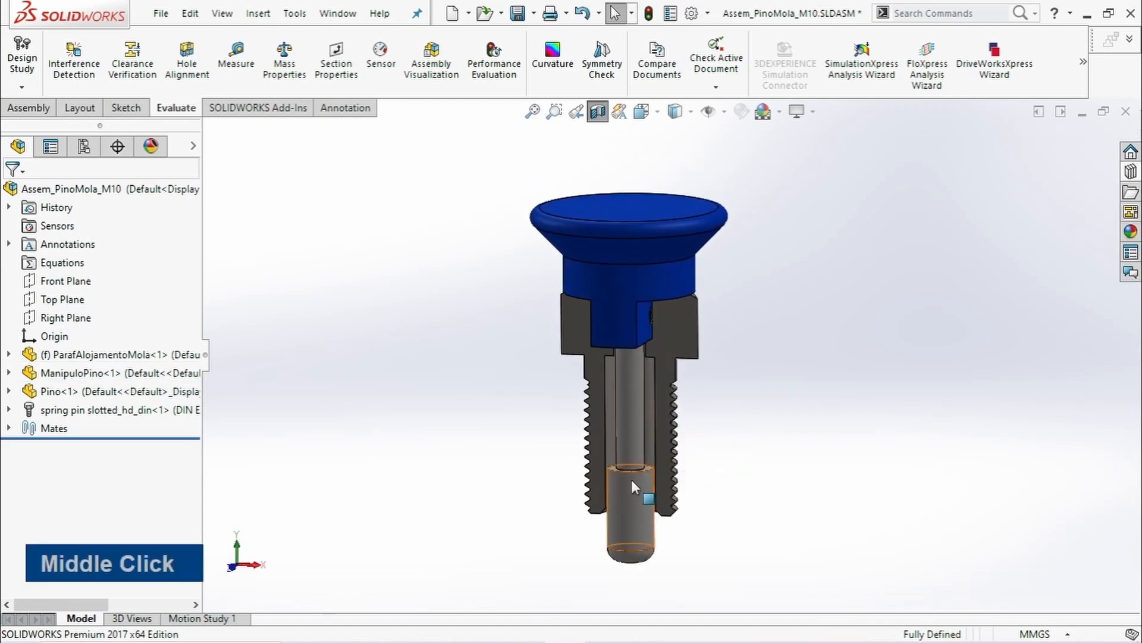
scroll(657, 485, down, 3)
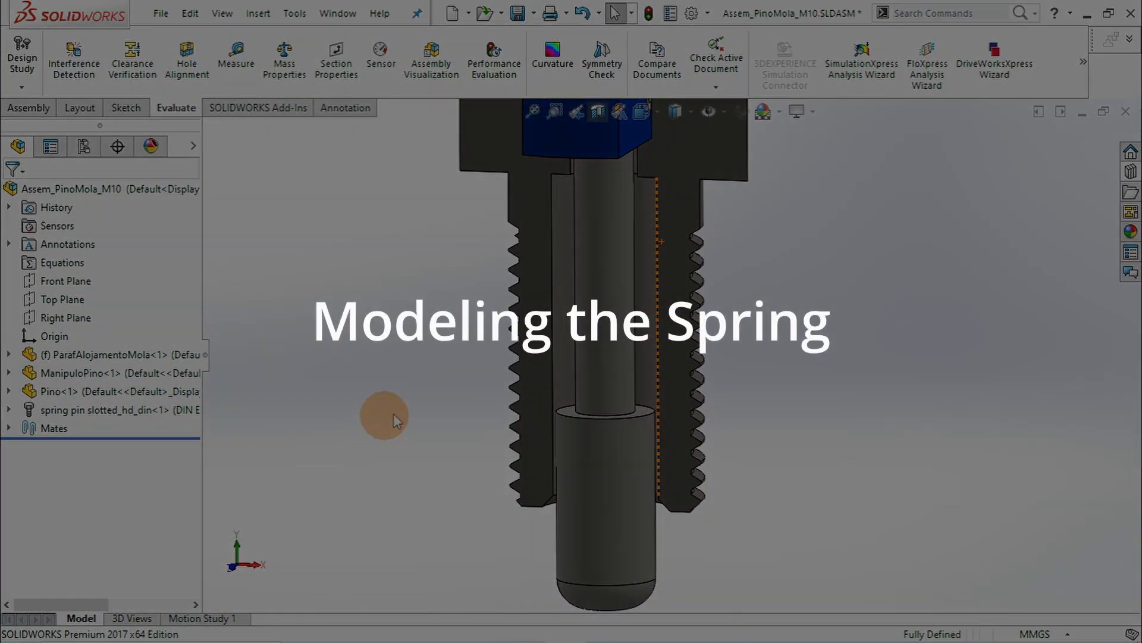
scroll(566, 382, up, 3)
scroll(372, 381, down, 3)
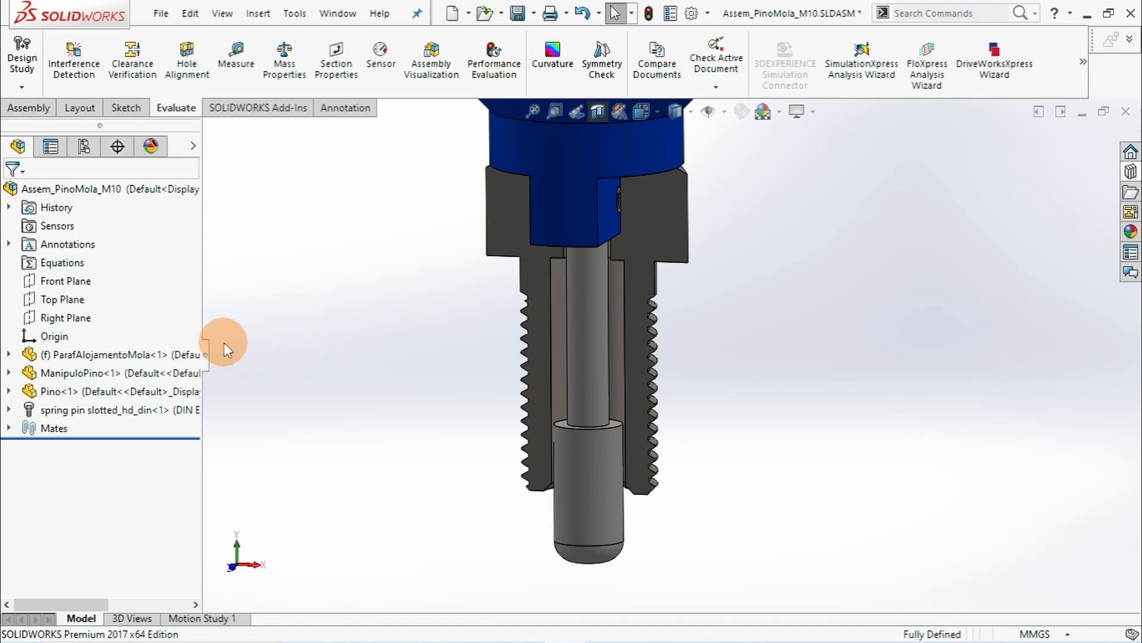
- Insert a new part into the assembly, placing it on the assembly's Front Plane
click(29, 108)
click(94, 88)
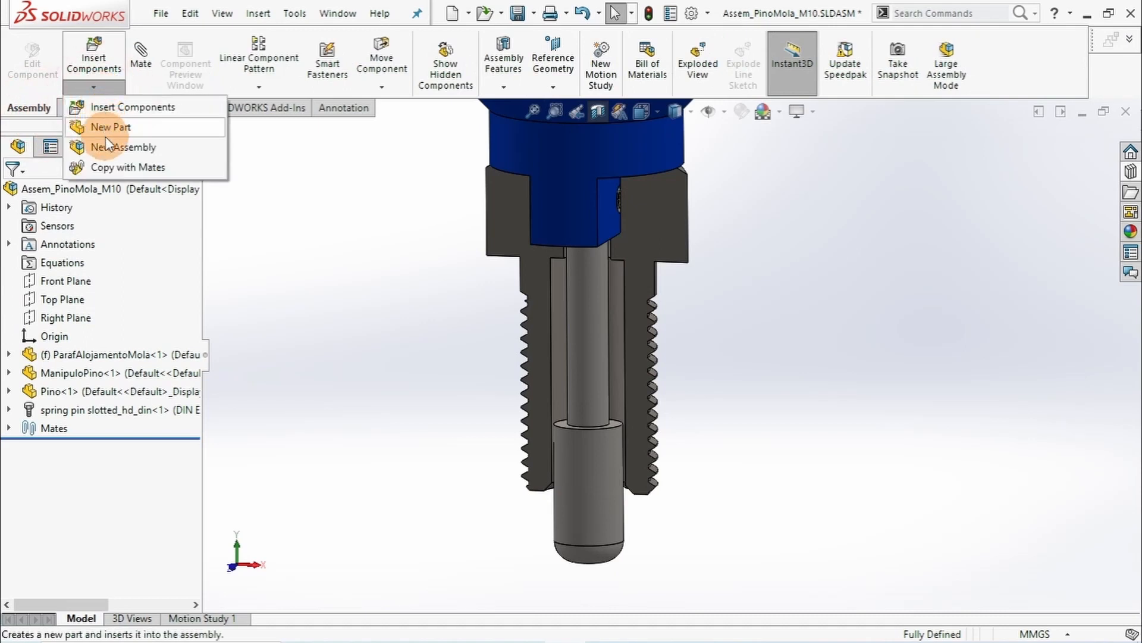
click(105, 124)
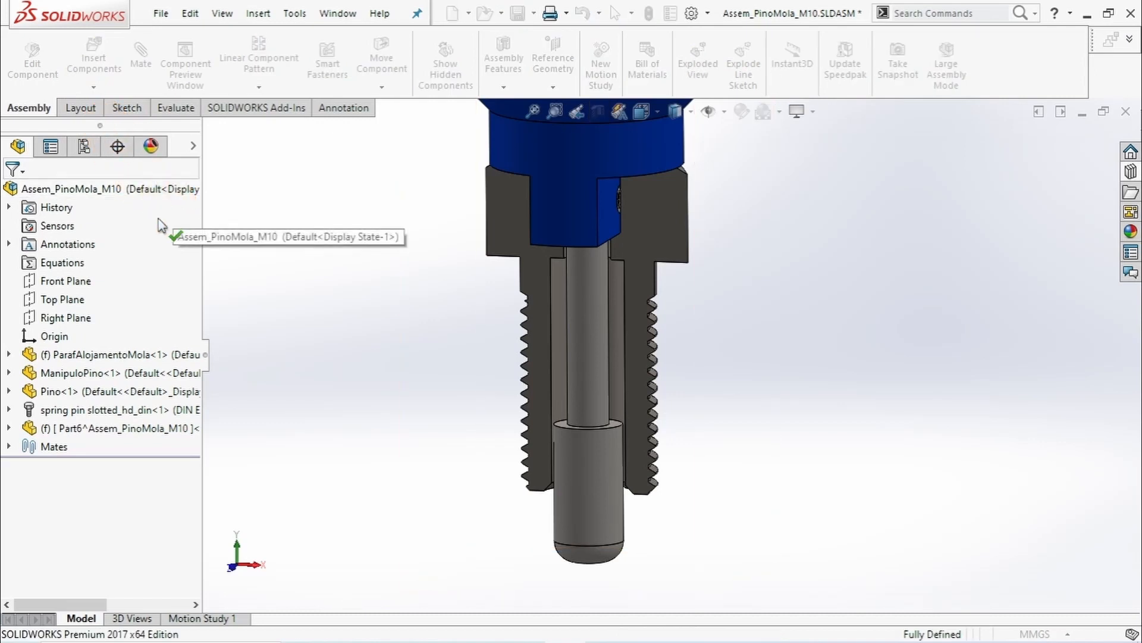
click(59, 283)
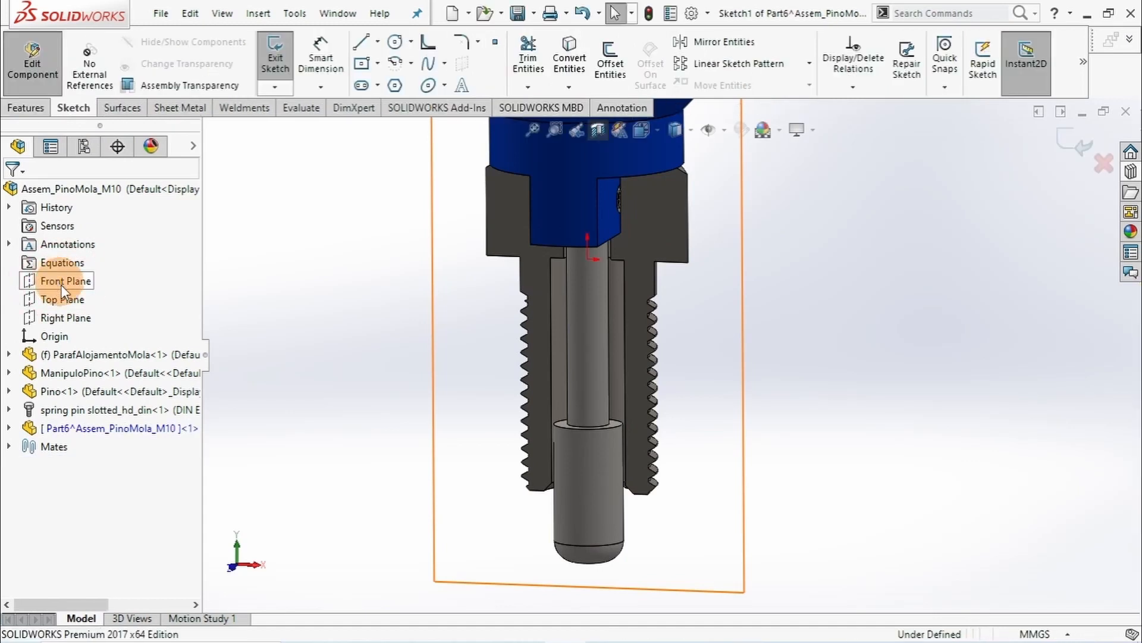
- Sketch a 12 mm vertical line from the origin down to the pin's shoulder, and exit the sketch
scroll(480, 354, up, 3)
scroll(623, 327, down, 5)
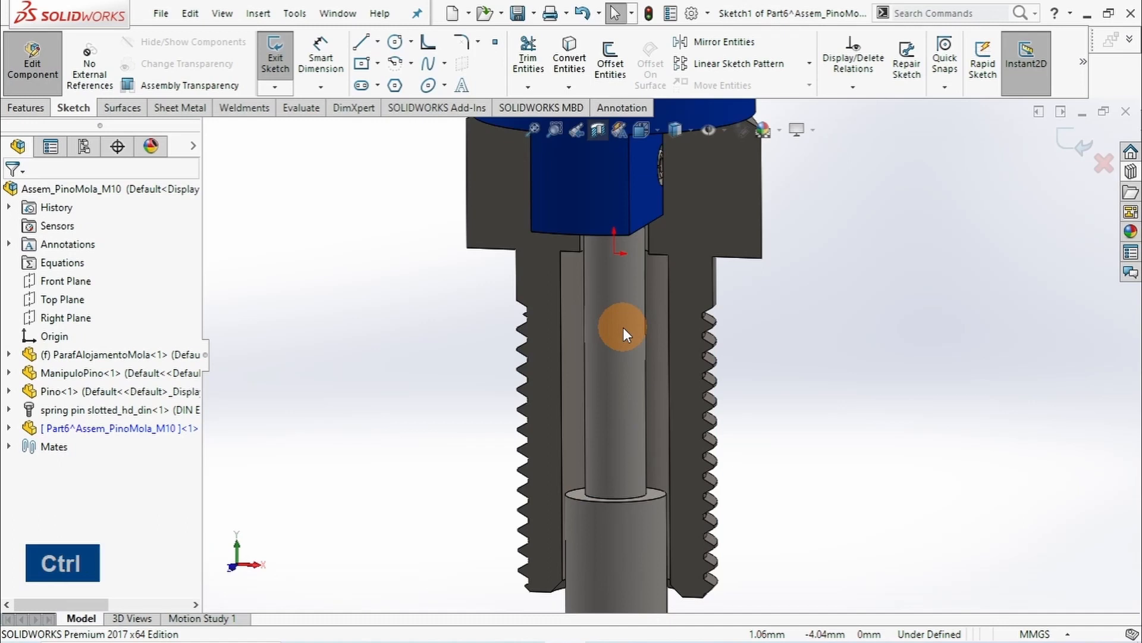
key(ctrl+8)
scroll(691, 381, down, 4)
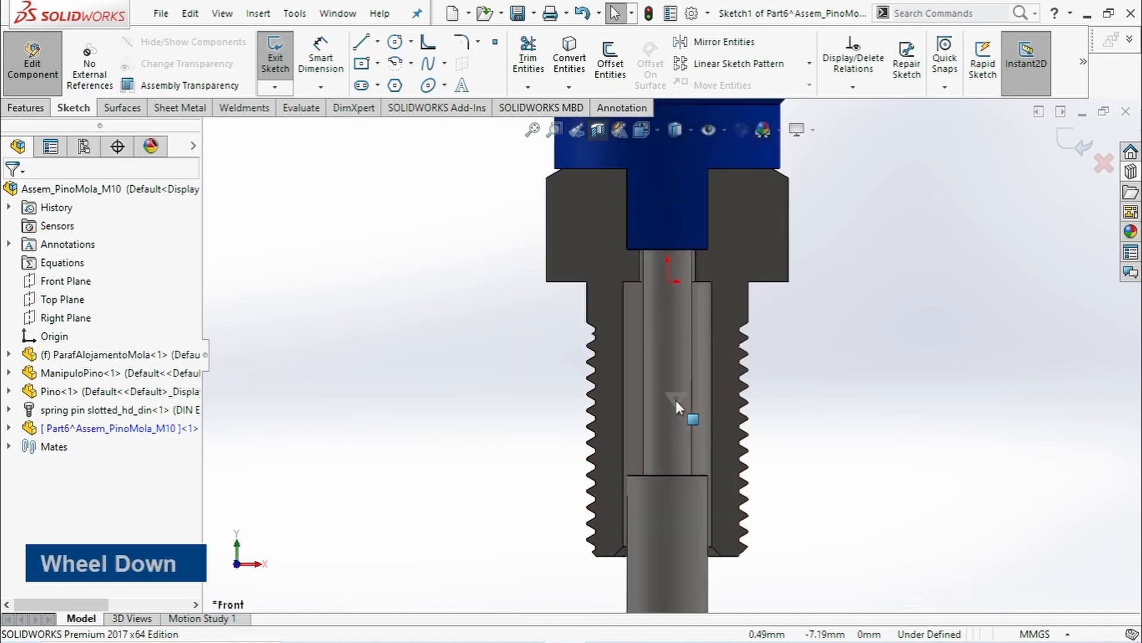
key(l)
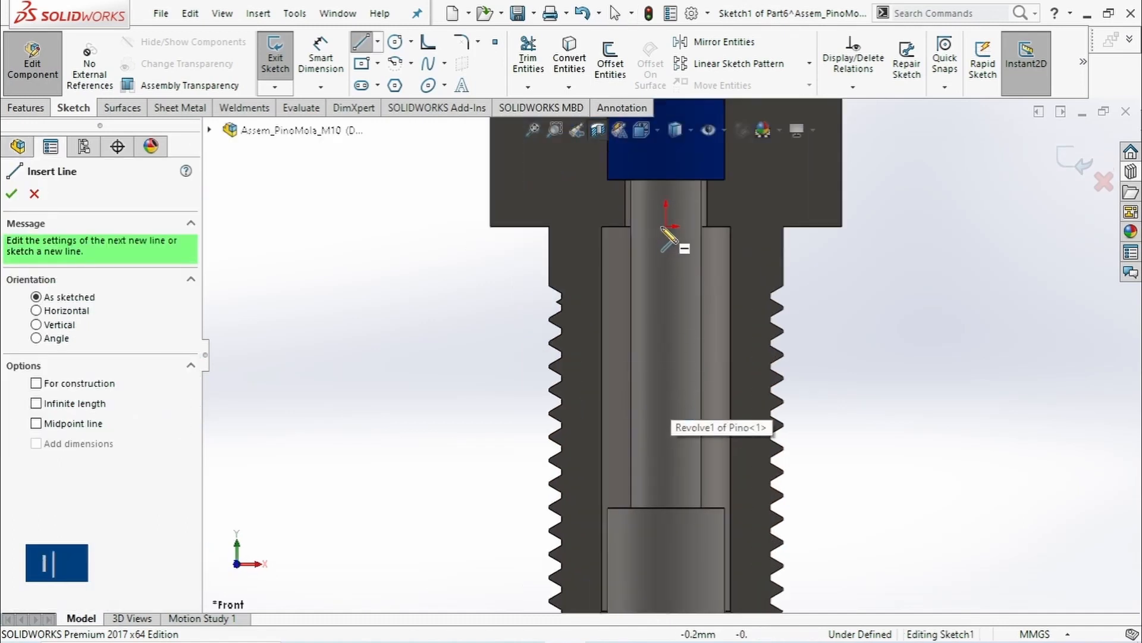
click(667, 226)
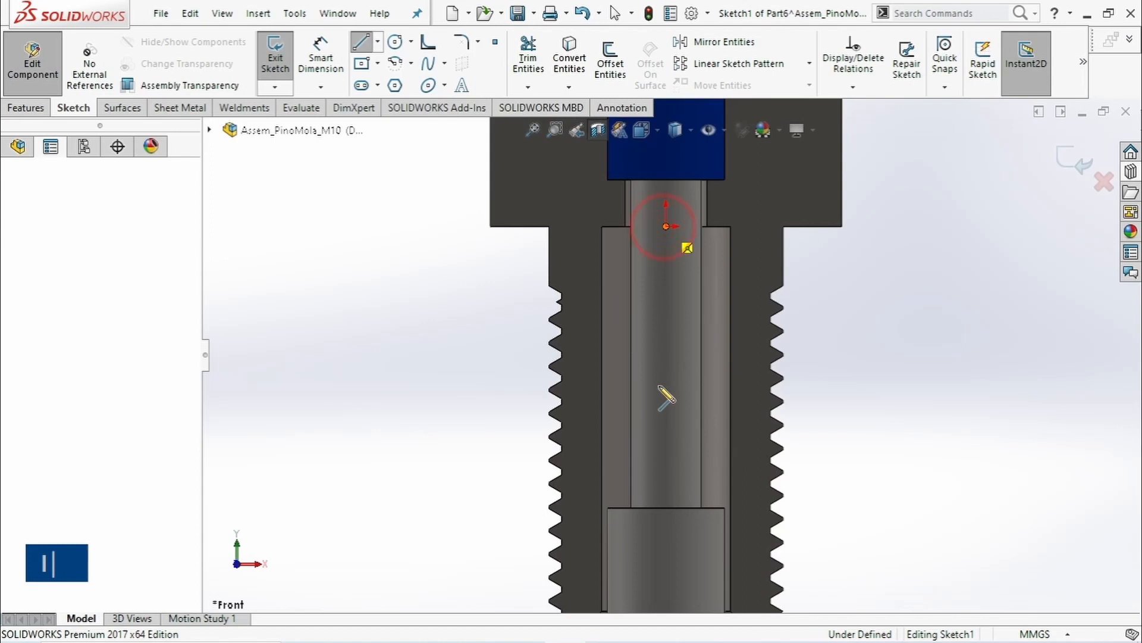
click(666, 508)
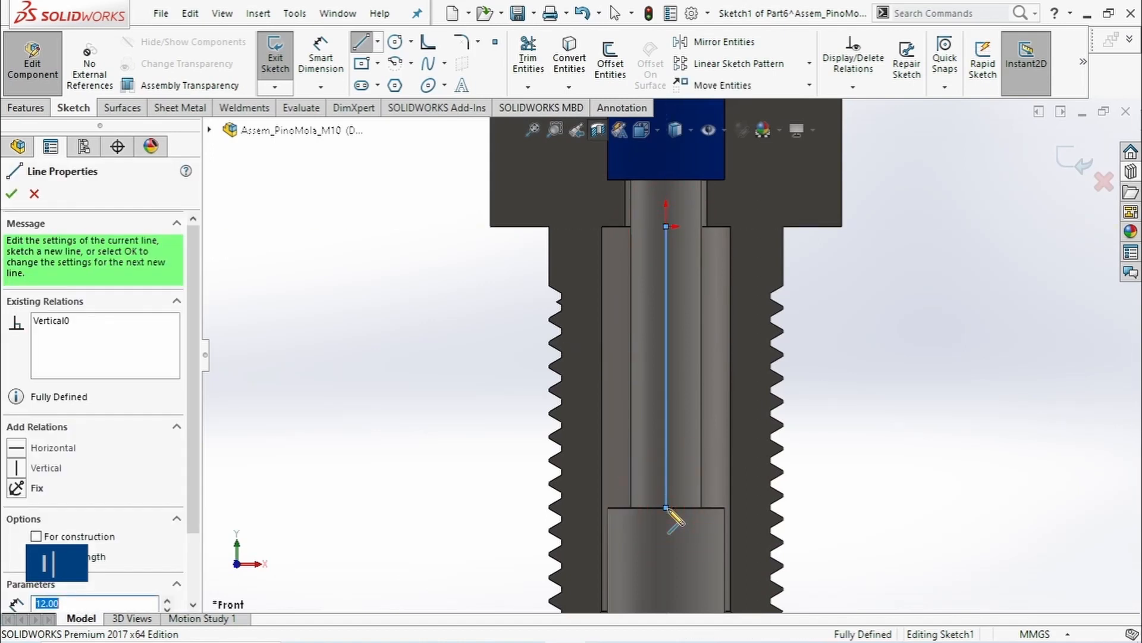
key(Escape)
key(d)
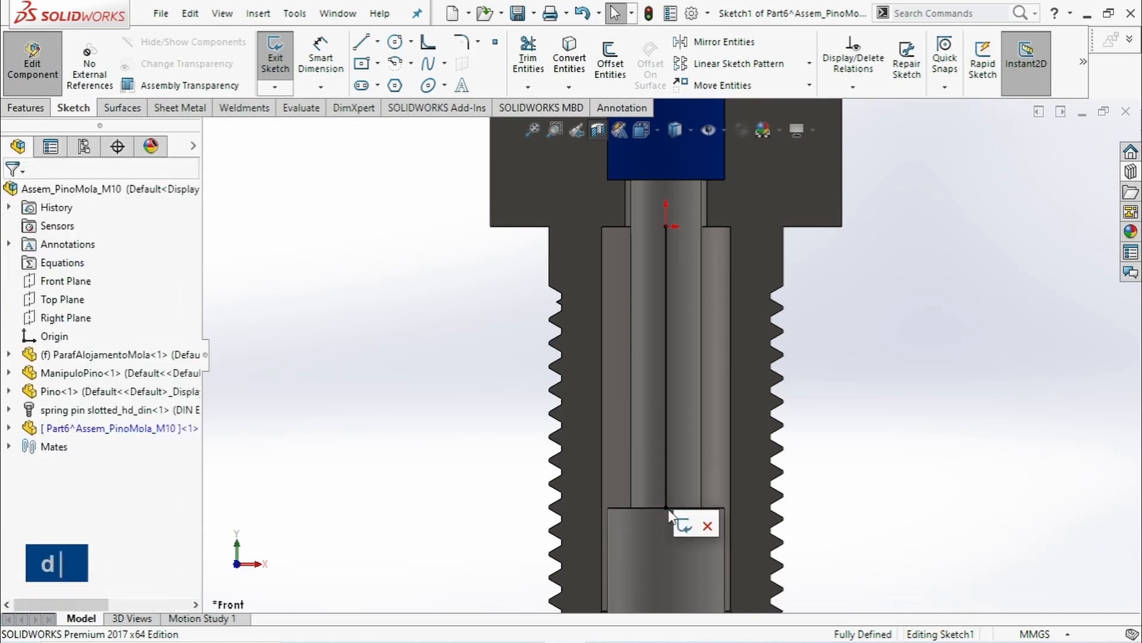
click(684, 522)
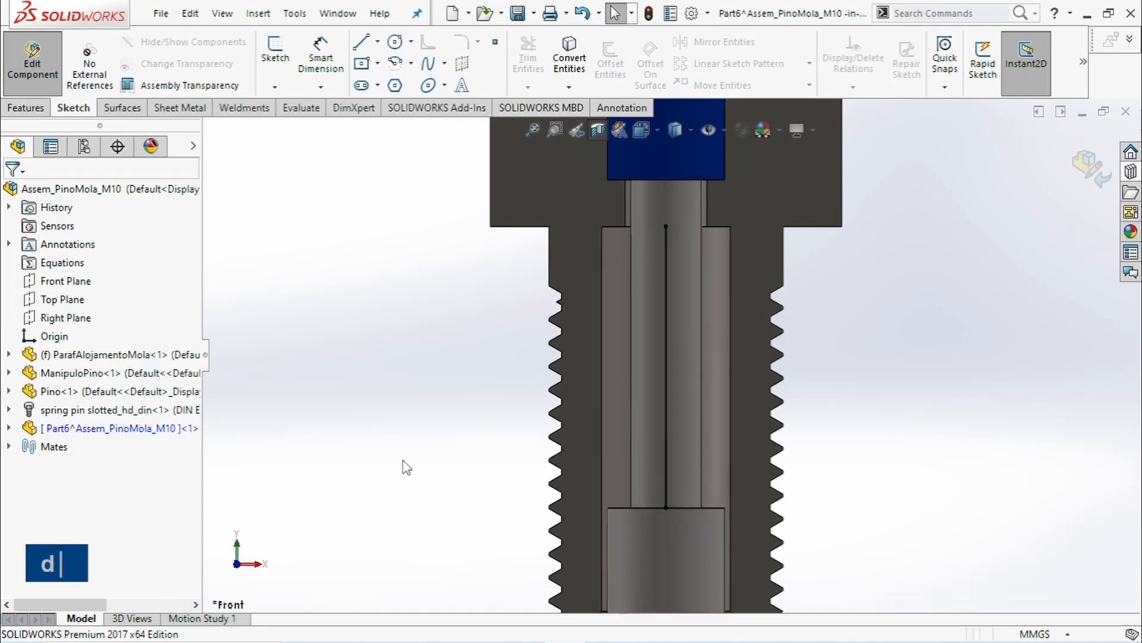
- Start a second sketch on the new part's own Front Plane
click(459, 451)
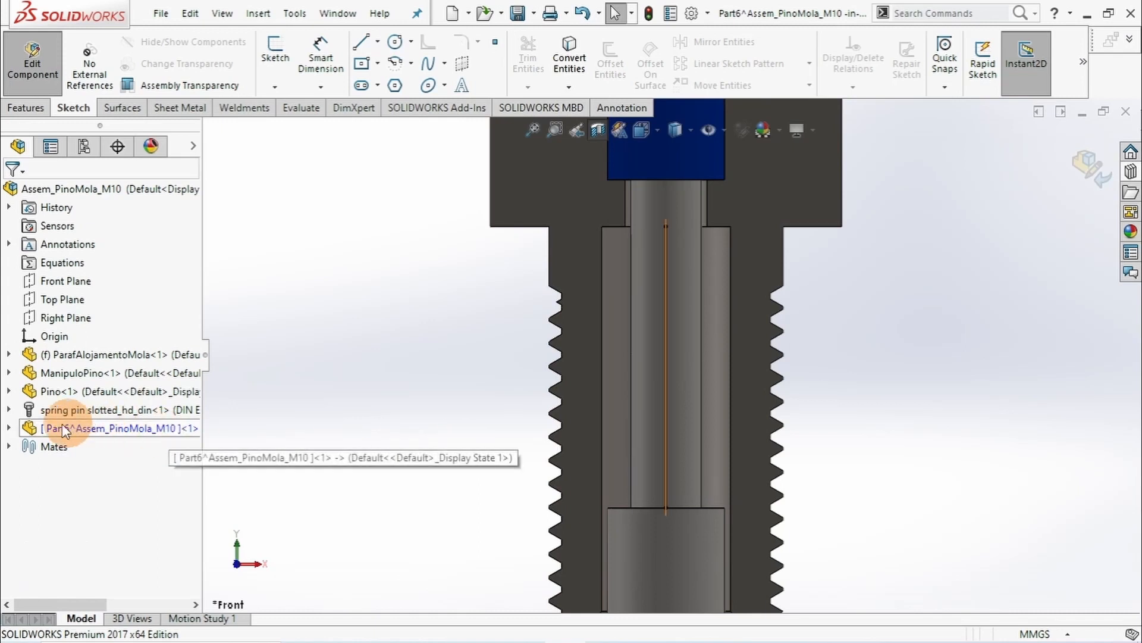
click(10, 428)
click(105, 503)
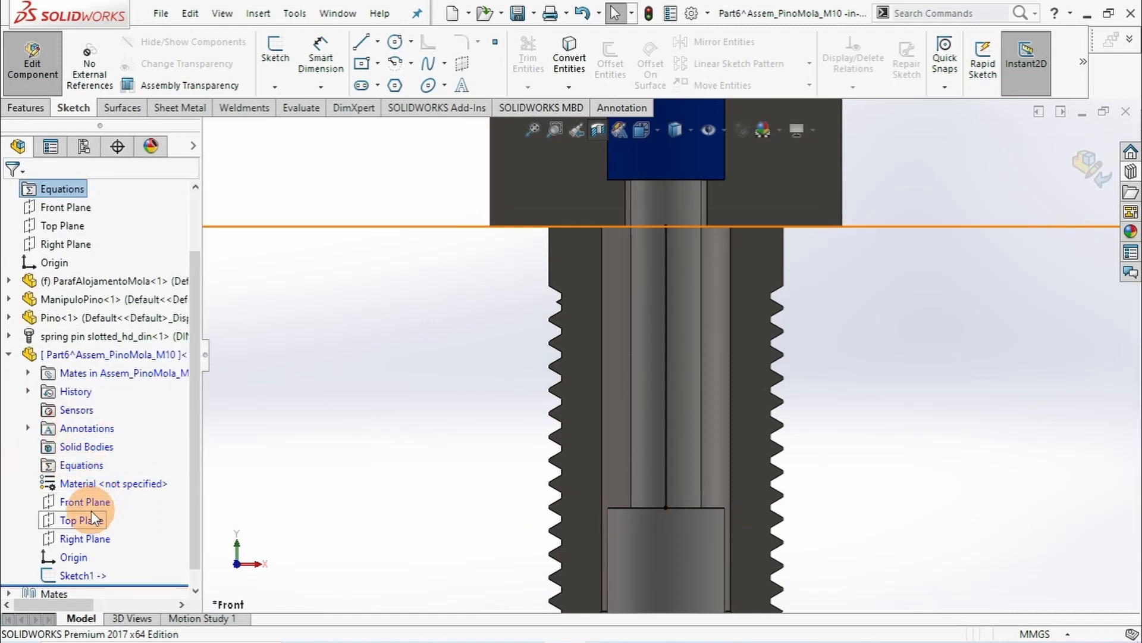
click(97, 500)
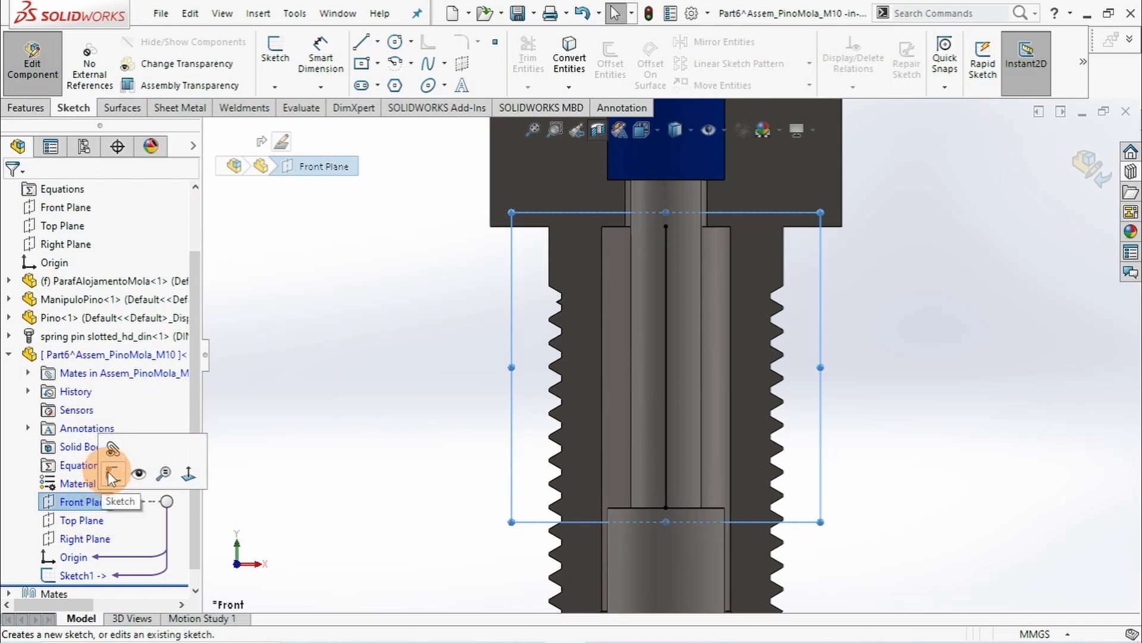
click(109, 471)
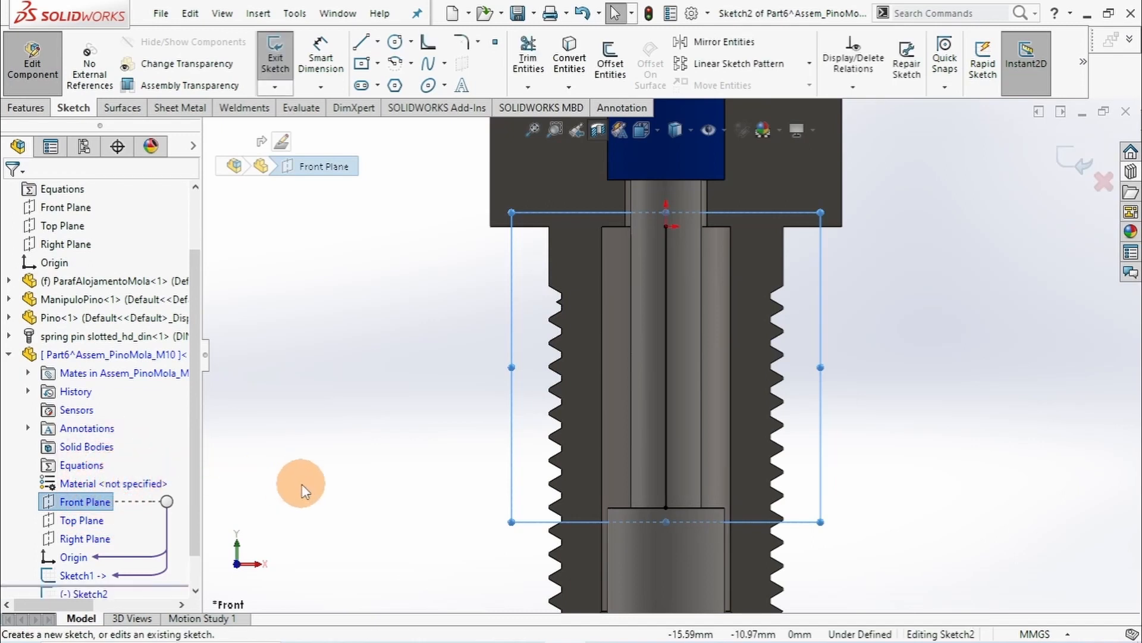
- Draw a 1 mm diameter circle just above the pin's shoulder, between the pin and the housing's inner wall
scroll(684, 470, down, 5)
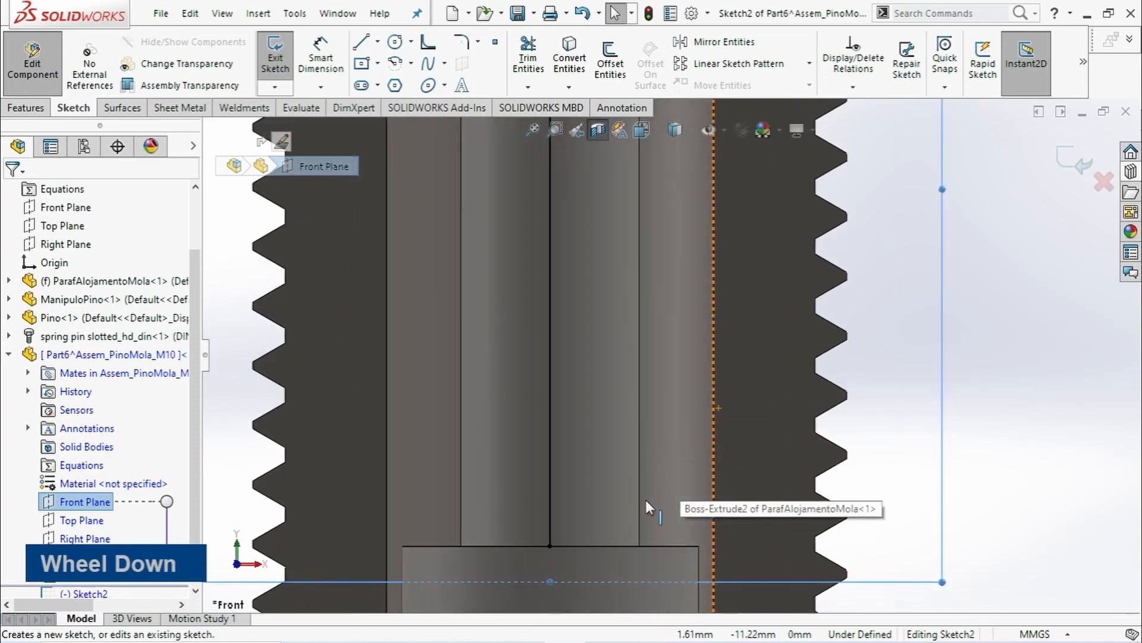
key(x)
key(s)
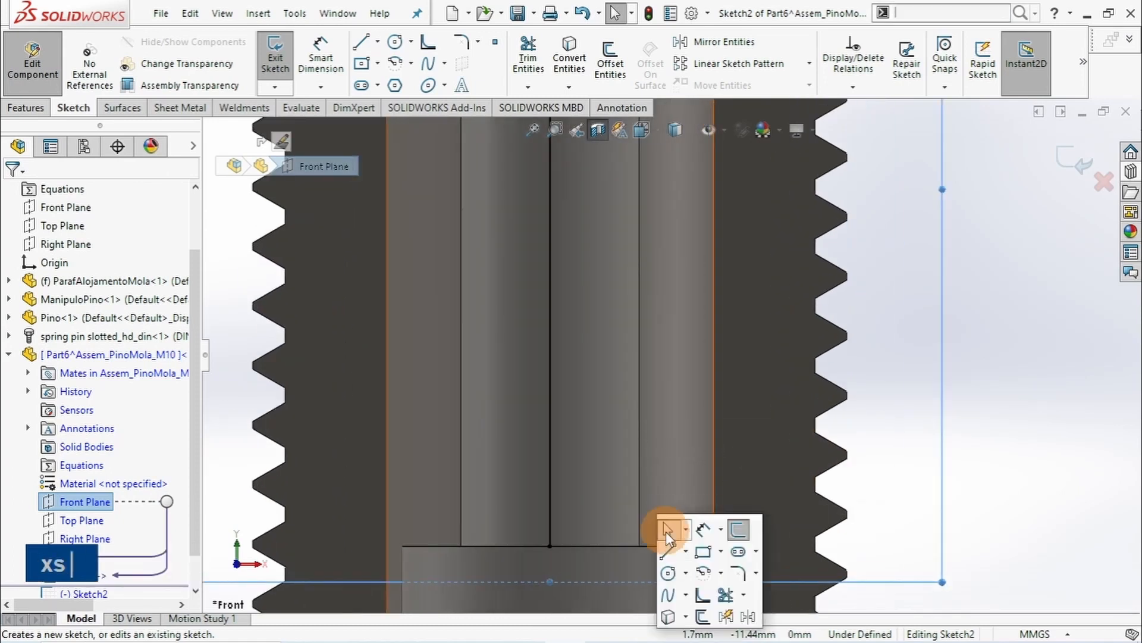
click(668, 572)
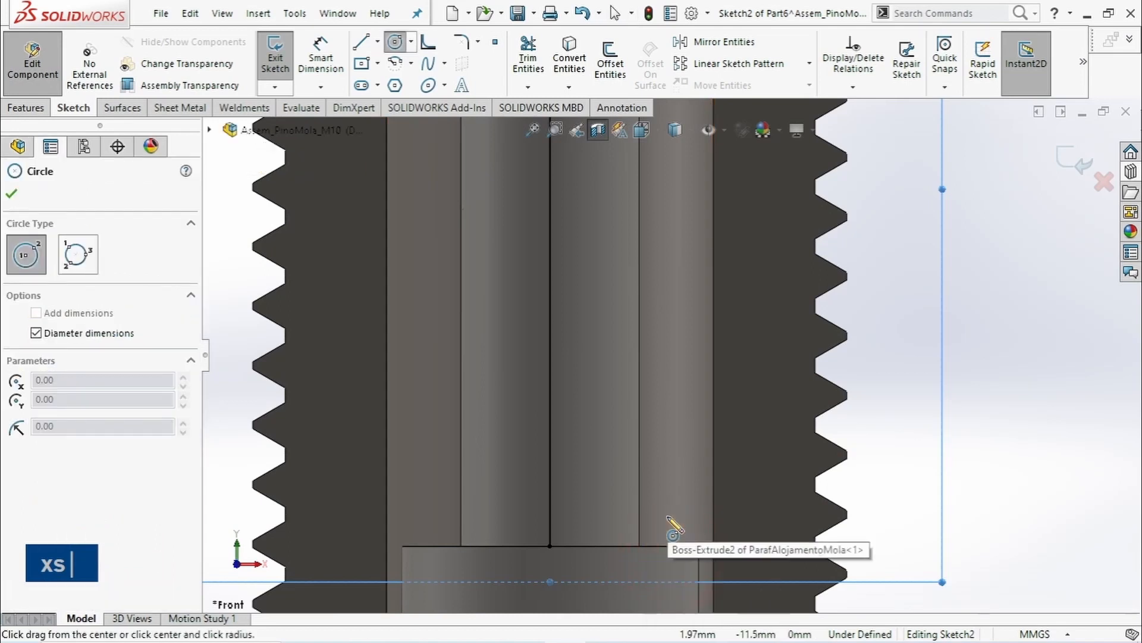
click(680, 509)
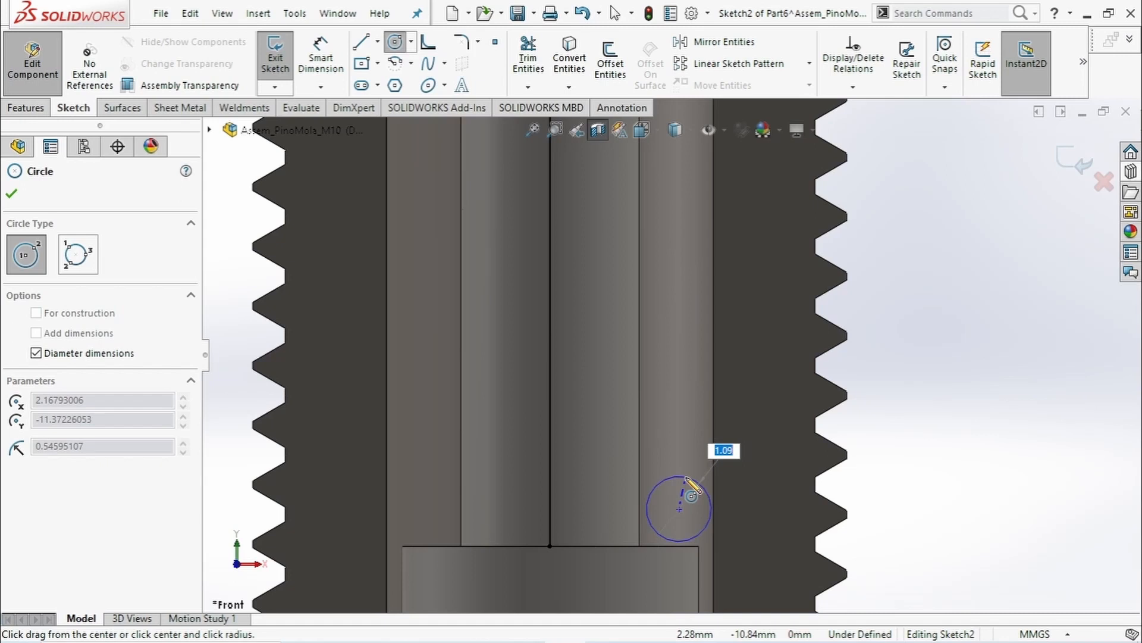
text(1)
key(Return)
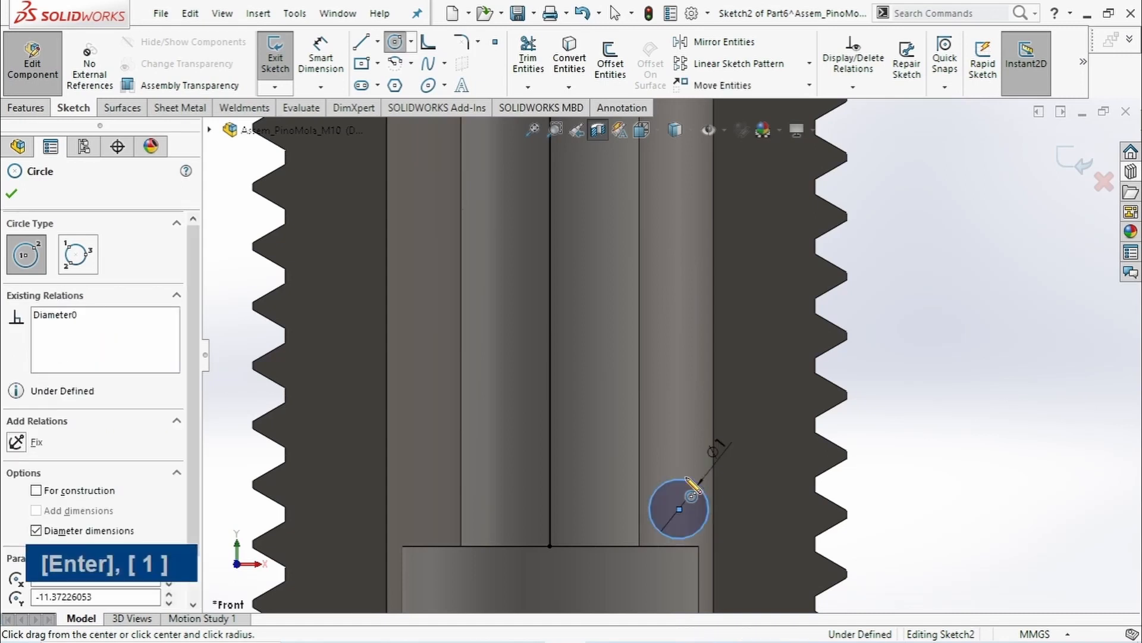
right_click(686, 478)
click(724, 460)
- Dimension the circle's centre at 2 mm horizontally from the vertical axis line
scroll(640, 546, down, 2)
mouse_move(599, 479)
right_down()
mouse_move(606, 490)
mouse_move(592, 458)
right_up()
click(572, 407)
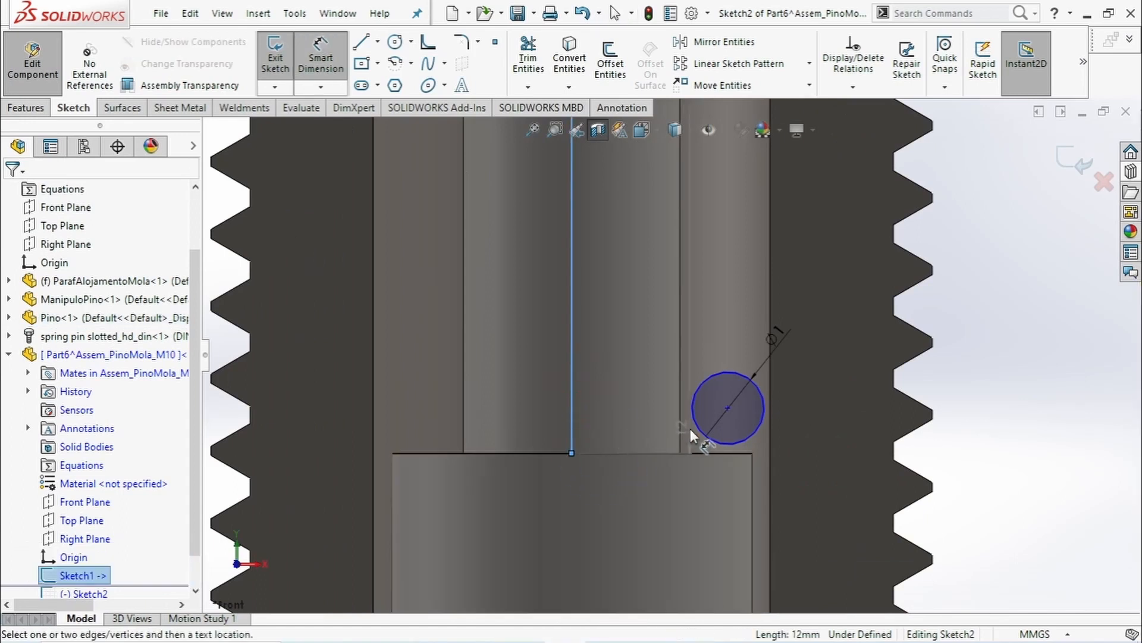
click(692, 428)
click(653, 523)
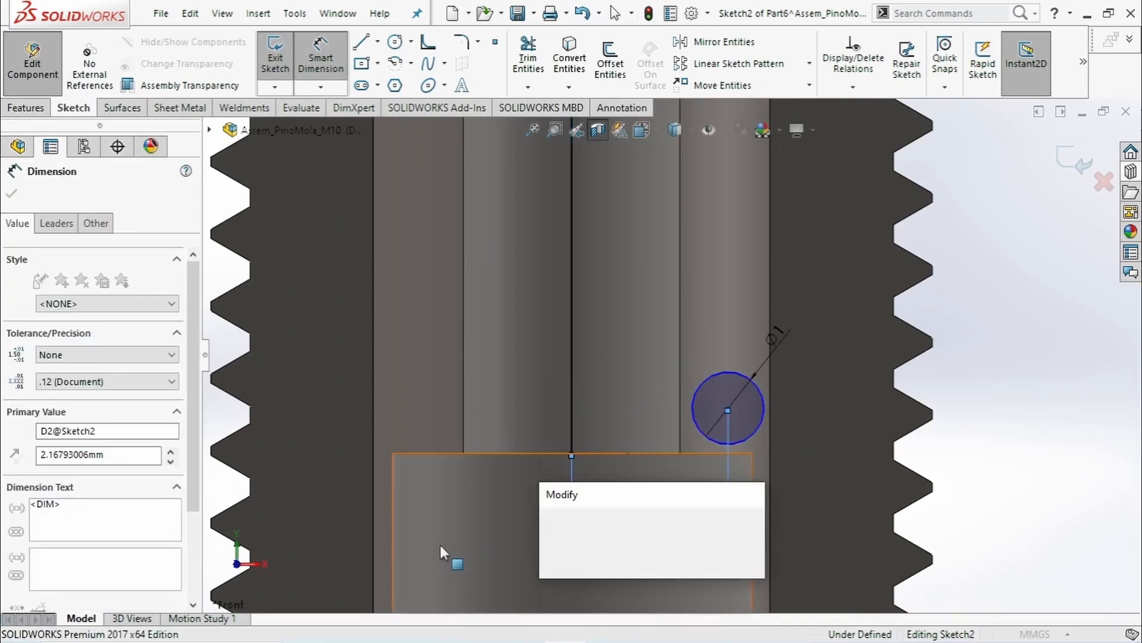
text(2)
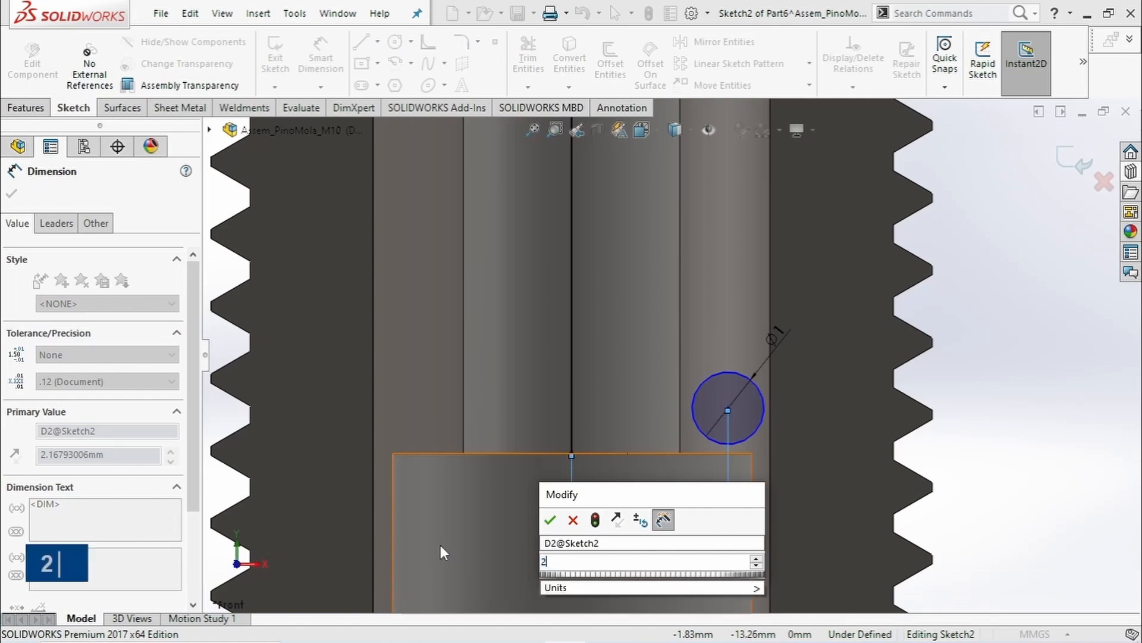
key(Return)
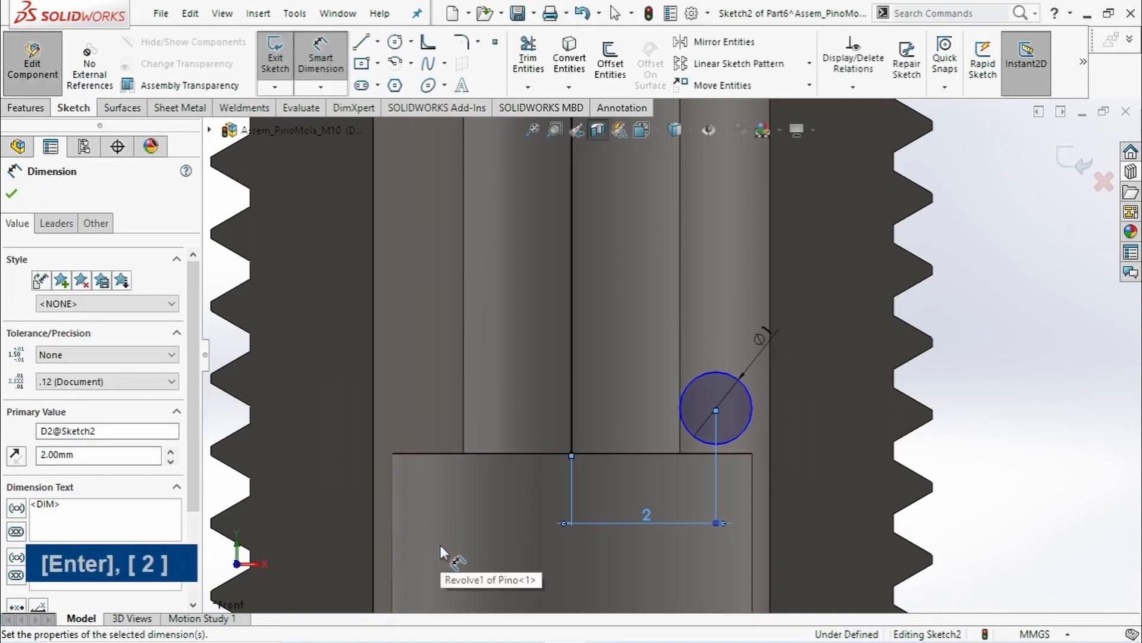
- Set the horizontal distance between the axis line and the circle's centre to 2.1 mm
click(645, 521)
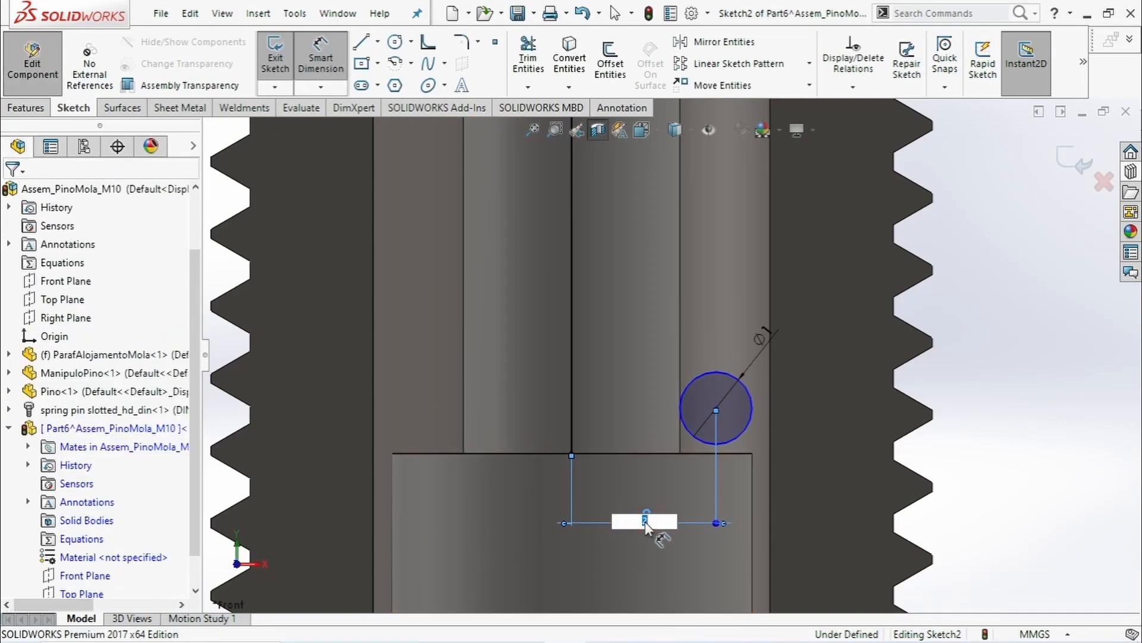
text(2.1)
key(Return)
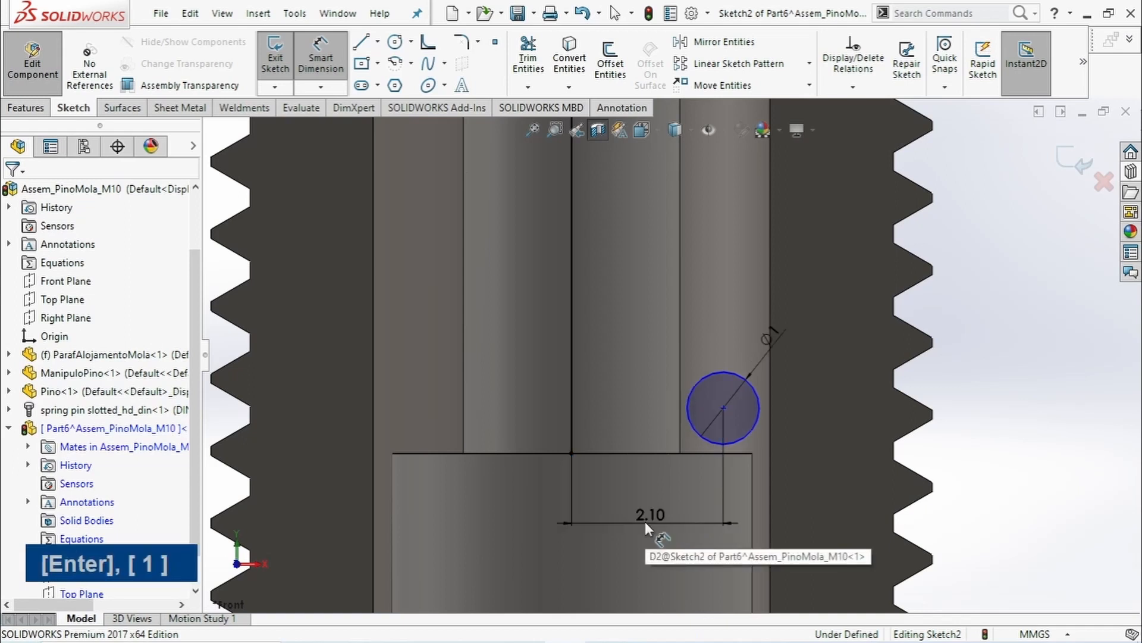
key(Escape)
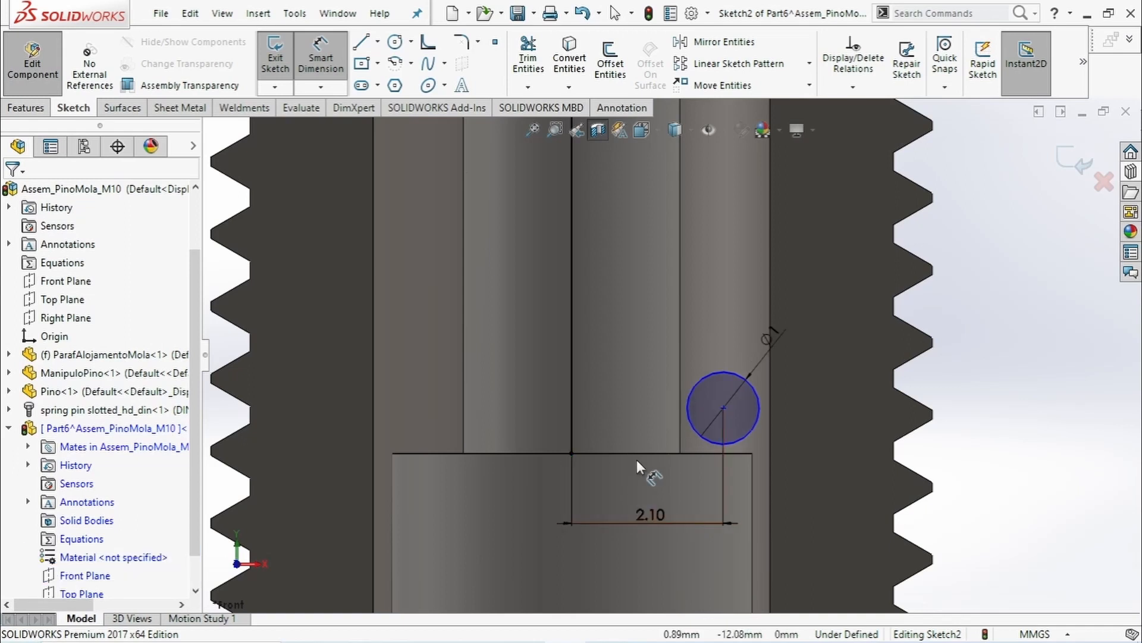
- Add a horizontal relation between the circle's centre and the axis line's lower endpoint, and exit the sketch
text(fil)
click(720, 410)
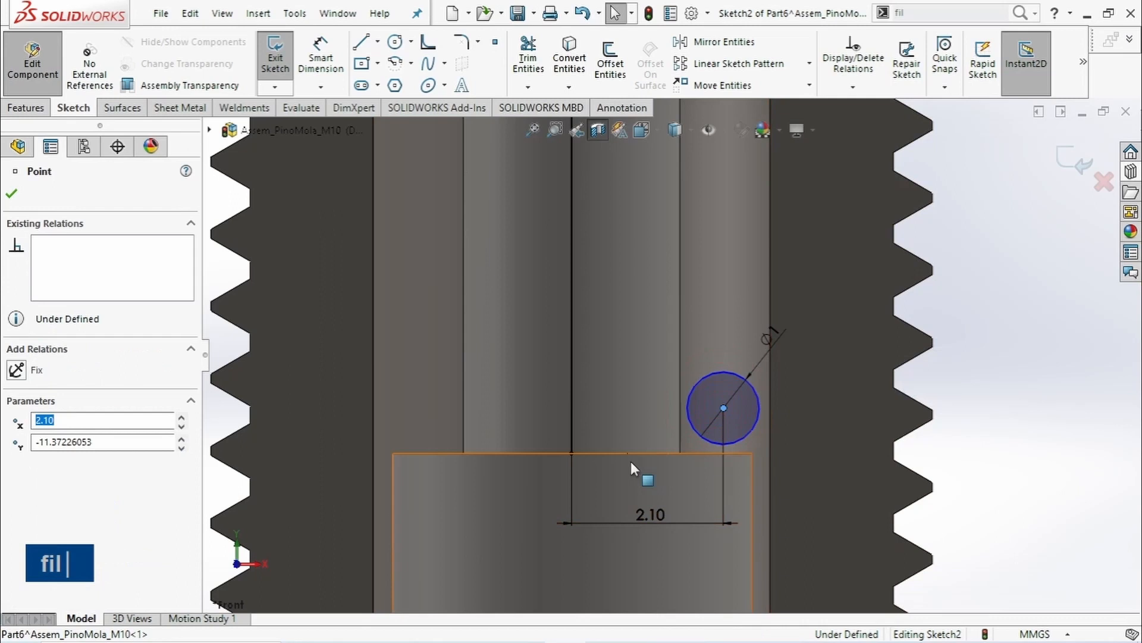
ctrl+click(571, 454)
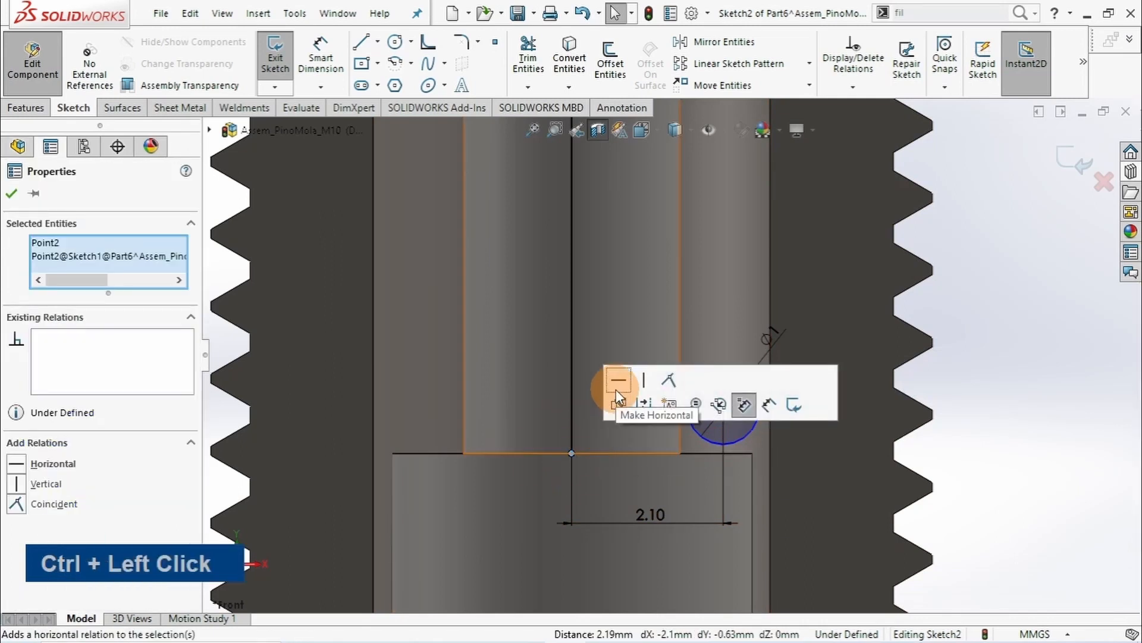
click(618, 381)
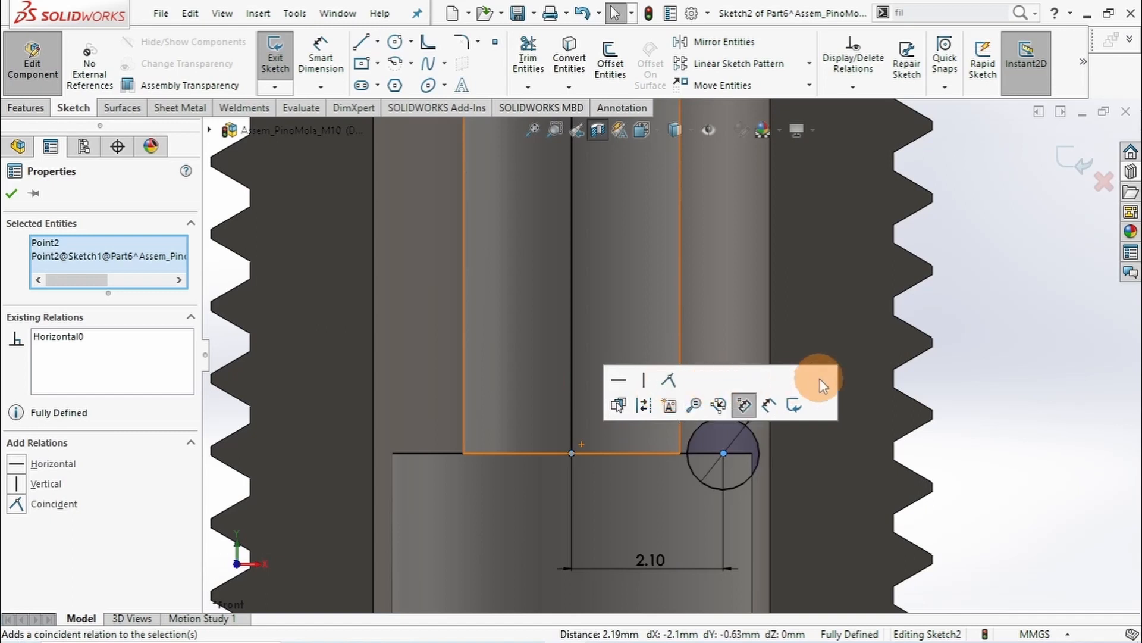
click(11, 194)
key(d)
click(971, 397)
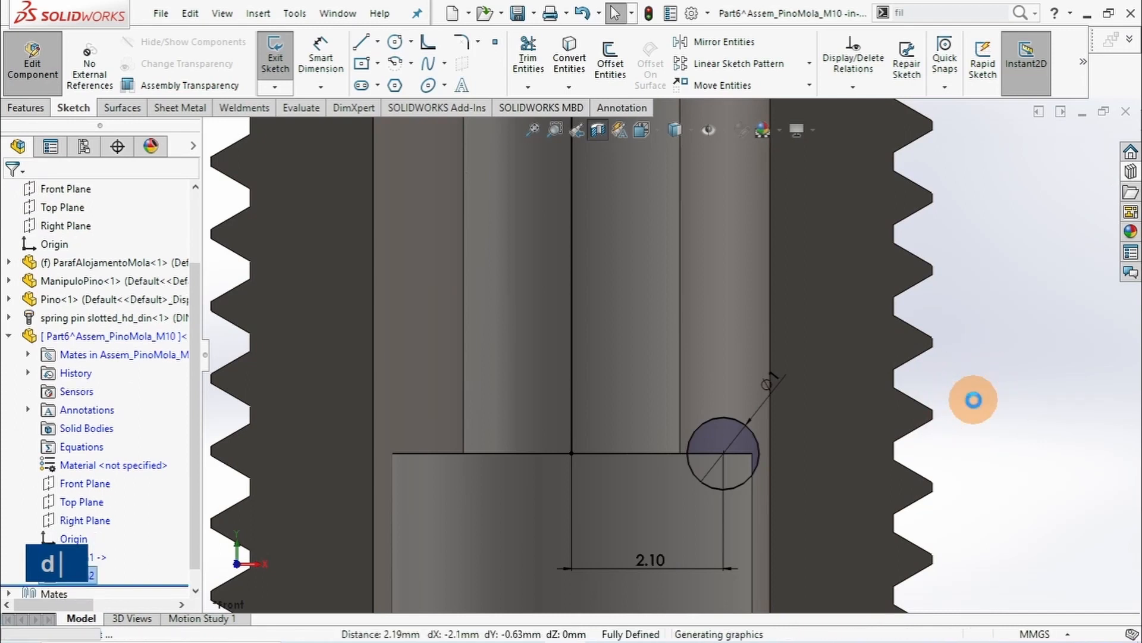
- Start a Swept Boss/Base with the 1 mm circle sketch as profile and the vertical line sketch as path
scroll(666, 424, up, 3)
middle_drag(680, 373, 659, 313)
scroll(658, 312, up, 3)
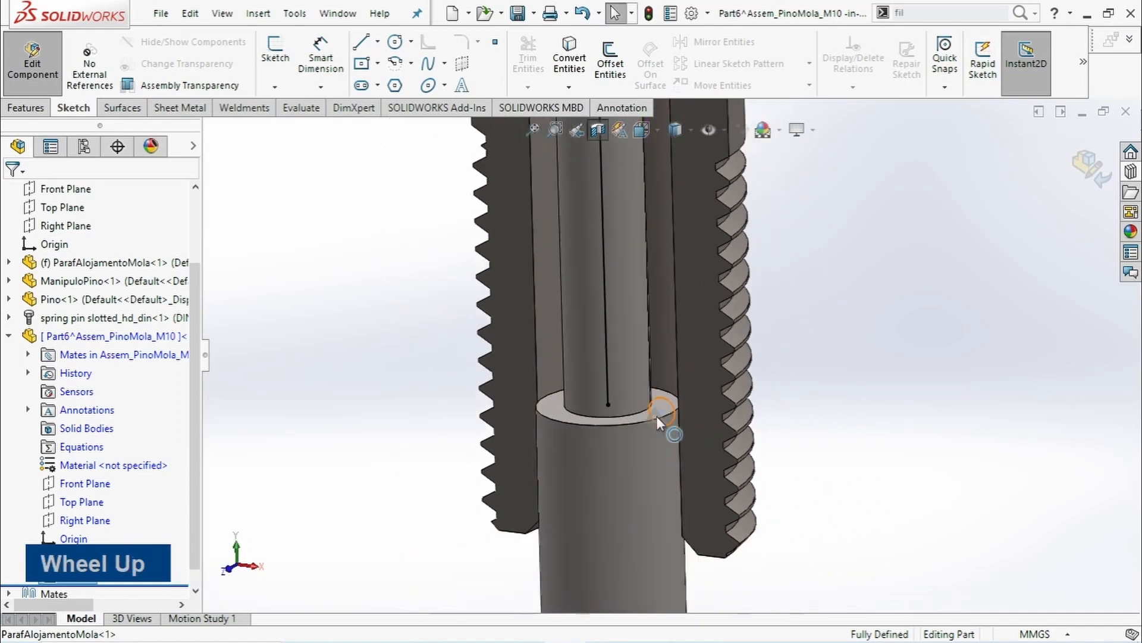
scroll(658, 313, down, 3)
scroll(658, 313, up, 3)
scroll(658, 313, down, 3)
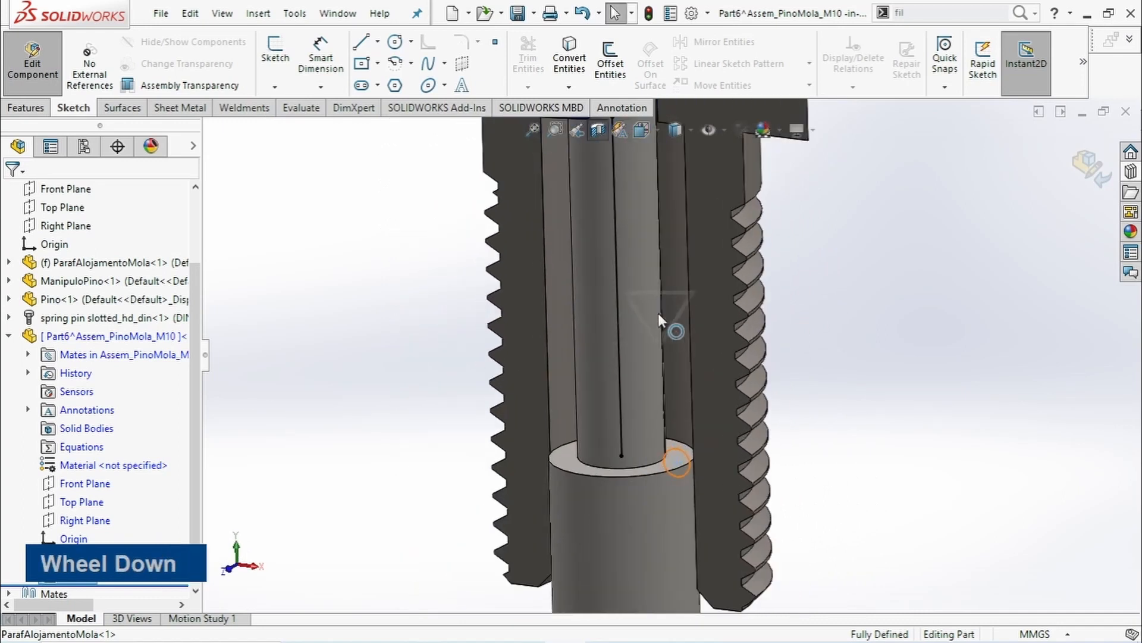
scroll(652, 278, up, 3)
scroll(654, 284, down, 3)
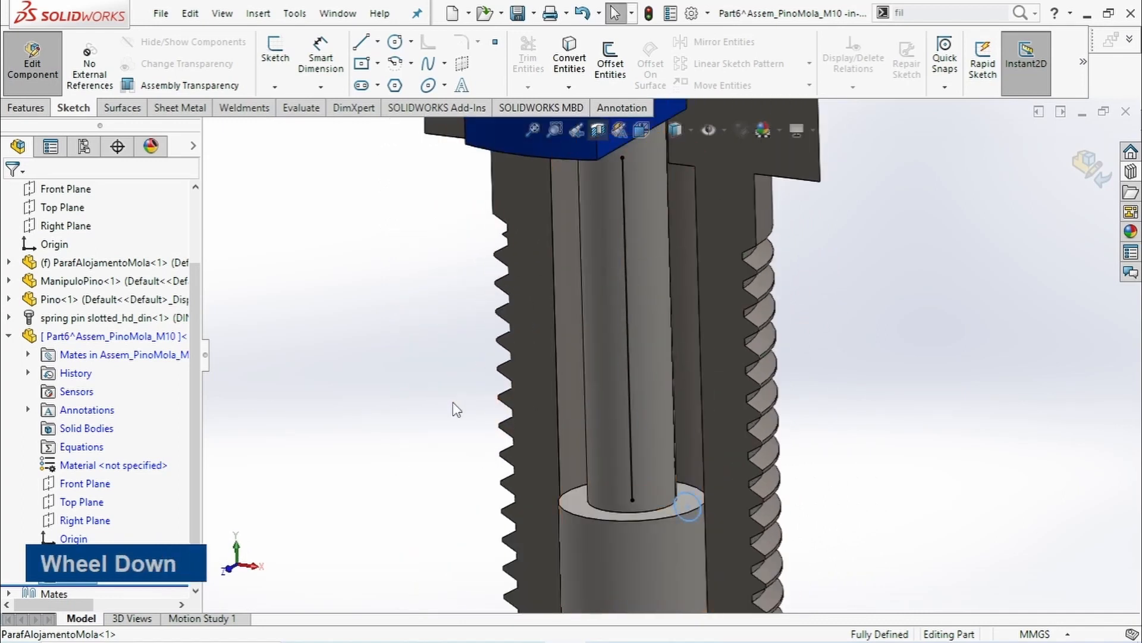
key(s)
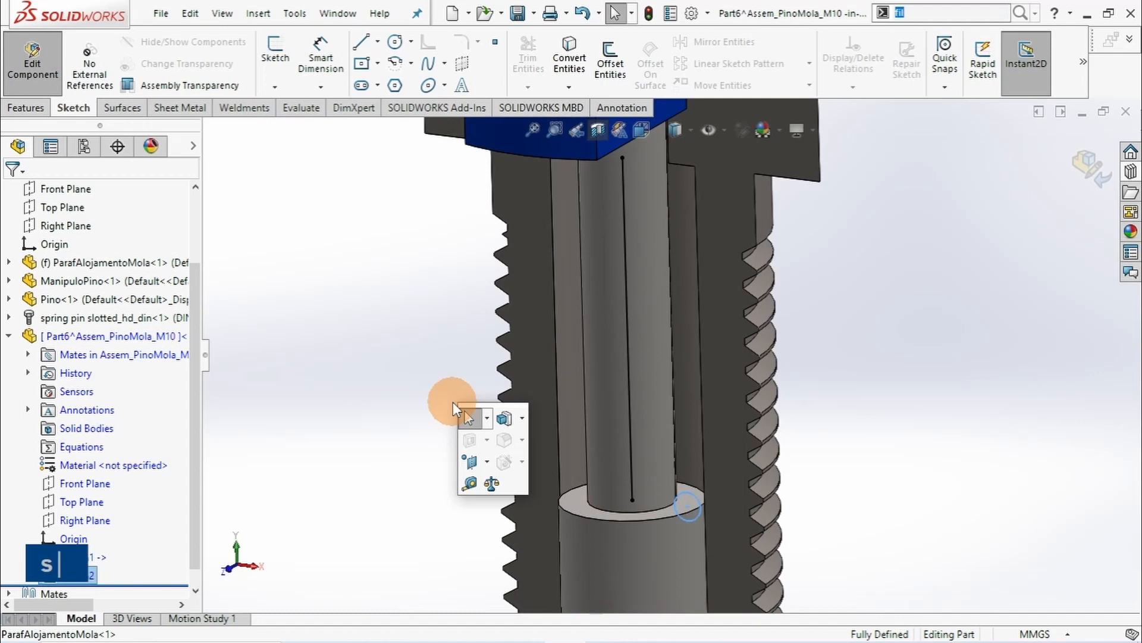
click(517, 419)
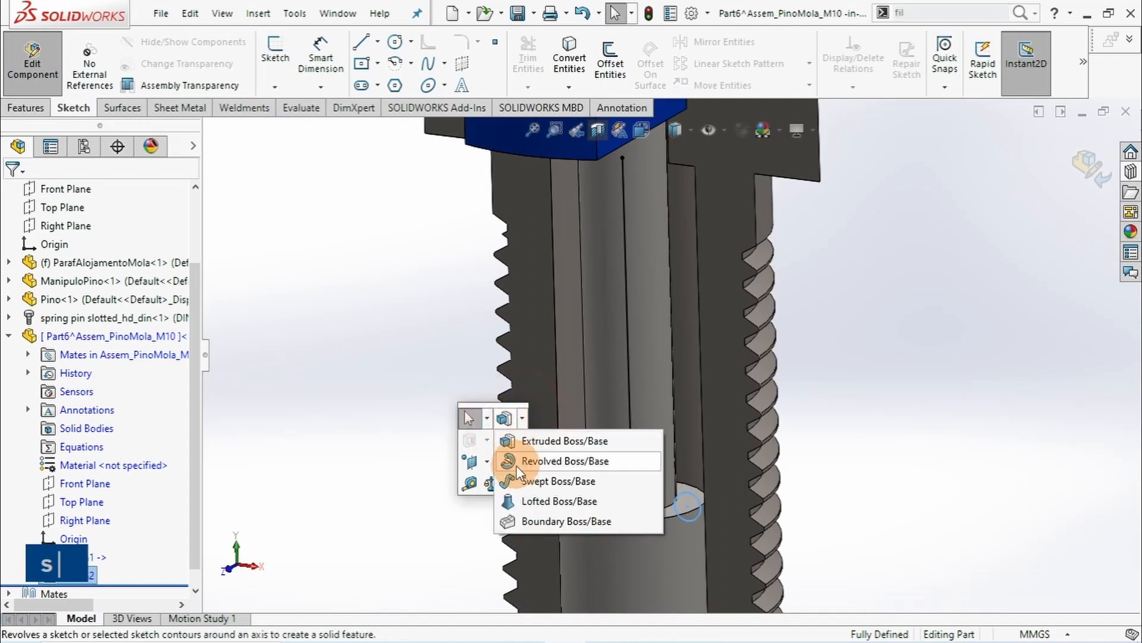
click(556, 479)
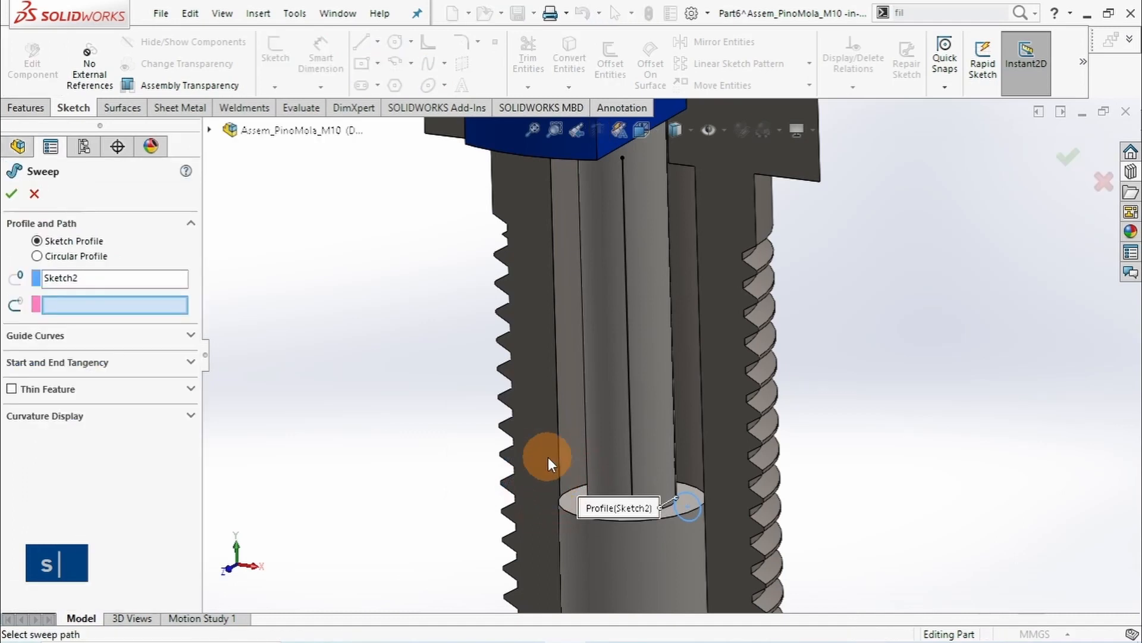
click(627, 388)
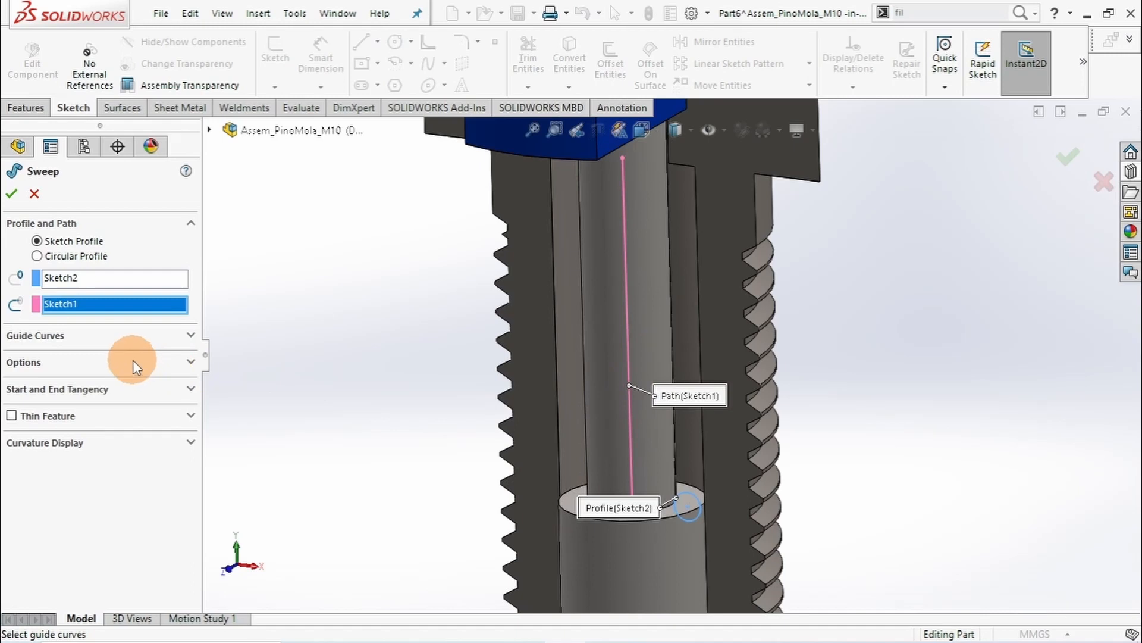
- Set the sweep's profile twist to Specify Twist Value, controlled by Revolutions, with 6 revolutions
click(166, 362)
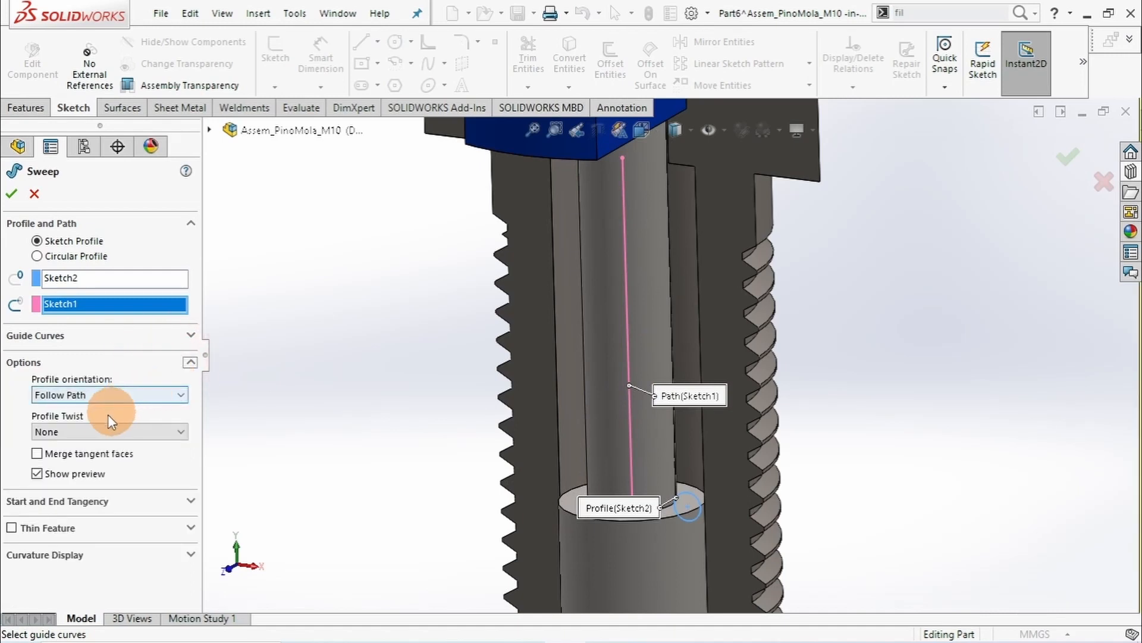
click(104, 431)
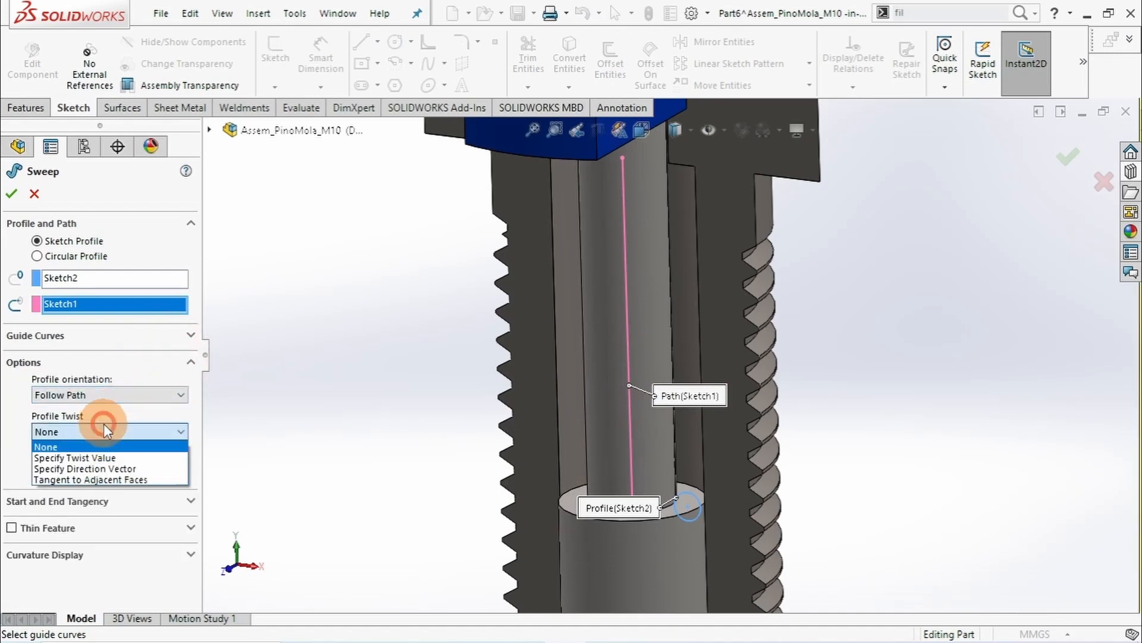
click(106, 458)
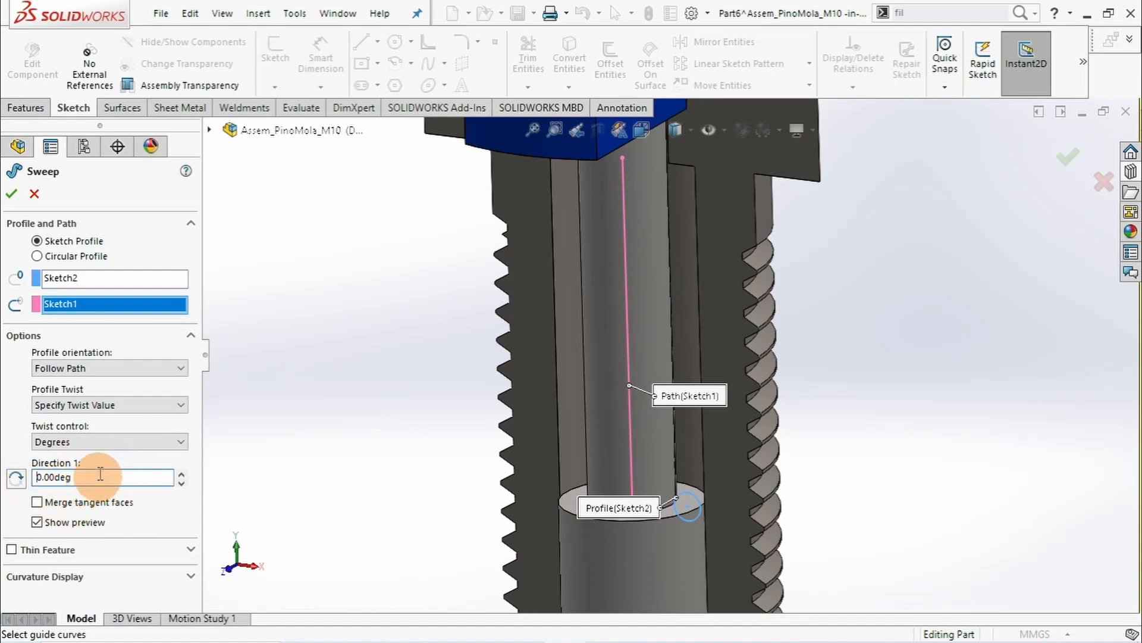
click(95, 442)
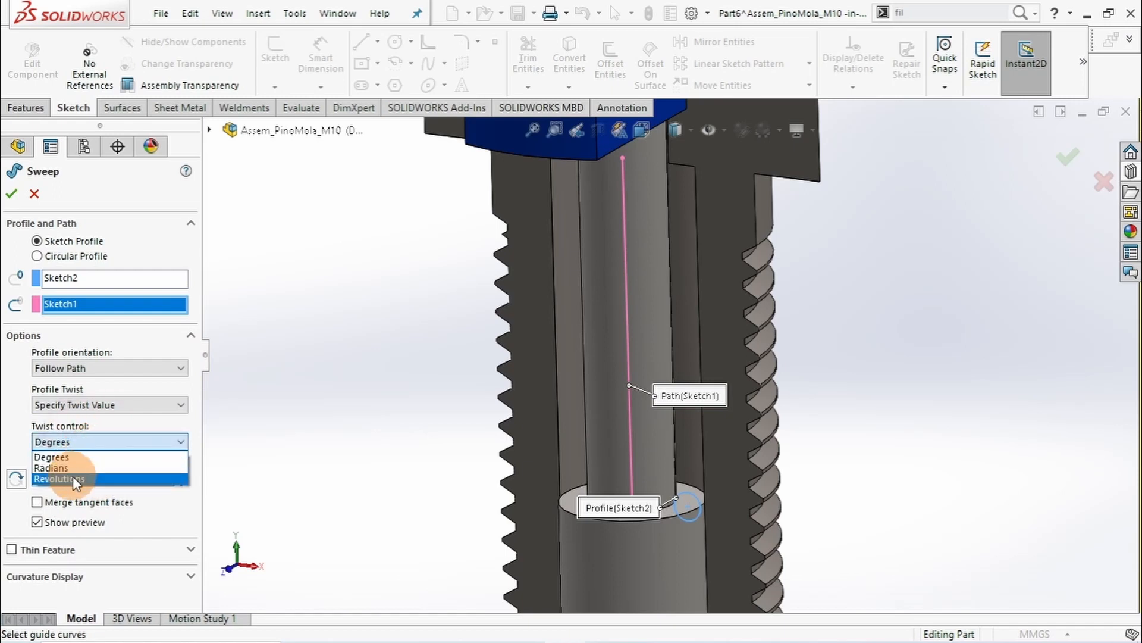
click(73, 478)
double_click(88, 477)
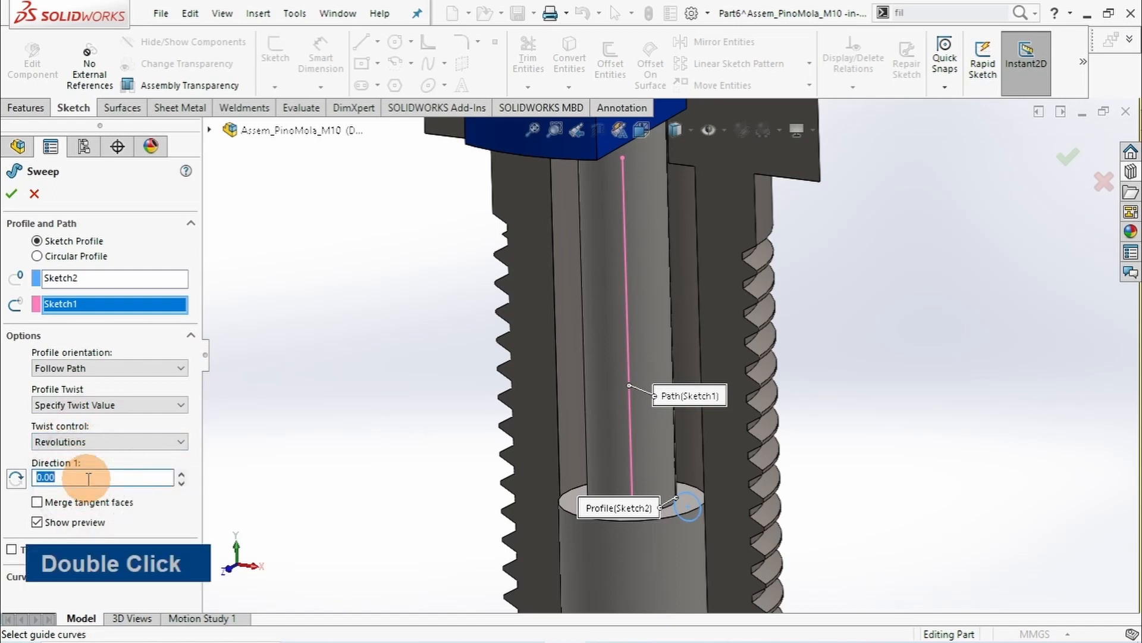
text(6)
key(Return)
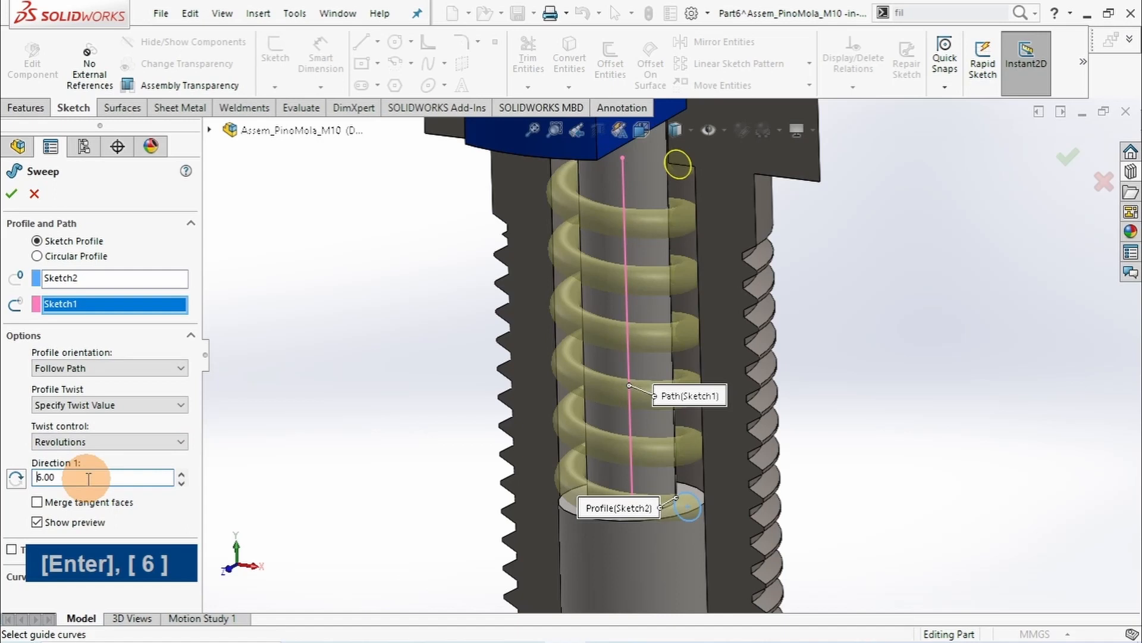
- Reverse the twist direction of the sweep and accept the feature to create the spring coil
mouse_move(612, 439)
middle_down()
mouse_move(634, 405)
mouse_move(652, 403)
middle_up()
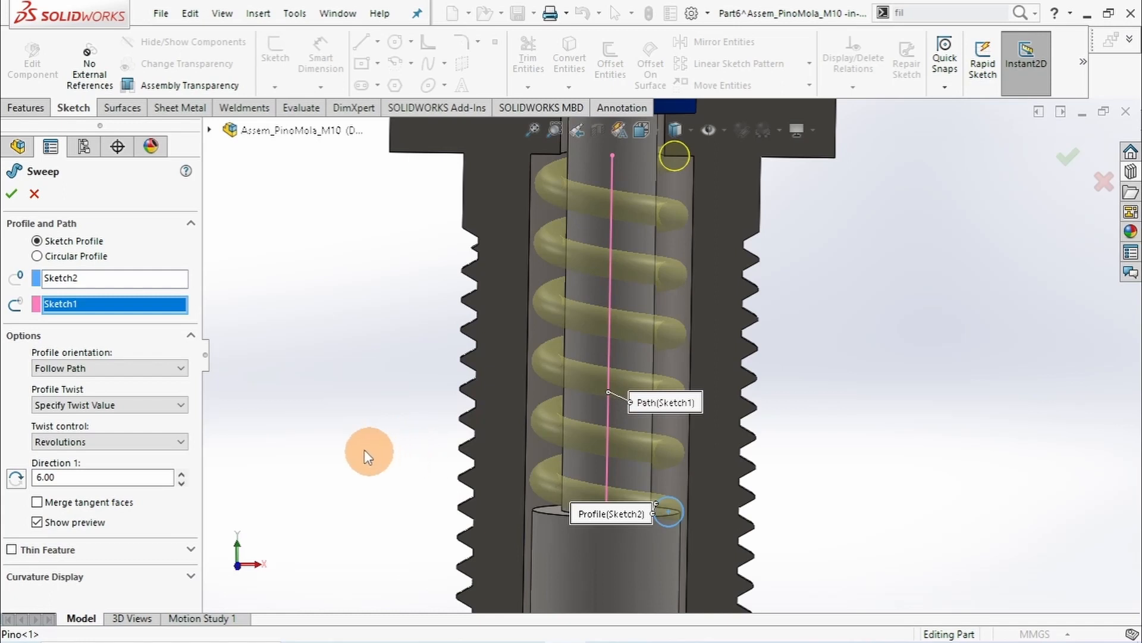
click(115, 404)
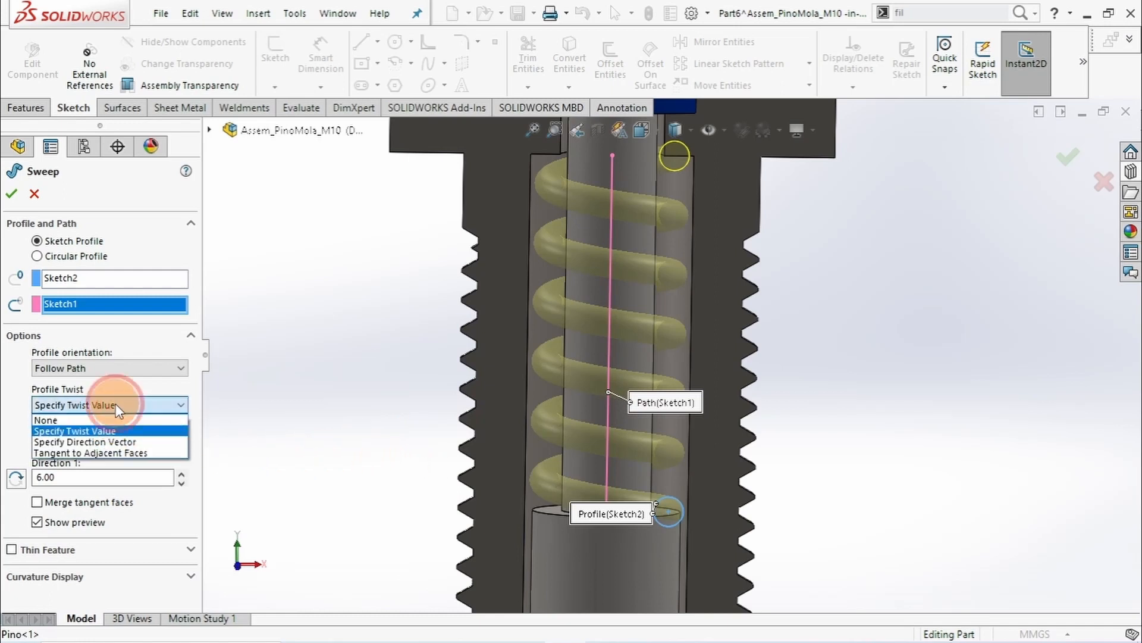
click(115, 404)
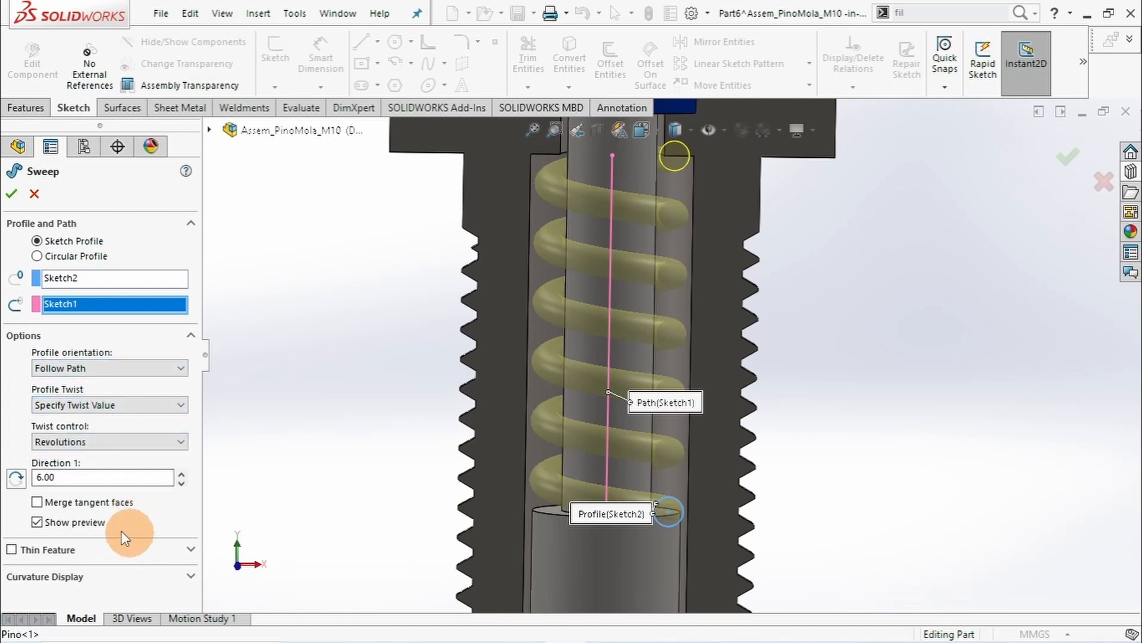
click(19, 482)
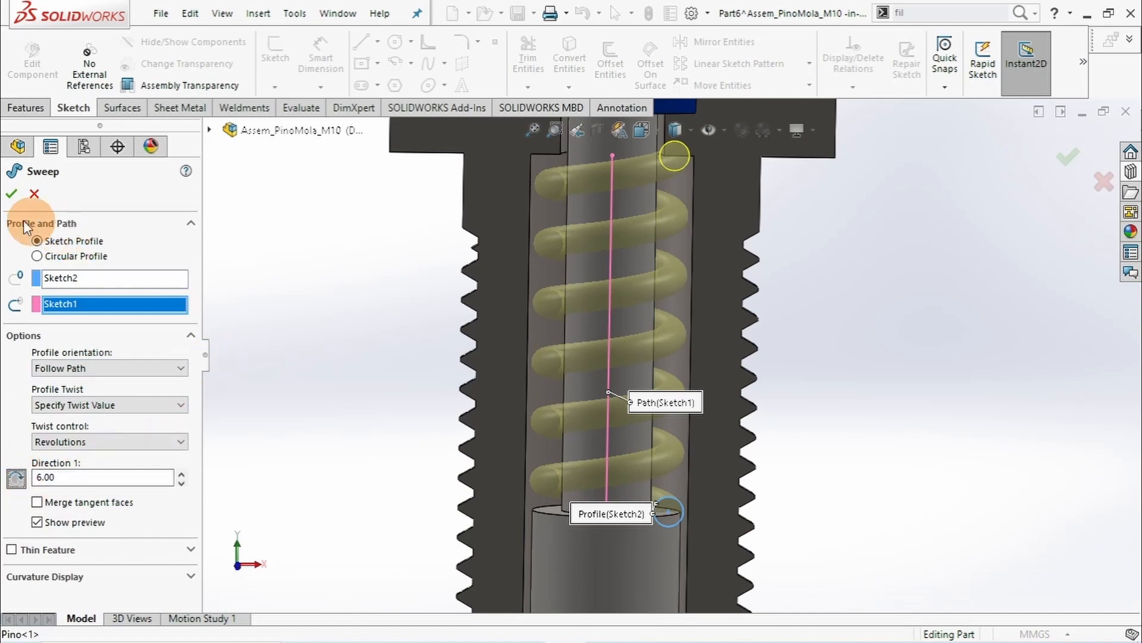
click(12, 200)
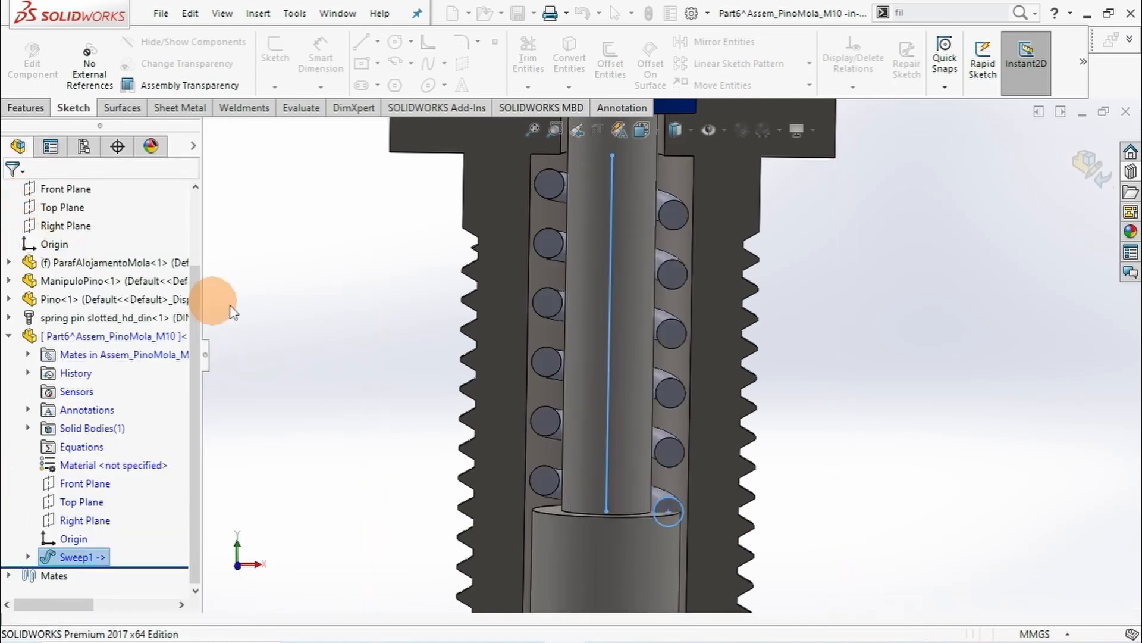
- Finish editing the spring part, return to the assembly, and collapse the part's feature tree
scroll(421, 428, up, 2)
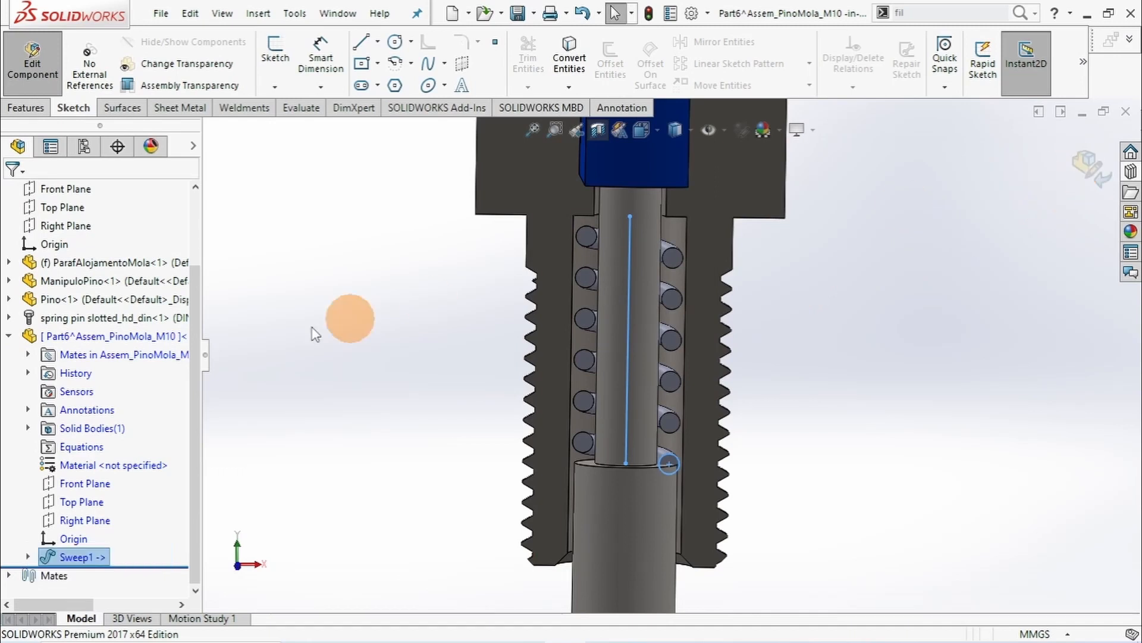
click(1083, 165)
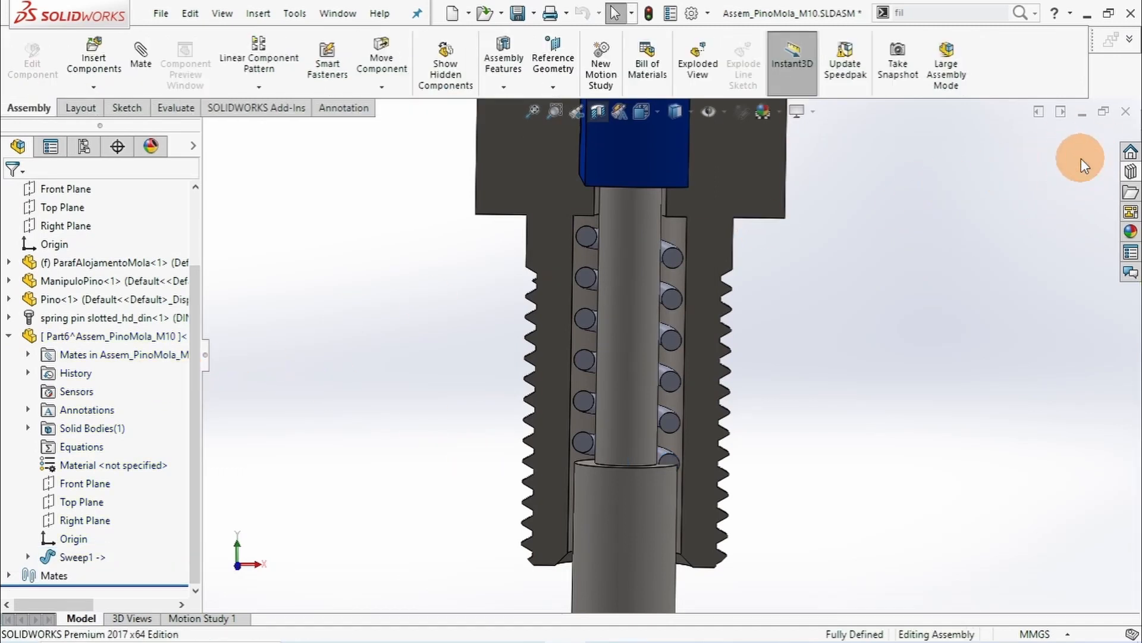
middle_drag(706, 402, 684, 400)
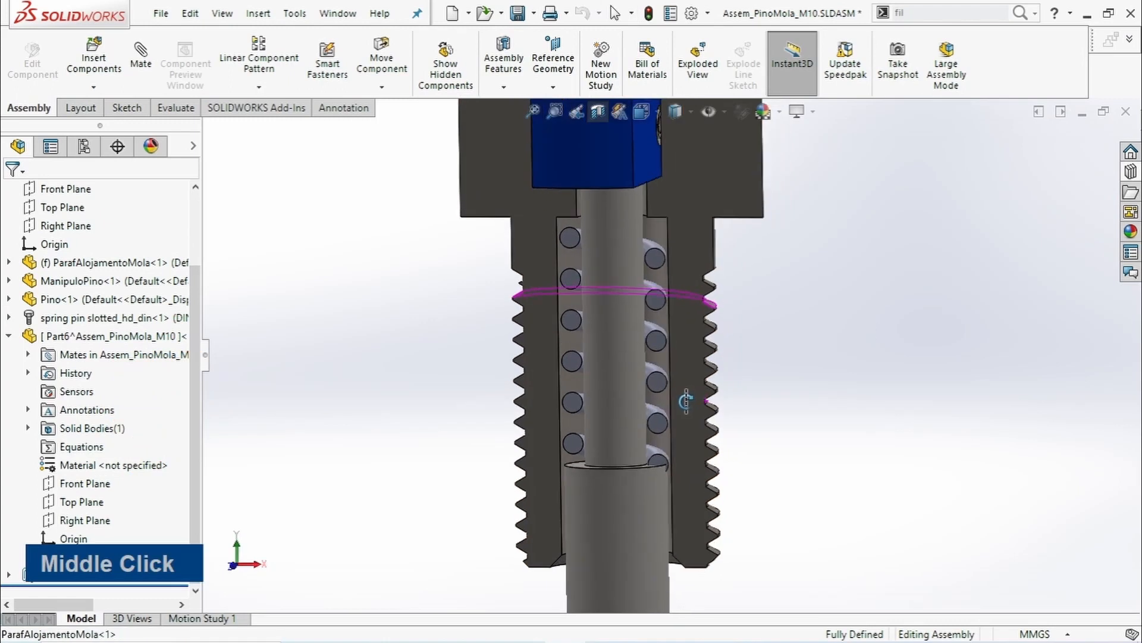
scroll(600, 362, up, 2)
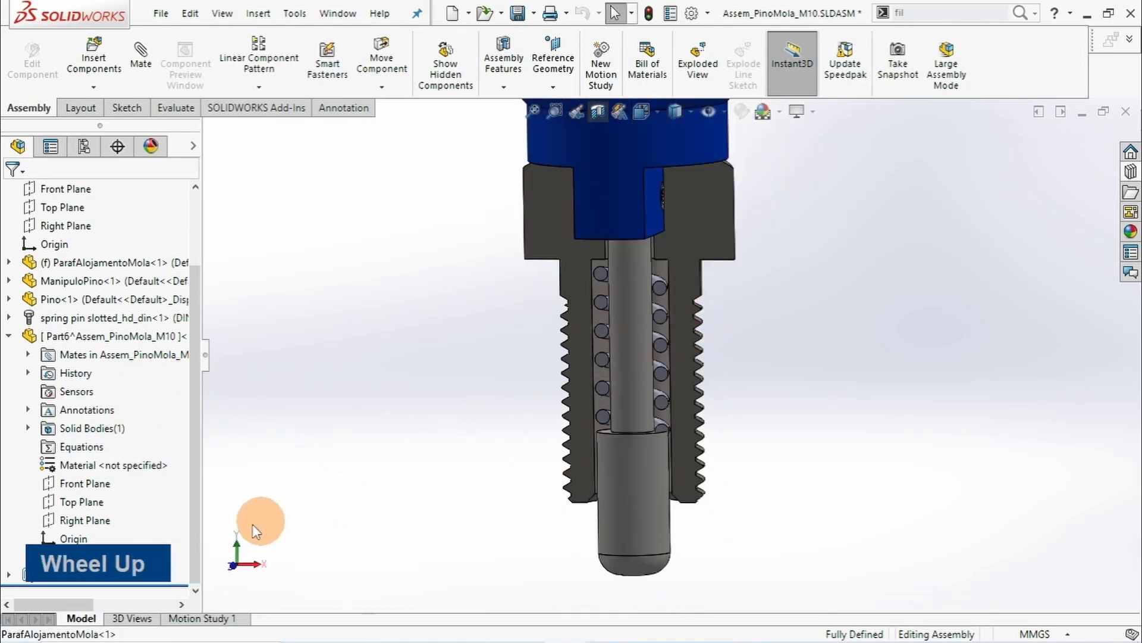
mouse_move(90, 559)
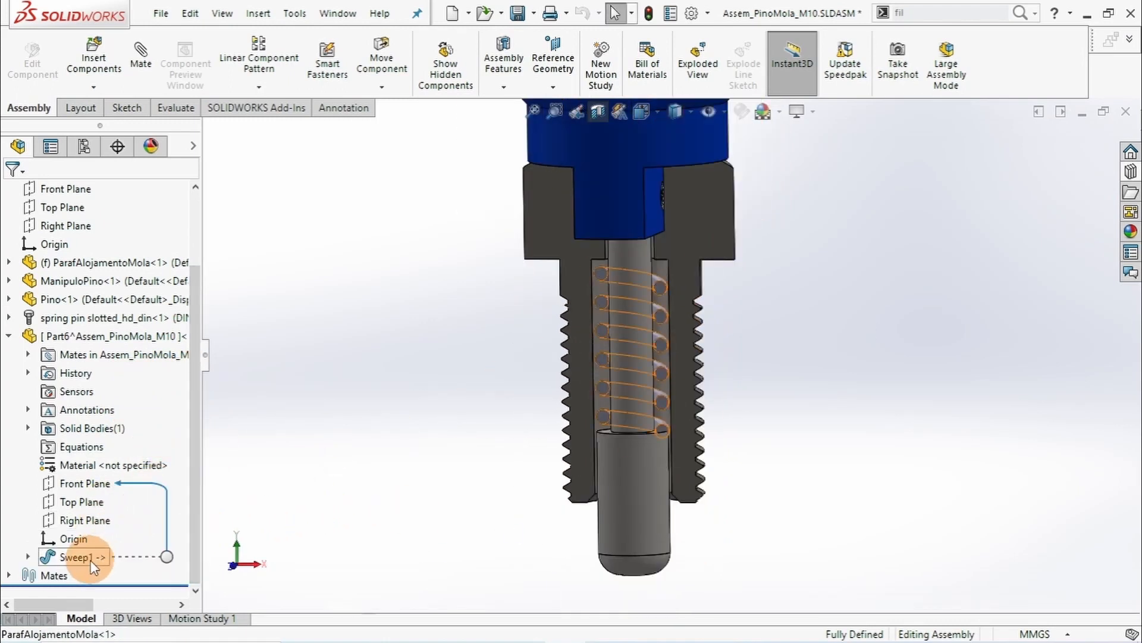
click(8, 336)
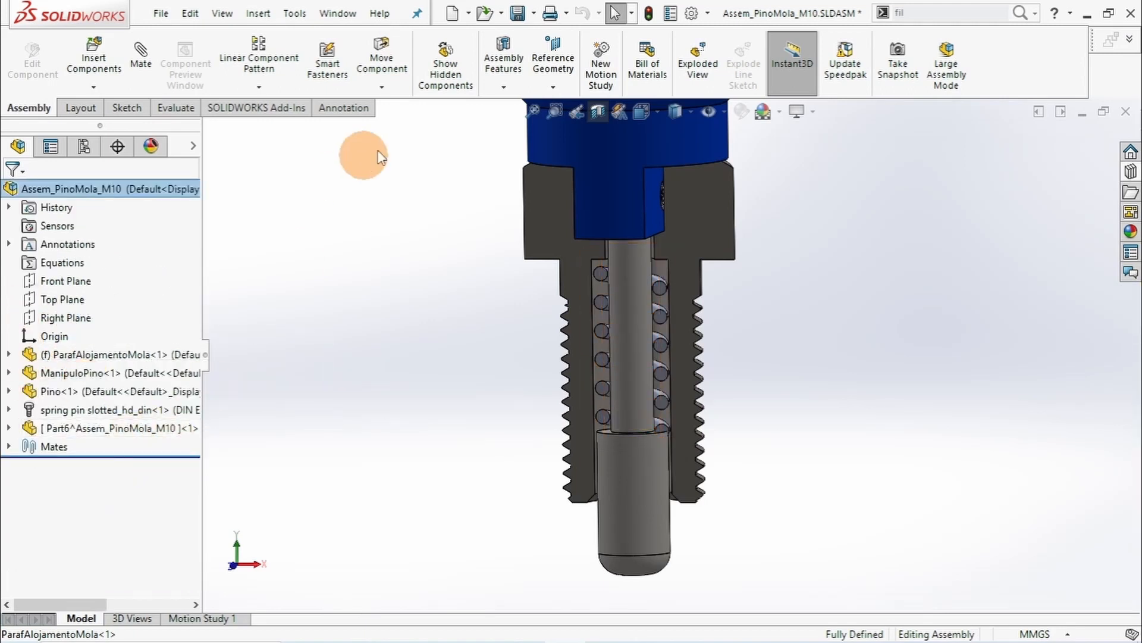
- Edit the section view to exclude the spring from the cut so its coils stay whole, and accept it
click(596, 112)
scroll(196, 417, down, 8)
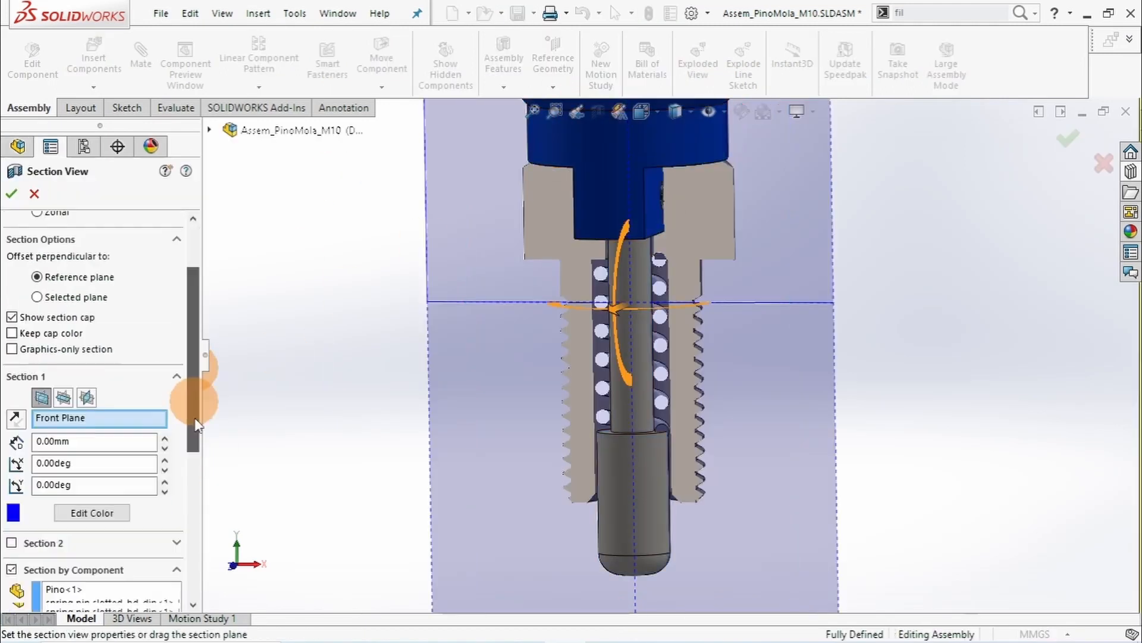
click(152, 463)
click(658, 371)
right_click(658, 371)
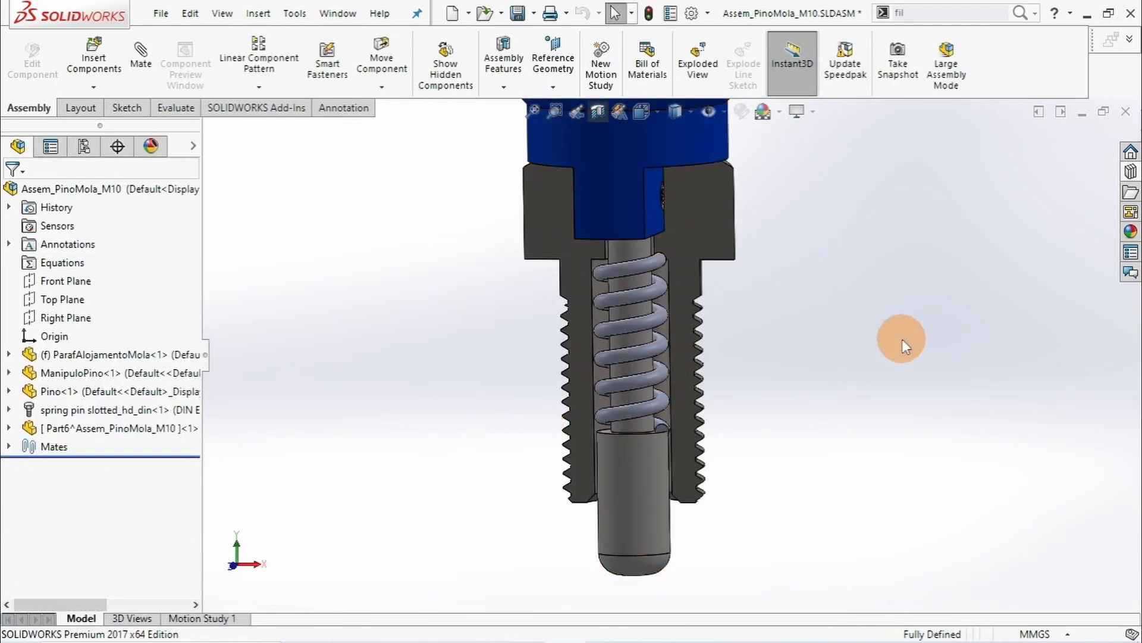
- Raise the pin inside the housing in front view, rebuild the assembly, and examine the compressed spring up close
key(ctrl+1)
scroll(729, 491, down, 2)
drag(658, 526, 679, 387)
key(ctrl+b)
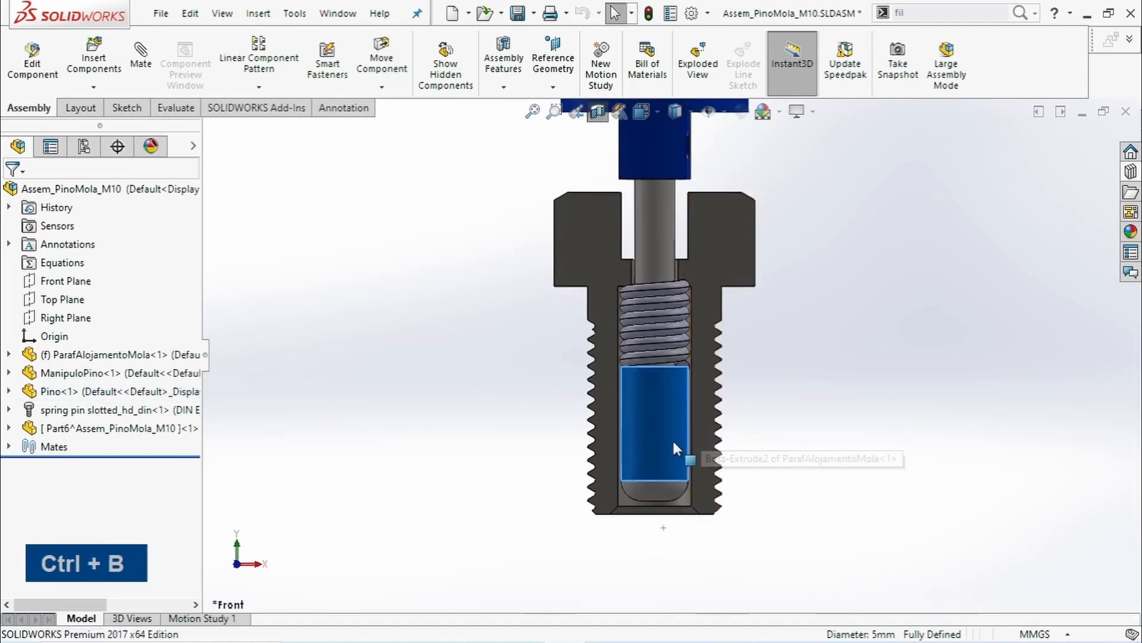
scroll(684, 357, down, 5)
scroll(630, 226, down, 2)
scroll(655, 476, up, 3)
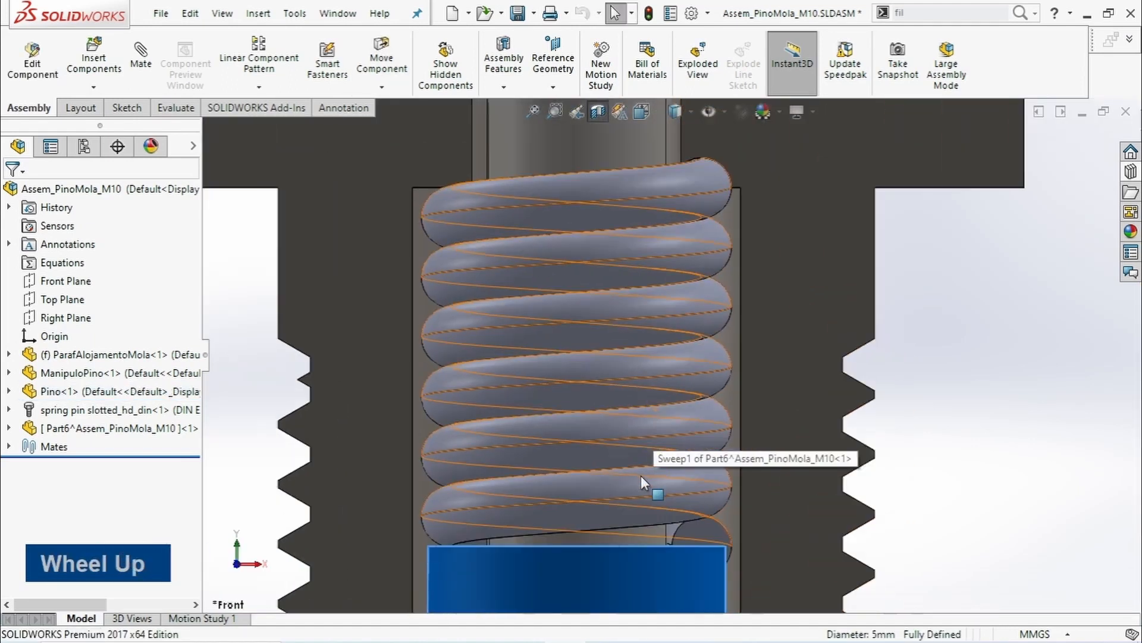
middle_drag(699, 322, 683, 364)
scroll(683, 452, up, 3)
key(ctrl+1)
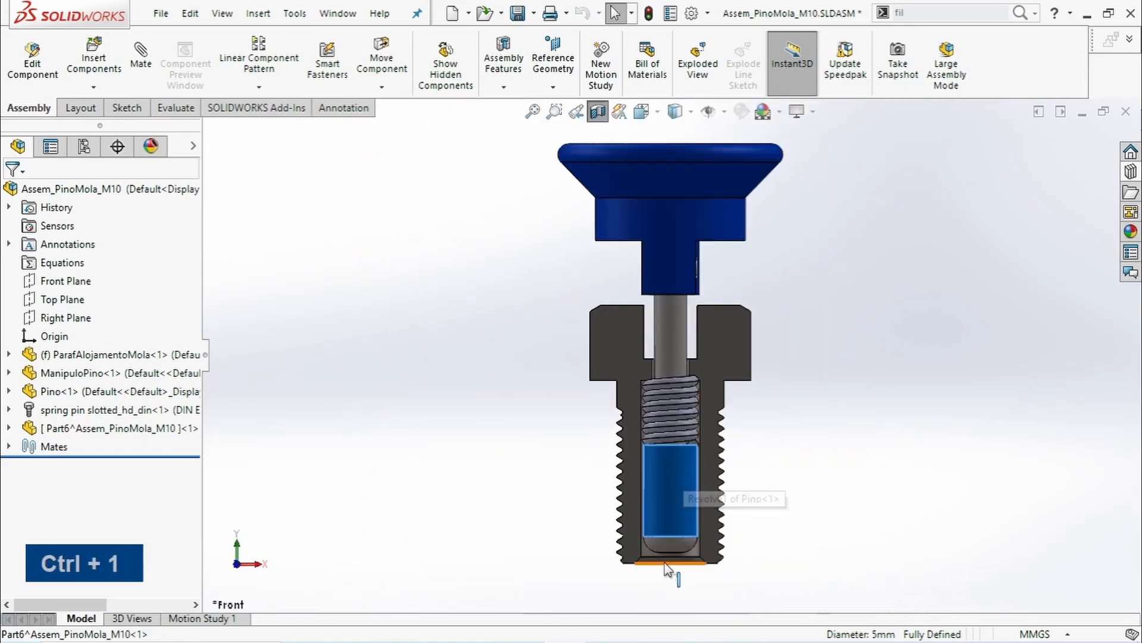
- Lower the pin slightly, rebuild the assembly, and inspect how the spring's lower end meets the pin shoulder
drag(661, 507, 659, 514)
key(ctrl+b)
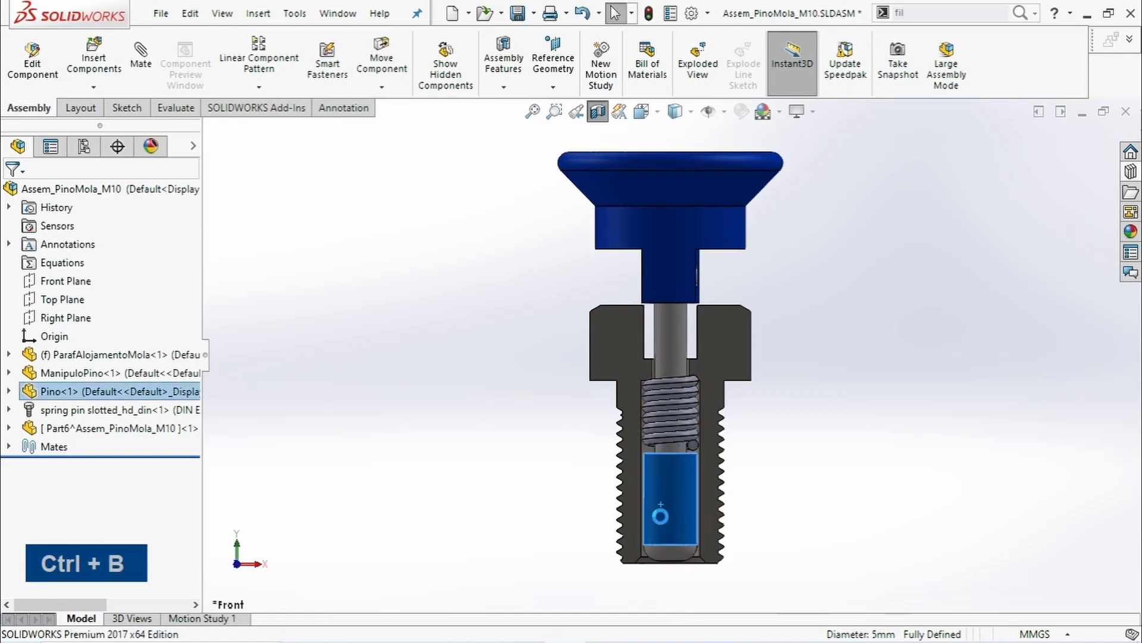
scroll(697, 443, down, 5)
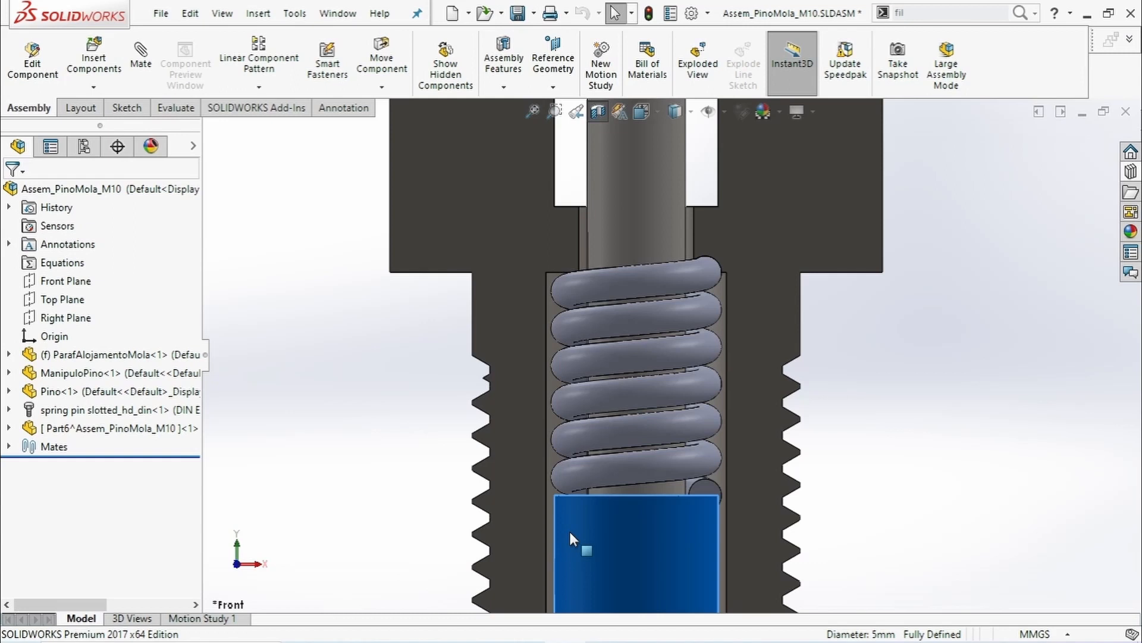
scroll(570, 538, up, 5)
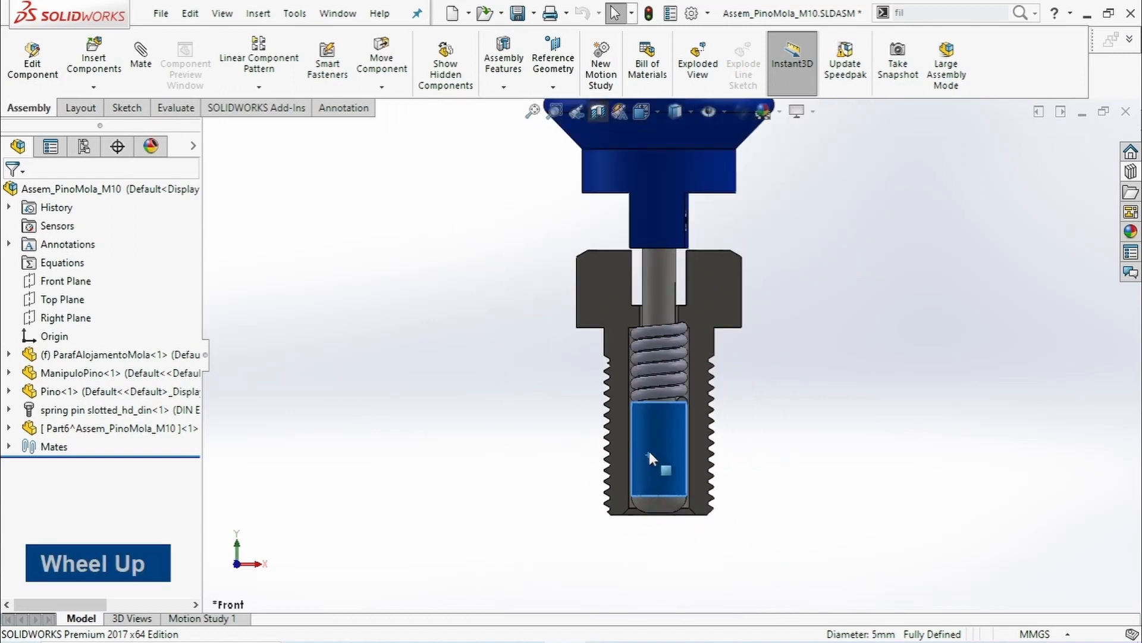
- Lower the pin until the handle seats in the housing and rebuild so the spring extends
drag(649, 451, 654, 546)
key(ctrl+b)
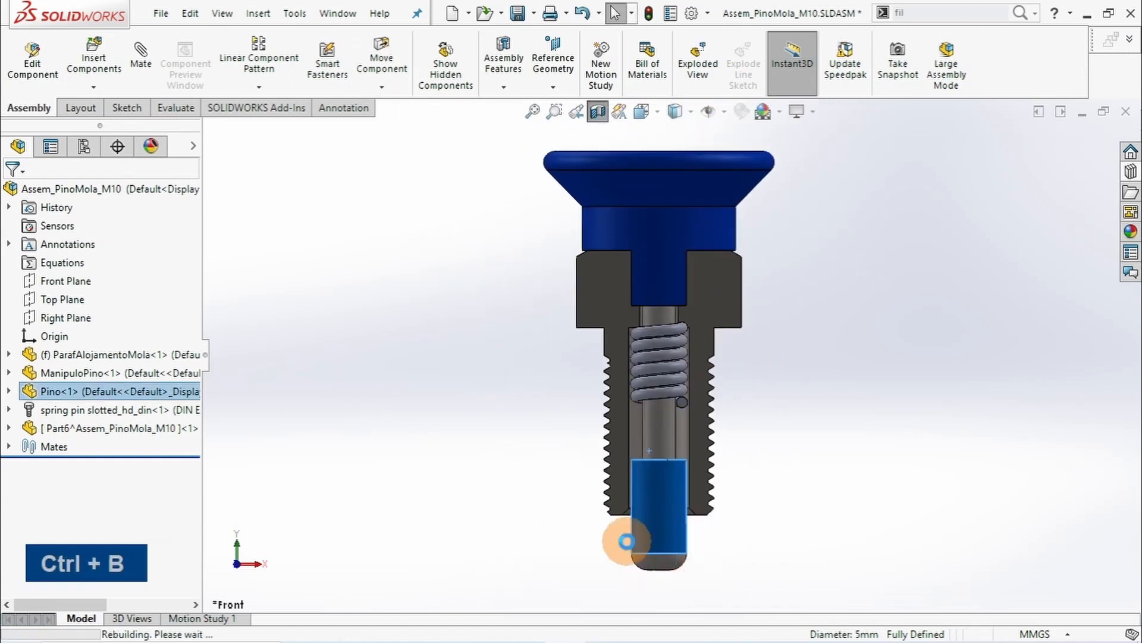
click(626, 540)
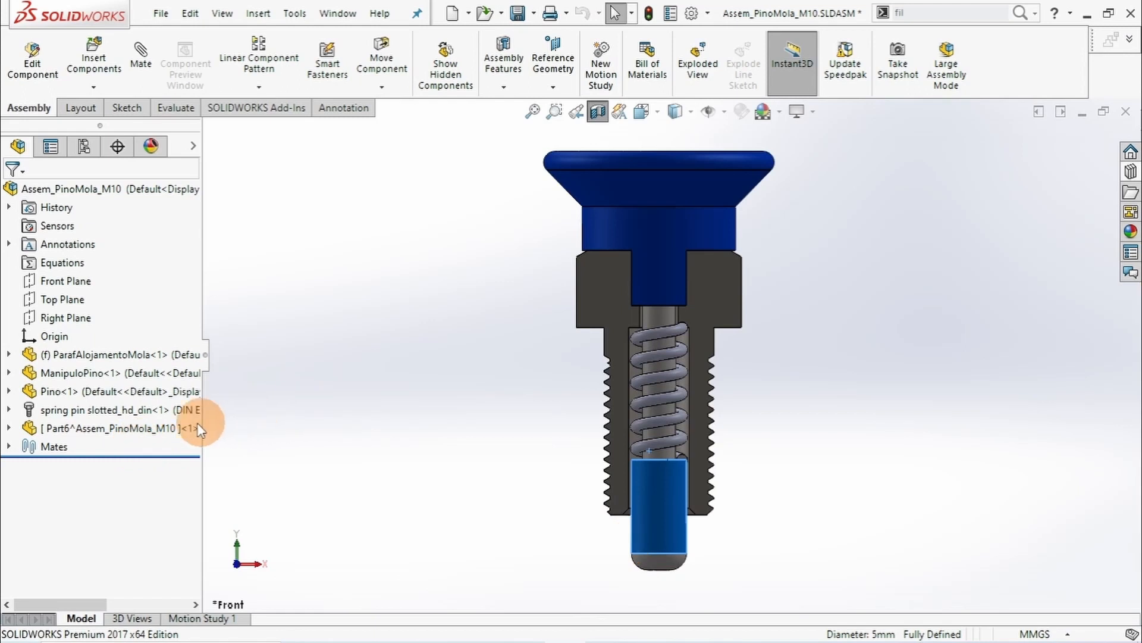
- Rename the in-context spring part as Mola in the assembly tree
click(142, 429)
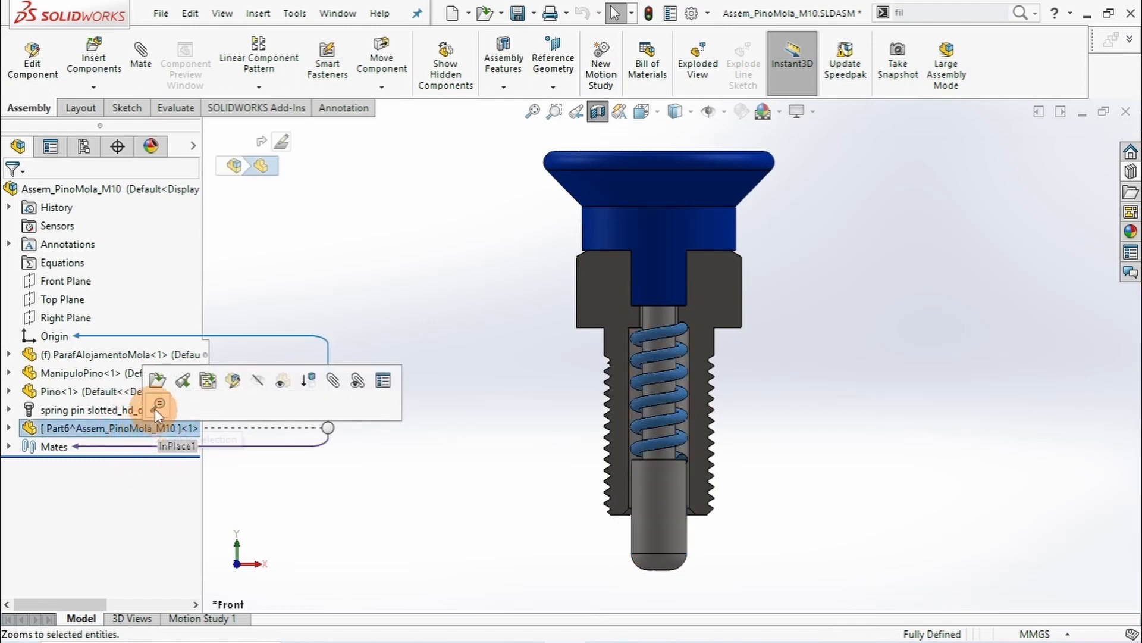
click(128, 429)
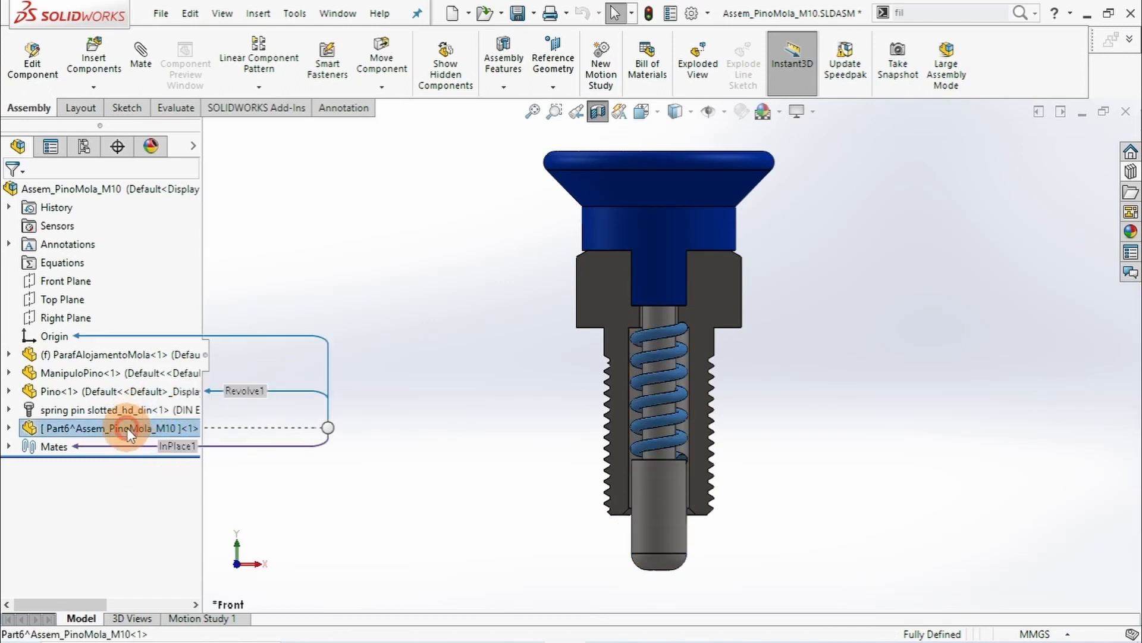
text(MOla)
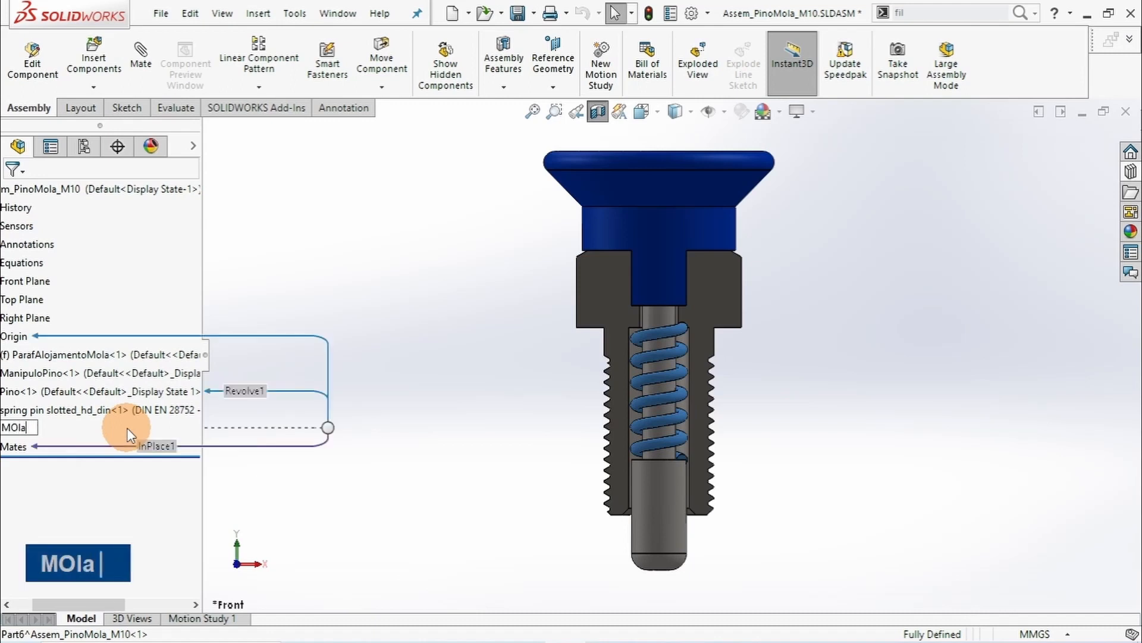
key(BackSpace)
key(BackSpace)
text(L)
key(BackSpace)
key(BackSpace)
text(ola)
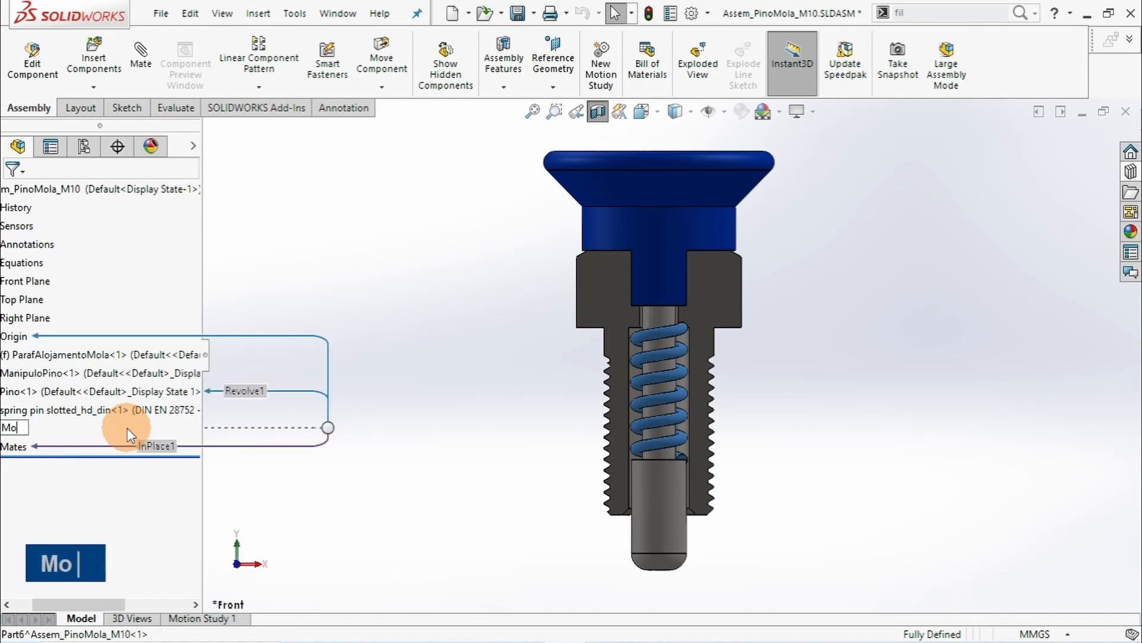
key(Return)
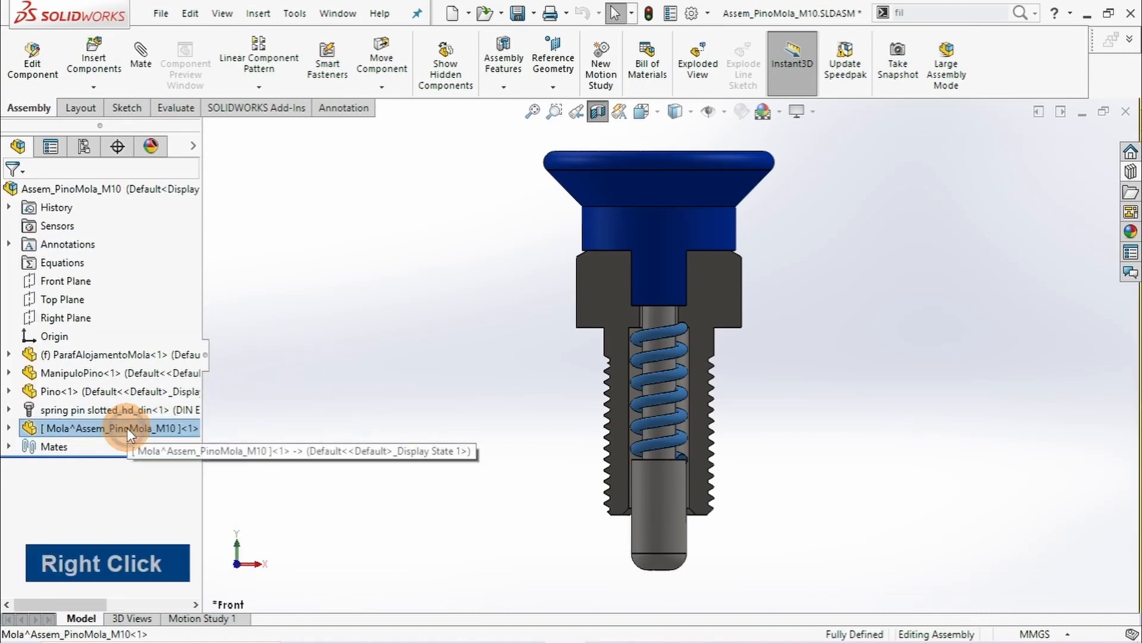
- Open the Mola part for editing in the assembly and isolate it from the other components
right_click(129, 433)
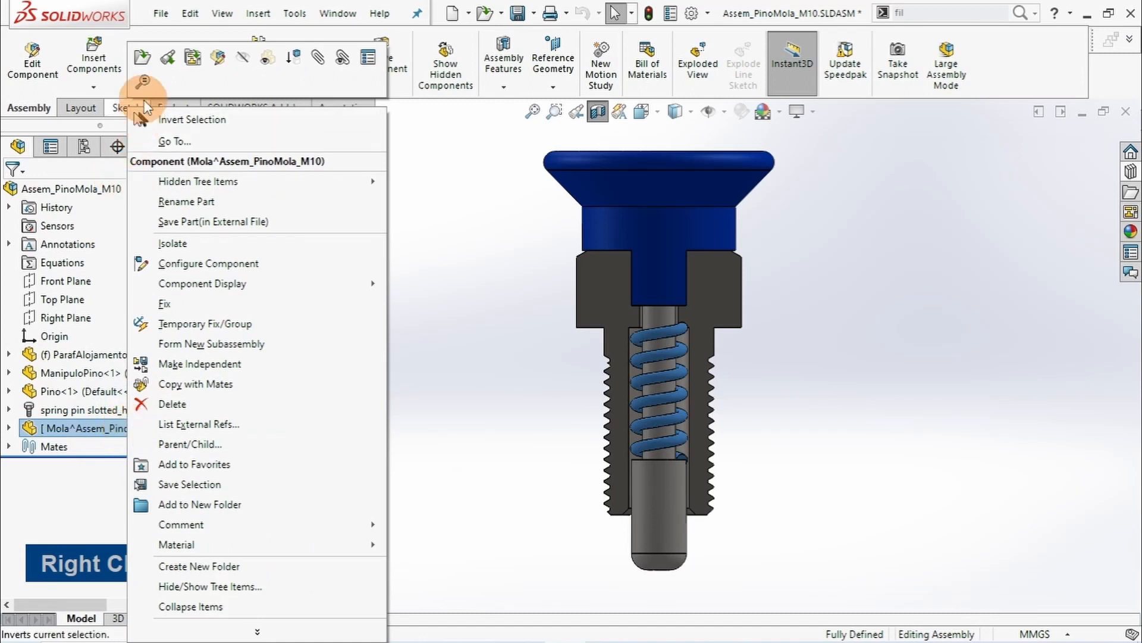
click(217, 54)
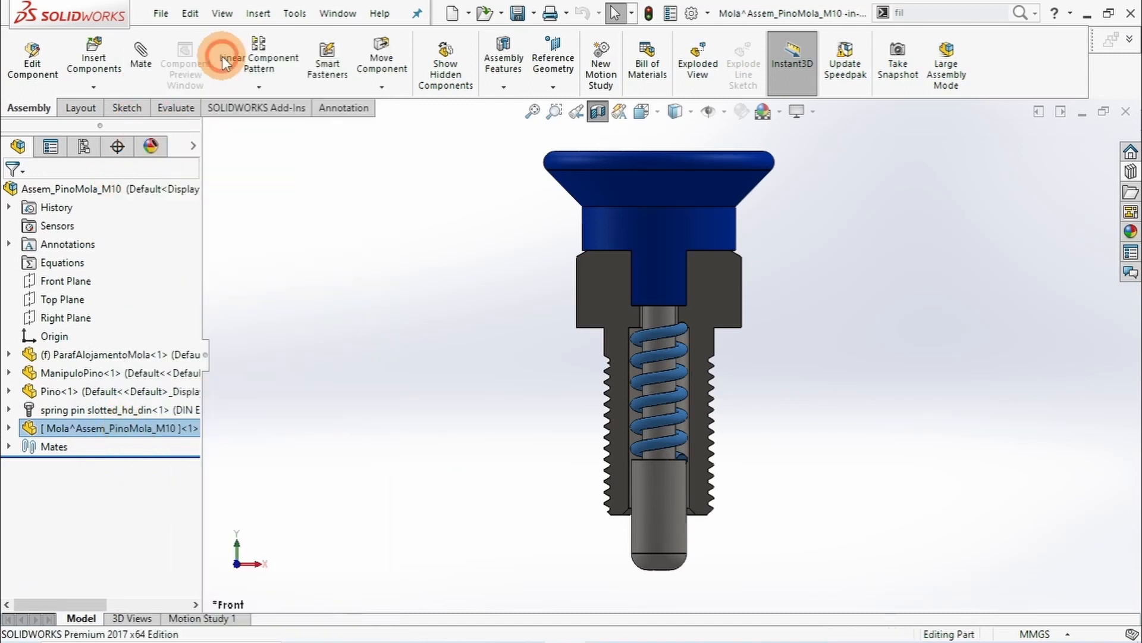
right_click(95, 429)
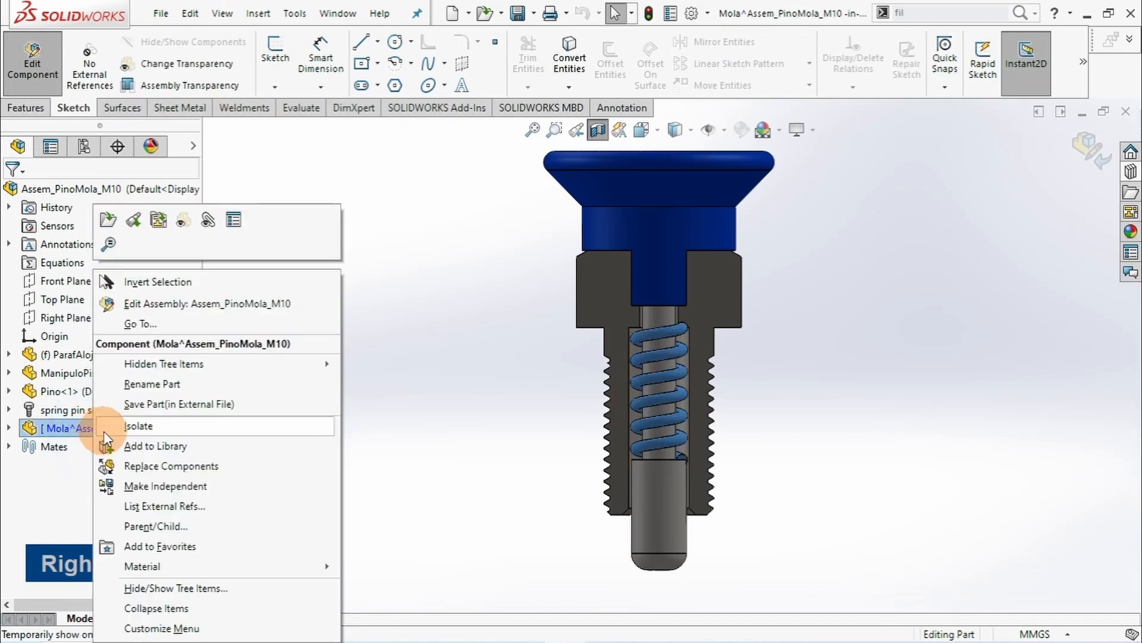
click(141, 427)
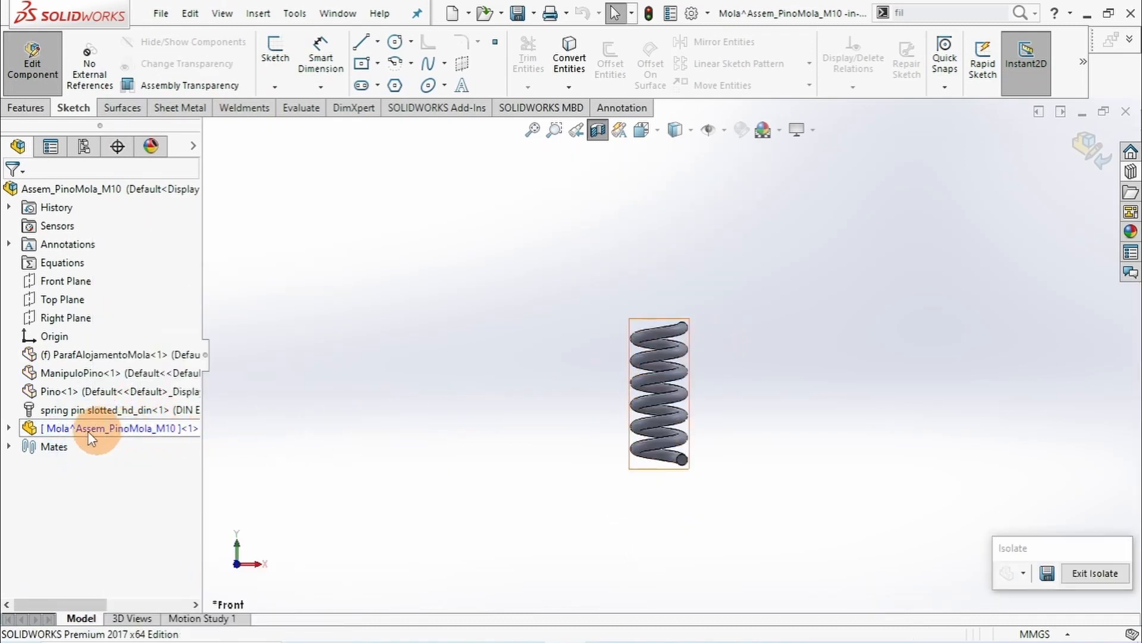
- Expand the Mola part's sweep feature and show its vertical path sketch, Sketch1
click(8, 428)
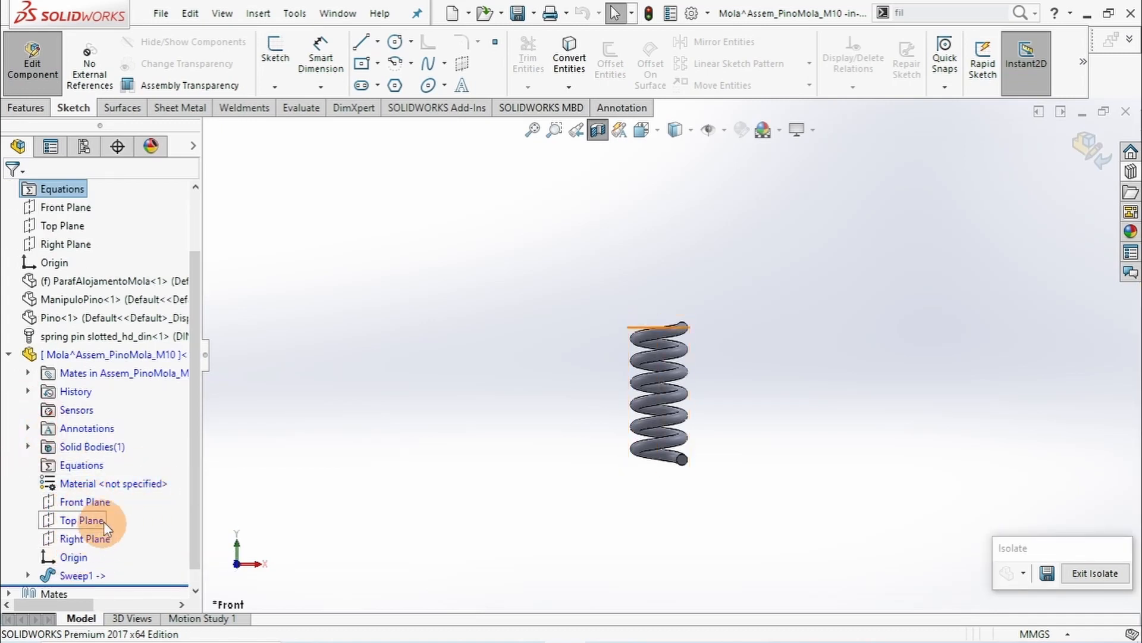
scroll(103, 521, down, 1)
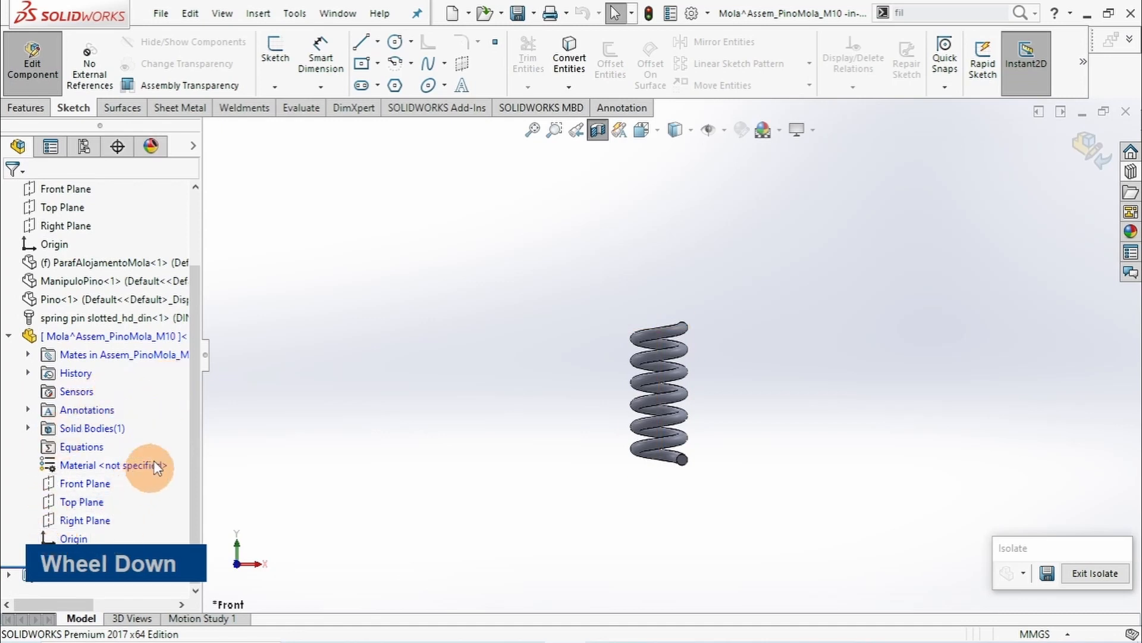
click(27, 556)
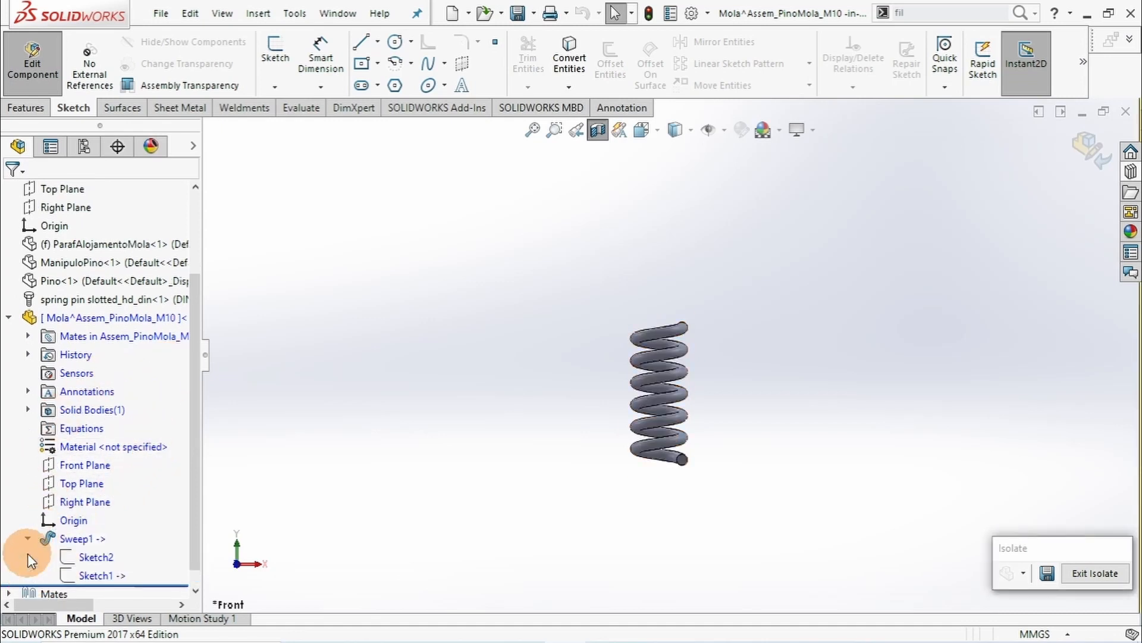
click(118, 573)
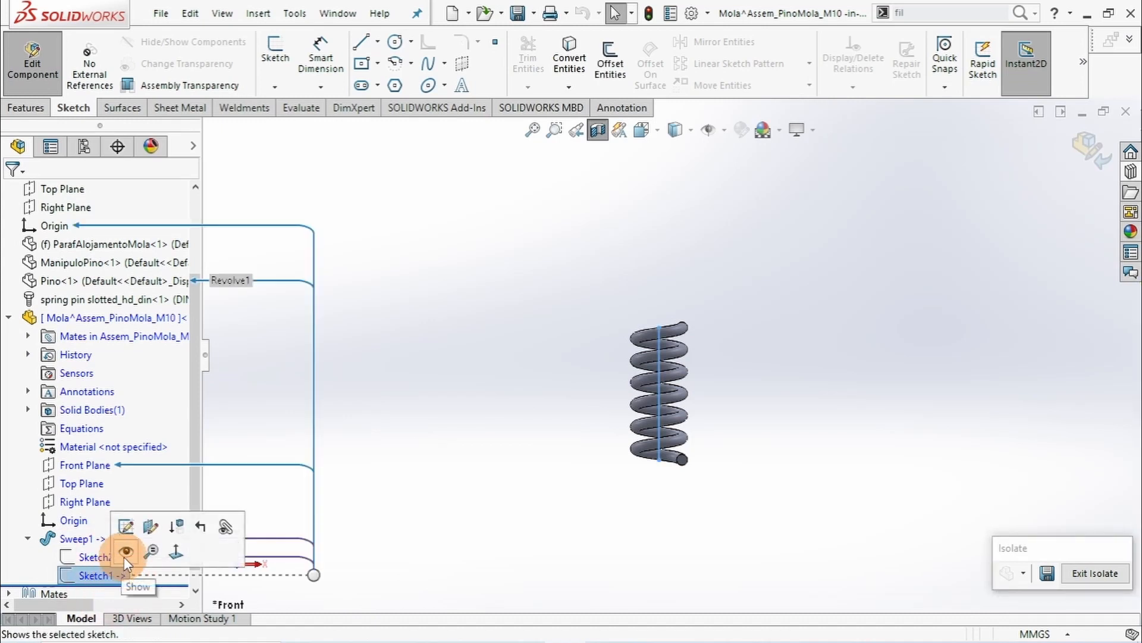
click(124, 556)
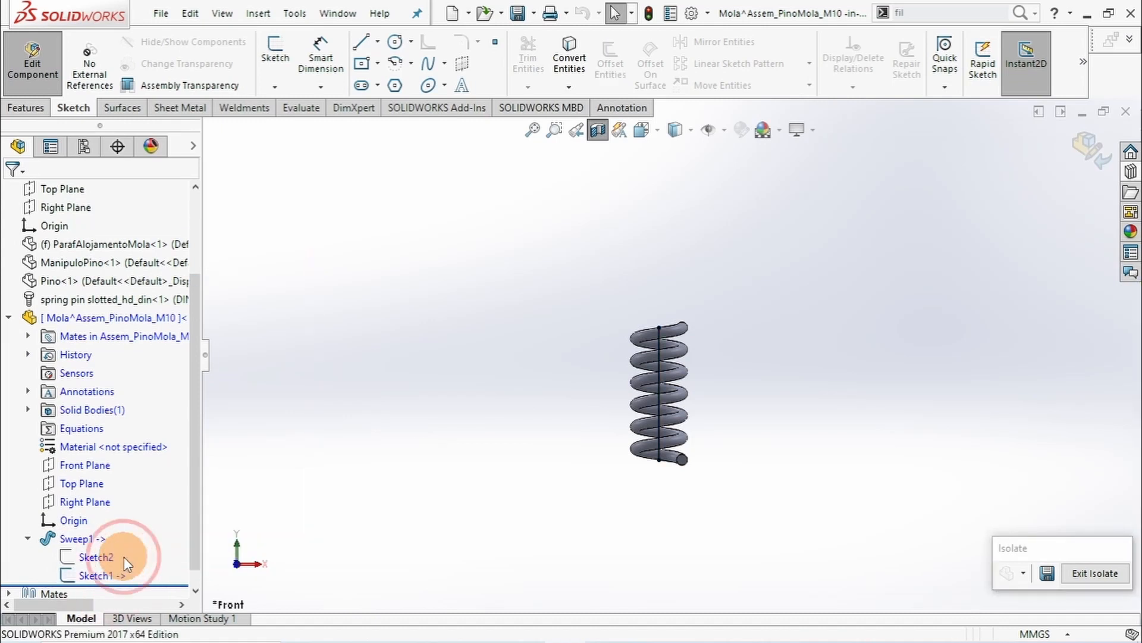
- Trim the spring wire above the Mola part's Top Plane using Cut With Surface, and return to the assembly
click(77, 485)
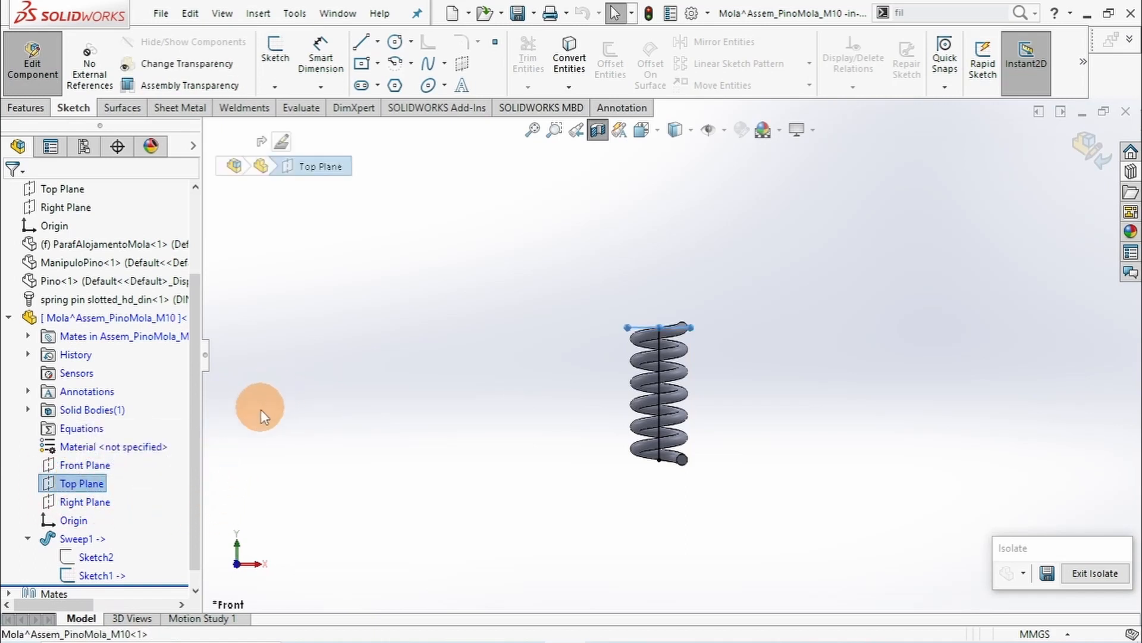
click(956, 14)
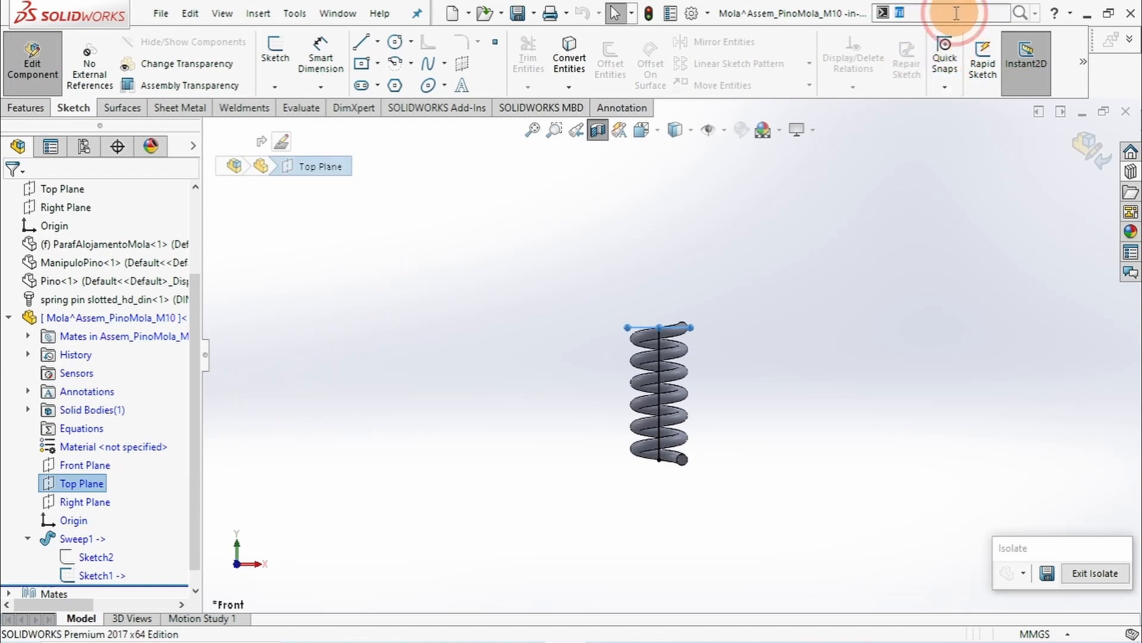
click(29, 107)
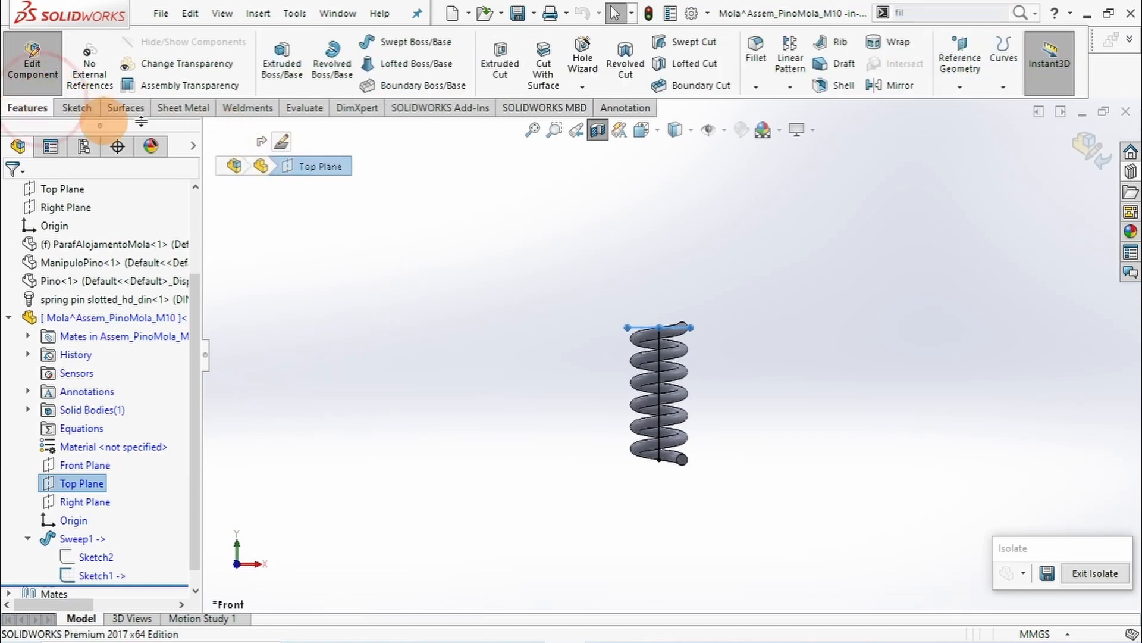
click(543, 62)
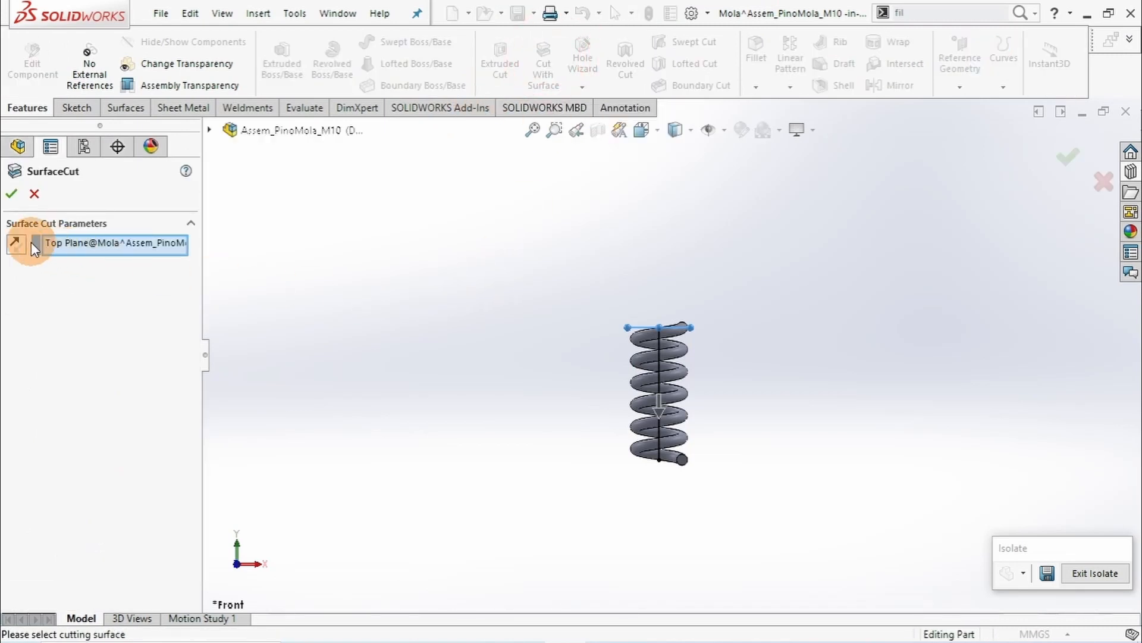
click(12, 193)
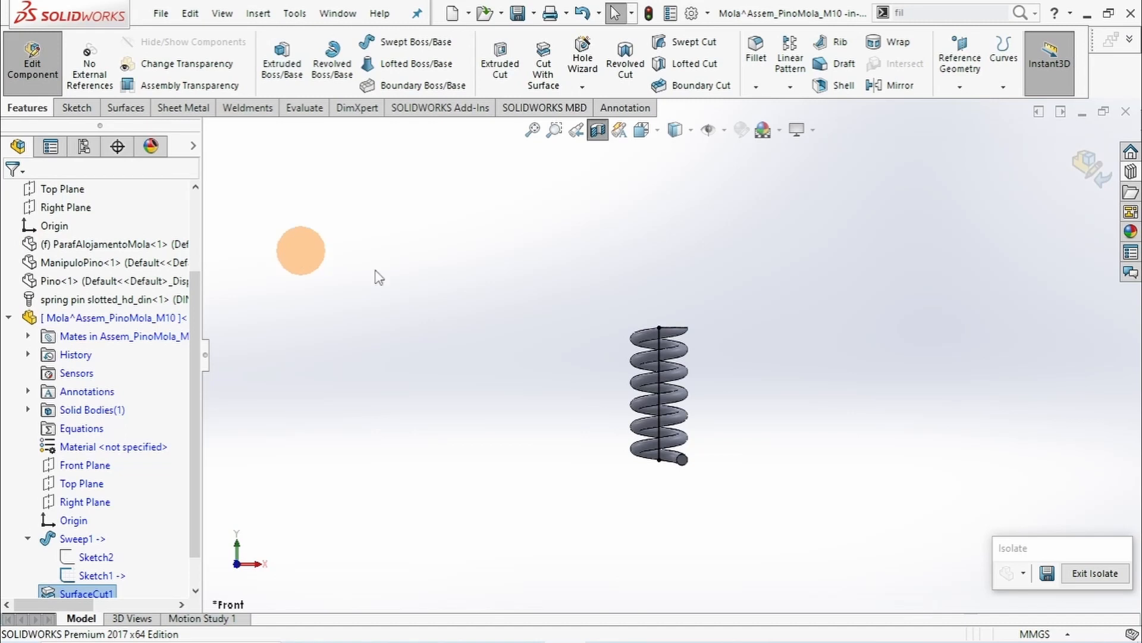
click(1071, 166)
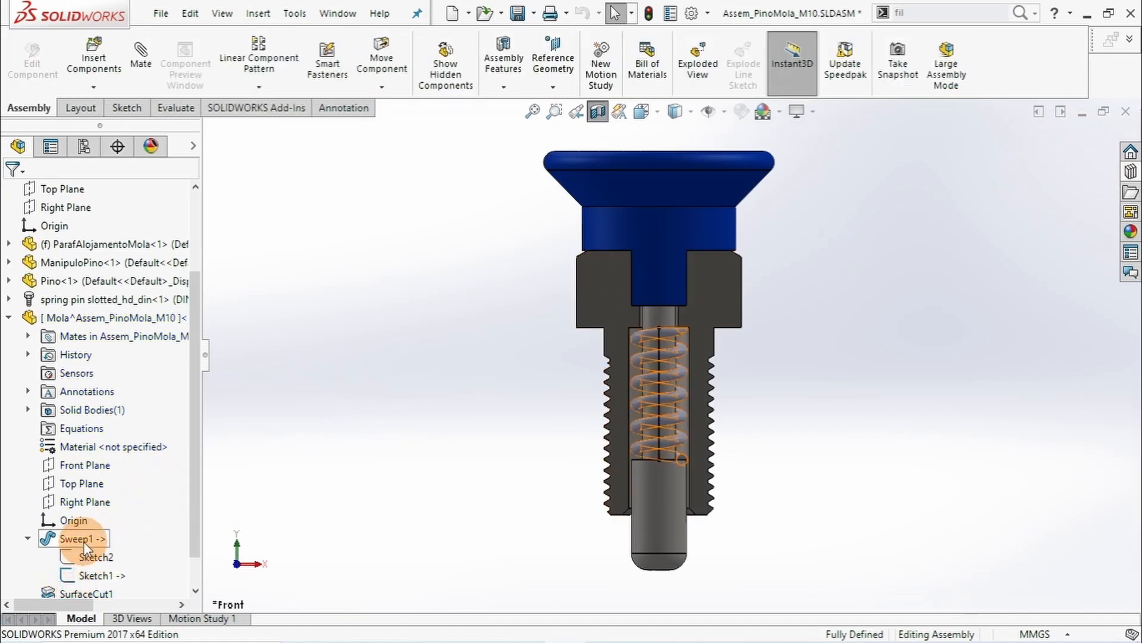
- Isolate the Mola spring again and reopen it for in-context editing with its planes in reach
right_click(105, 320)
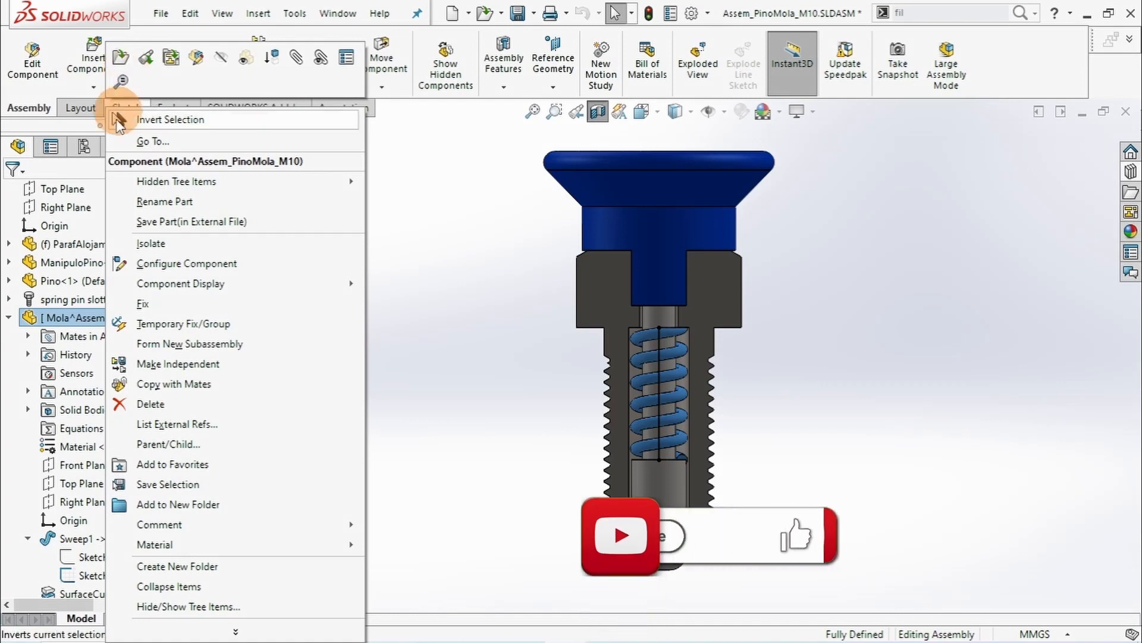
click(140, 245)
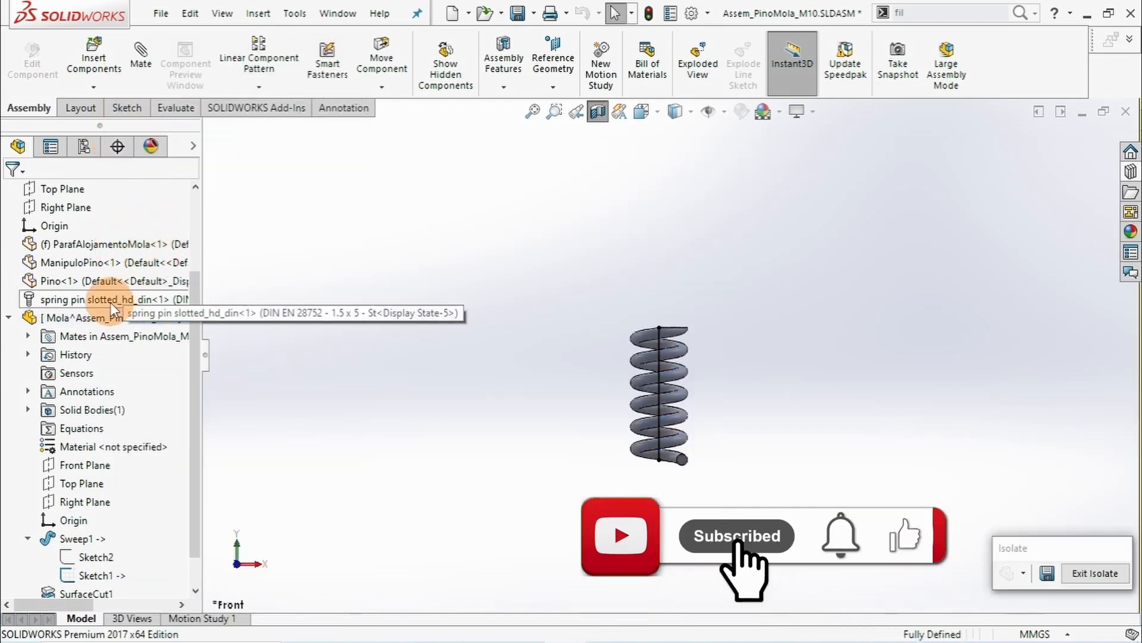
right_click(107, 317)
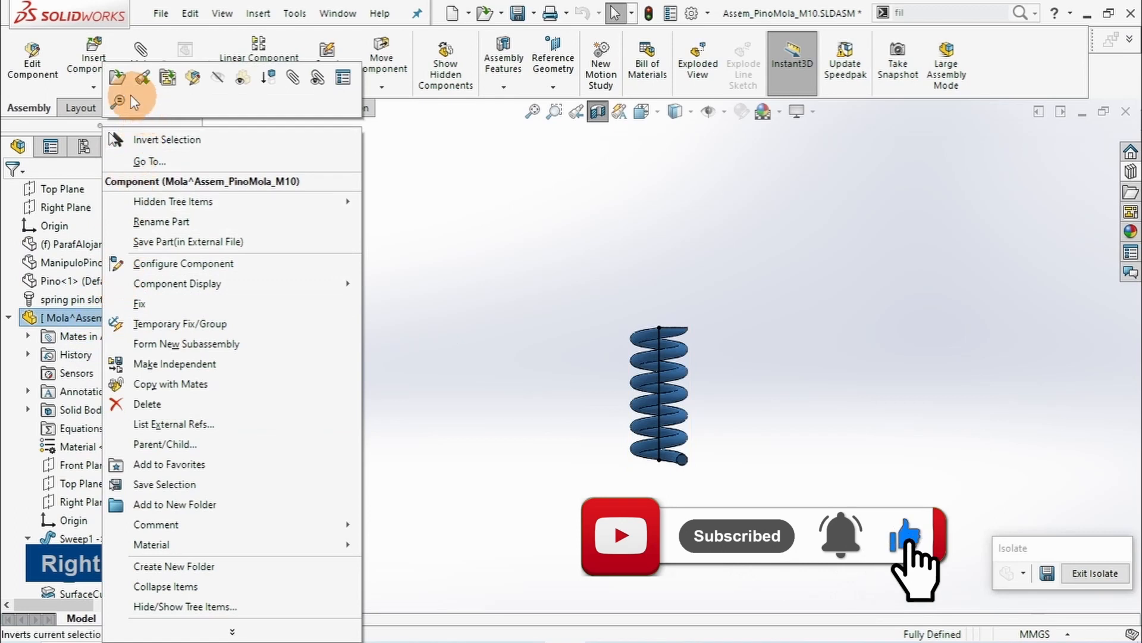
click(186, 77)
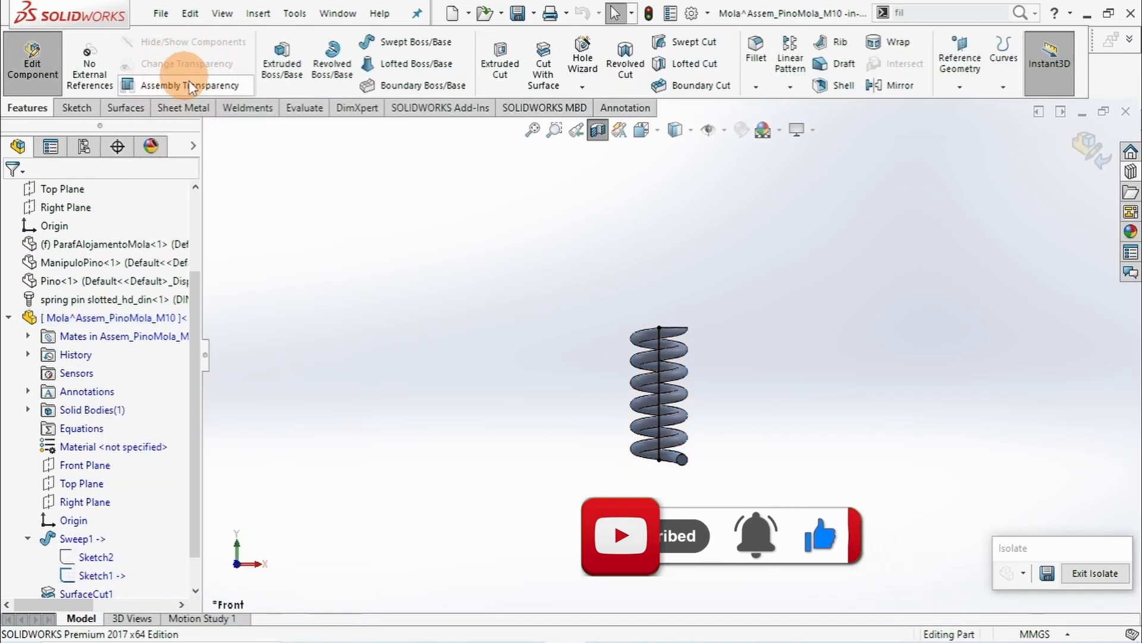
scroll(95, 494, down, 2)
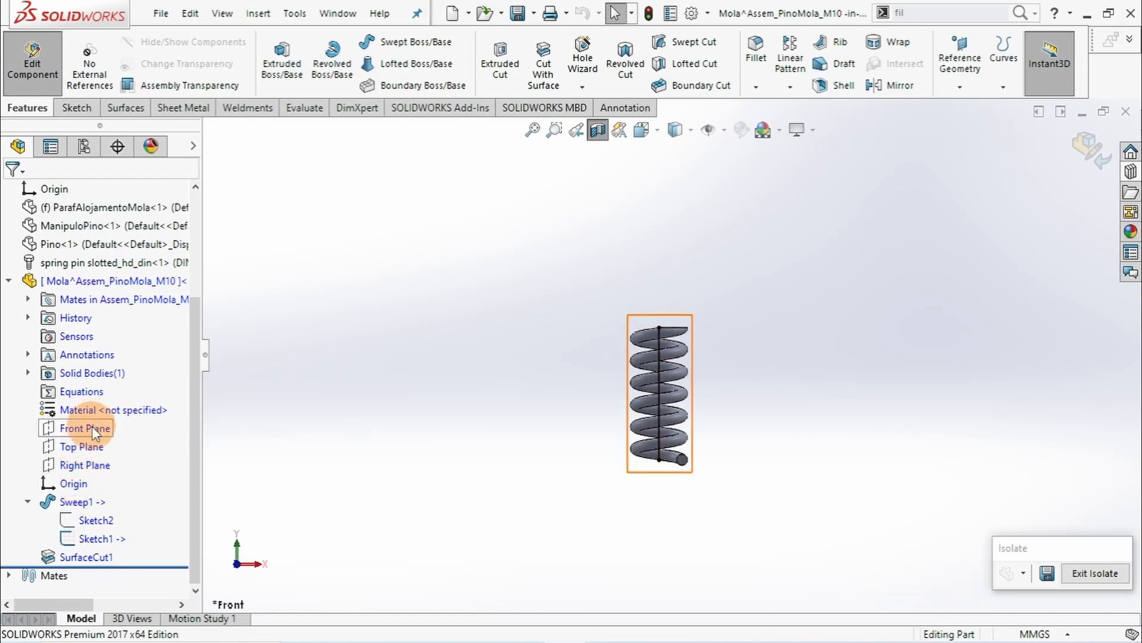
- Create a reference plane parallel to the Mola part's Top Plane, passing through the lower endpoint of the path in Sketch1
click(89, 447)
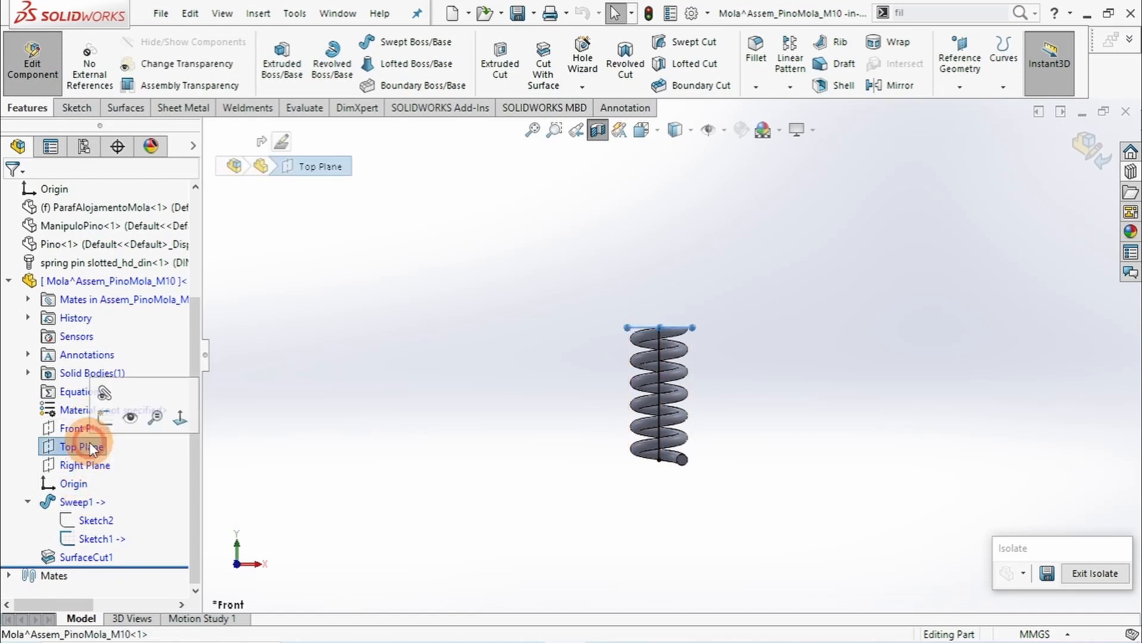
click(950, 88)
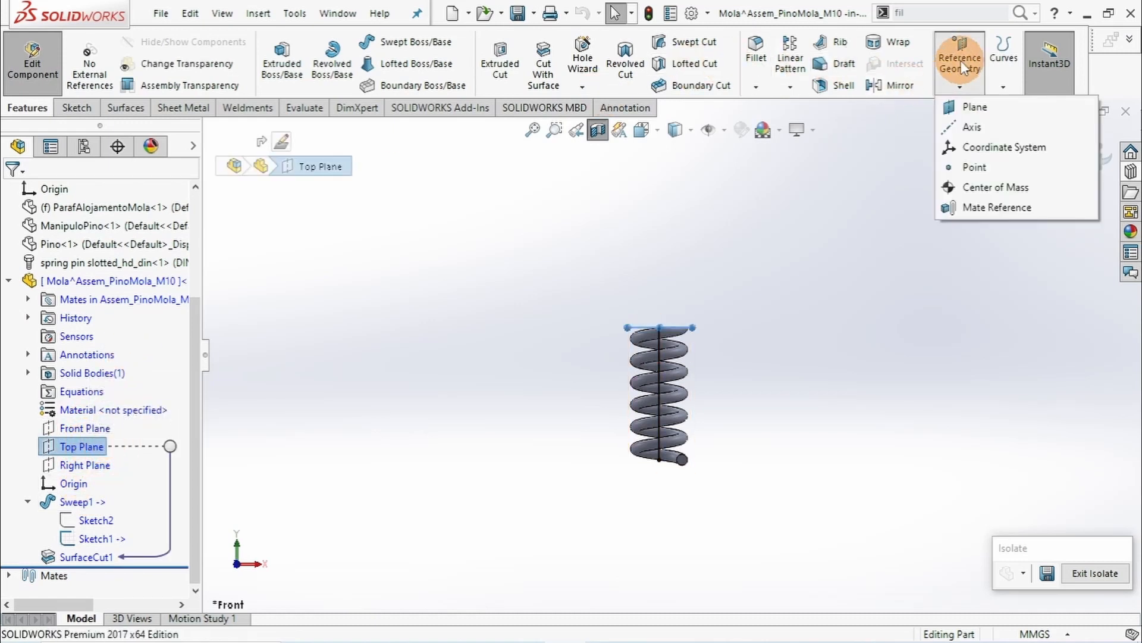
click(950, 113)
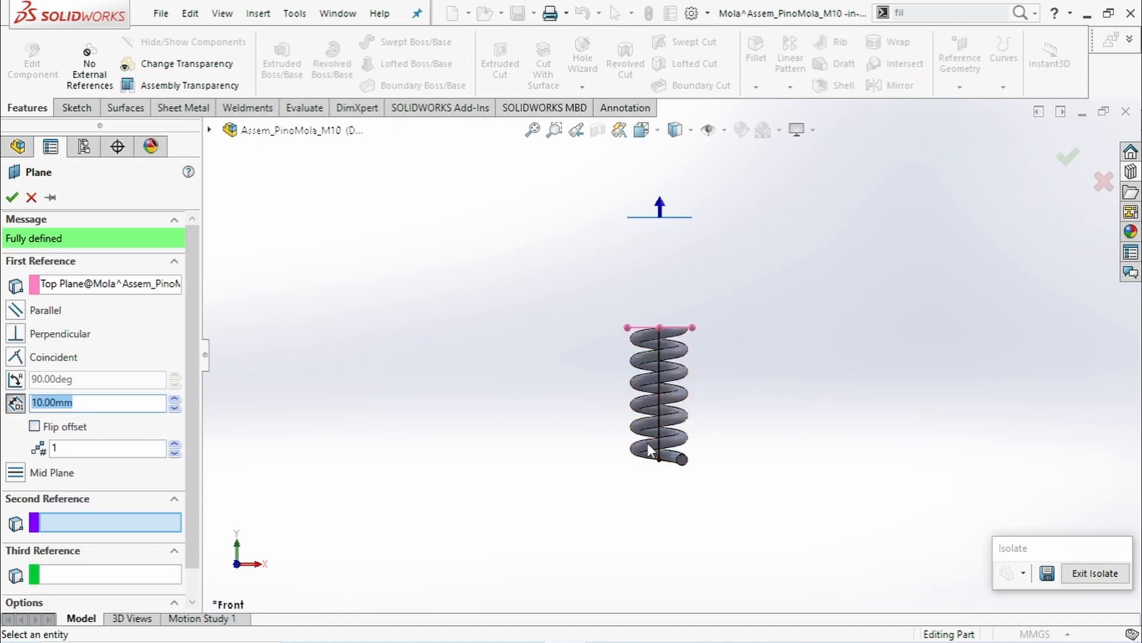
click(660, 464)
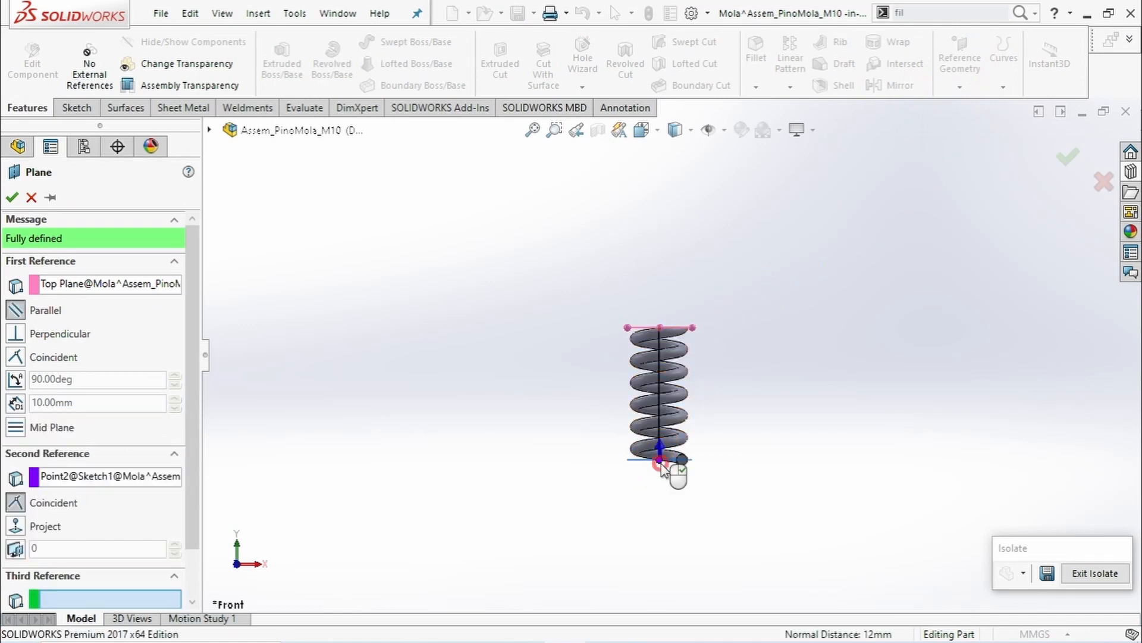
right_click(660, 465)
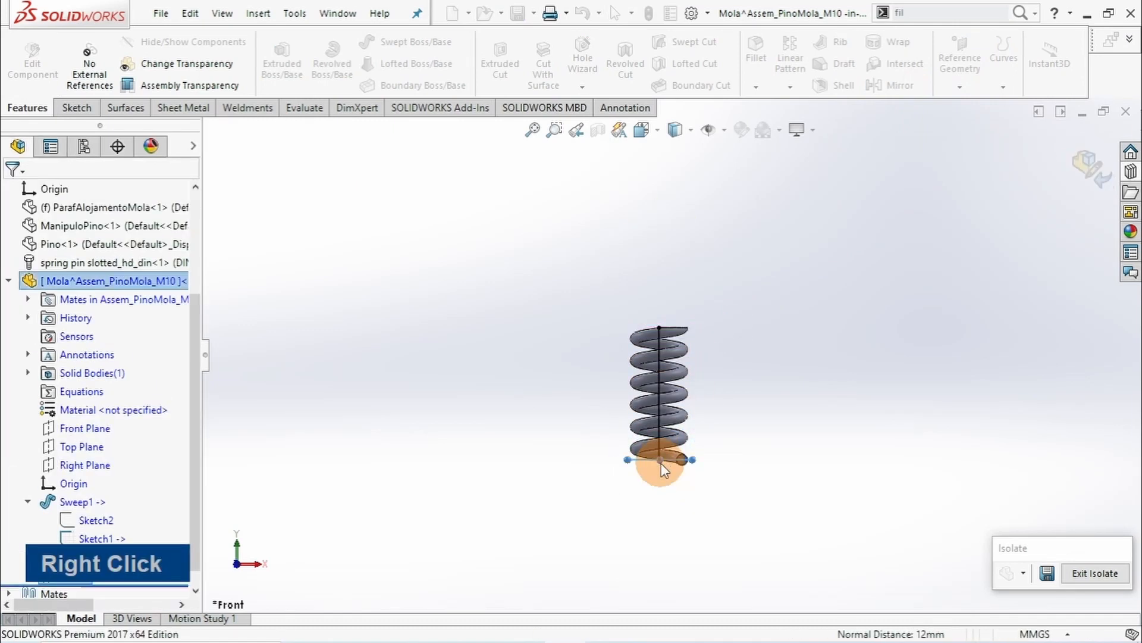
- Rename the new reference plane at the spring's lower end as ComprMola
scroll(206, 416, down, 1)
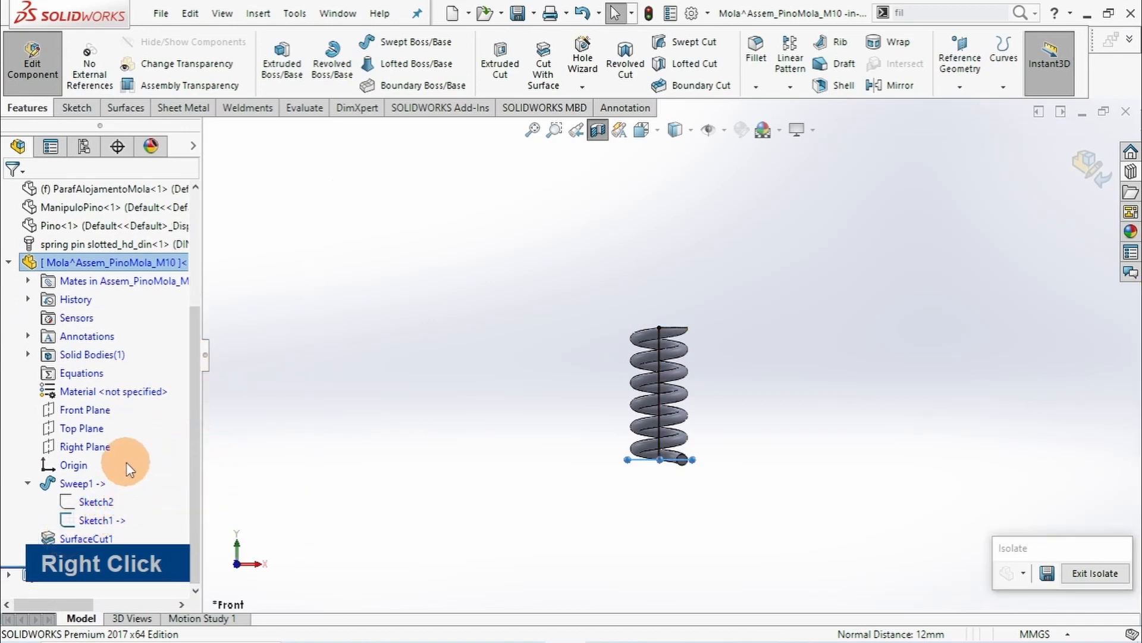
click(83, 555)
click(78, 557)
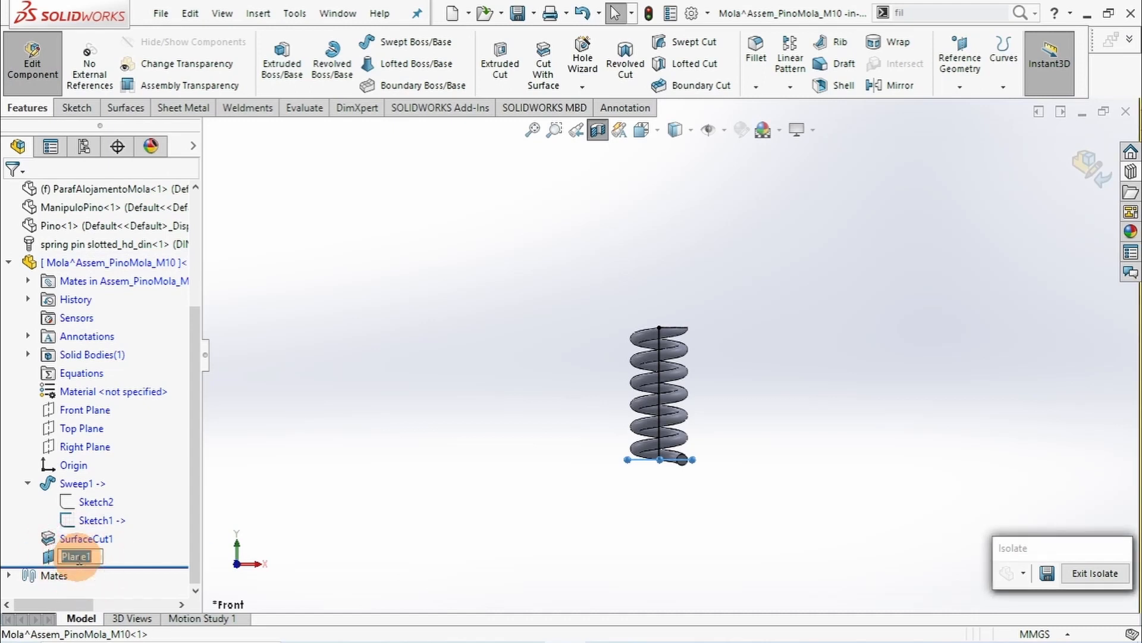
text(Comp)
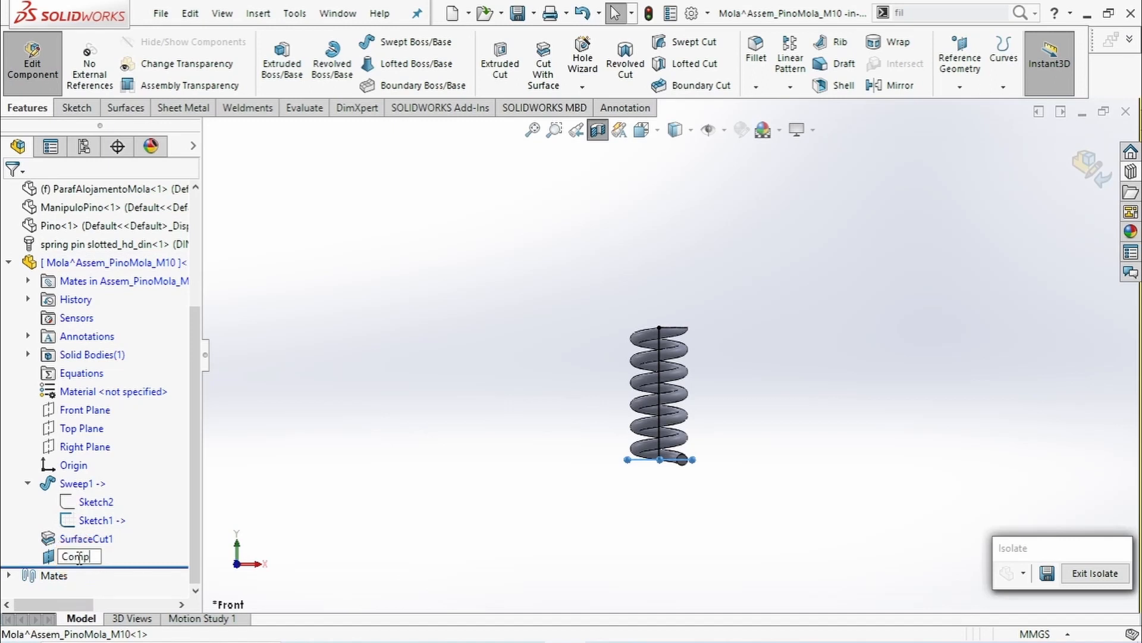
text(rimento)
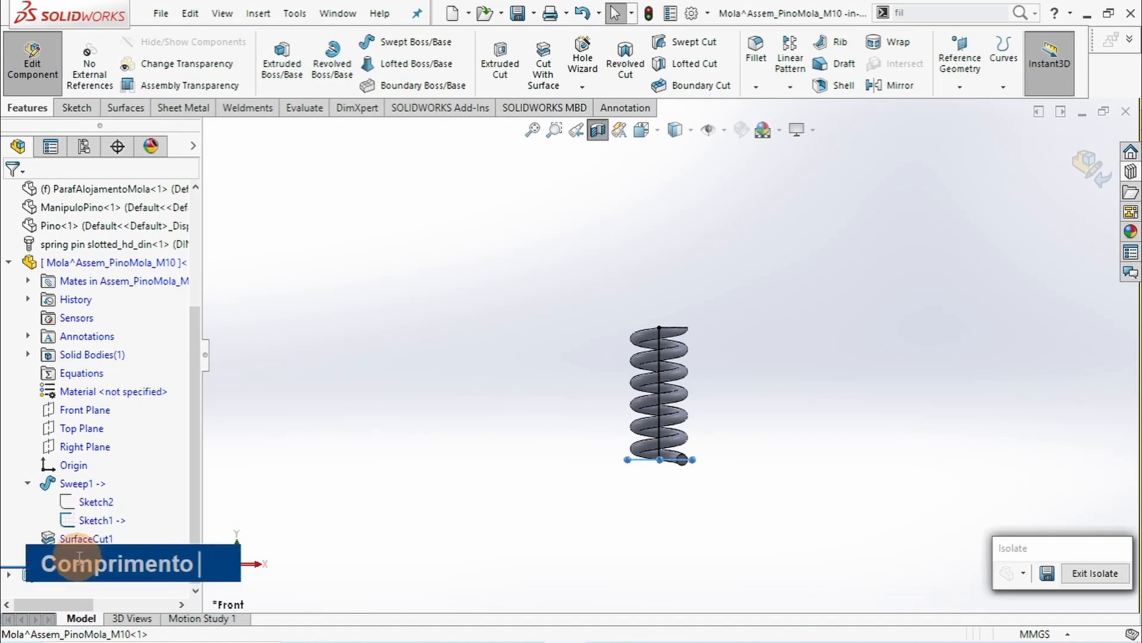
text(Mo)
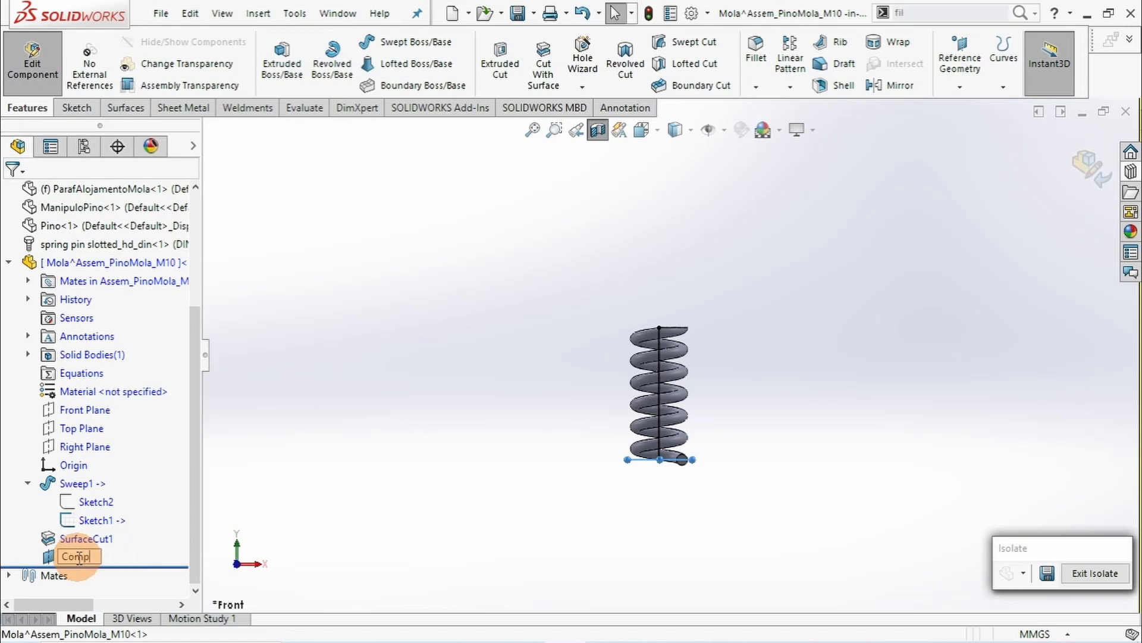
key(Return)
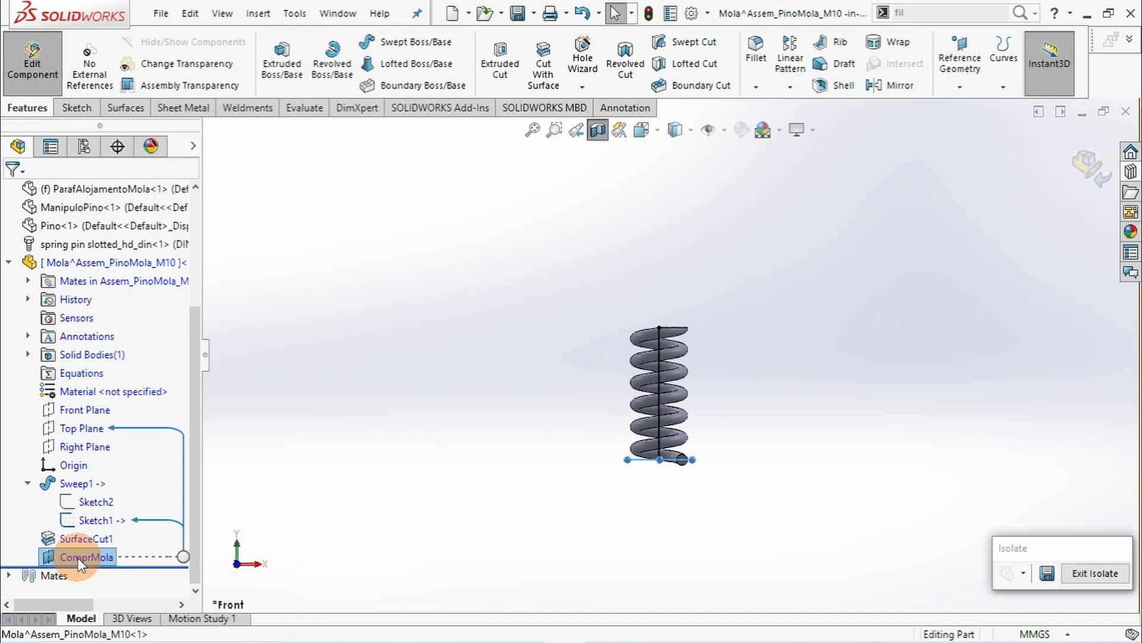
- Trim the spring wire below the ComprMola plane using Cut With Surface, and return to the assembly
click(544, 66)
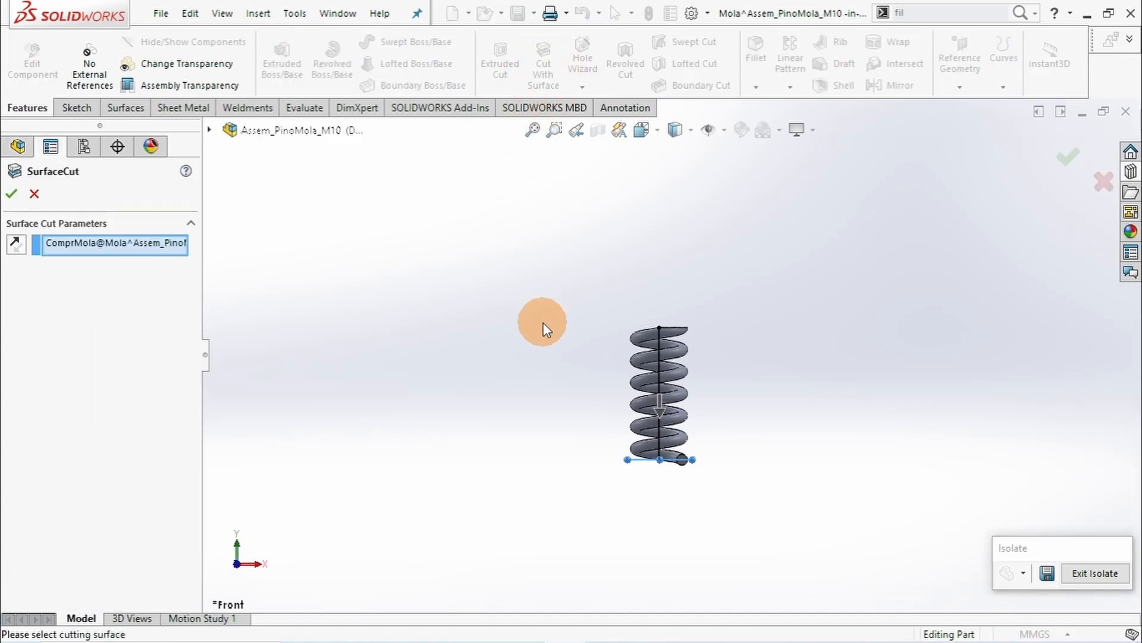
click(10, 193)
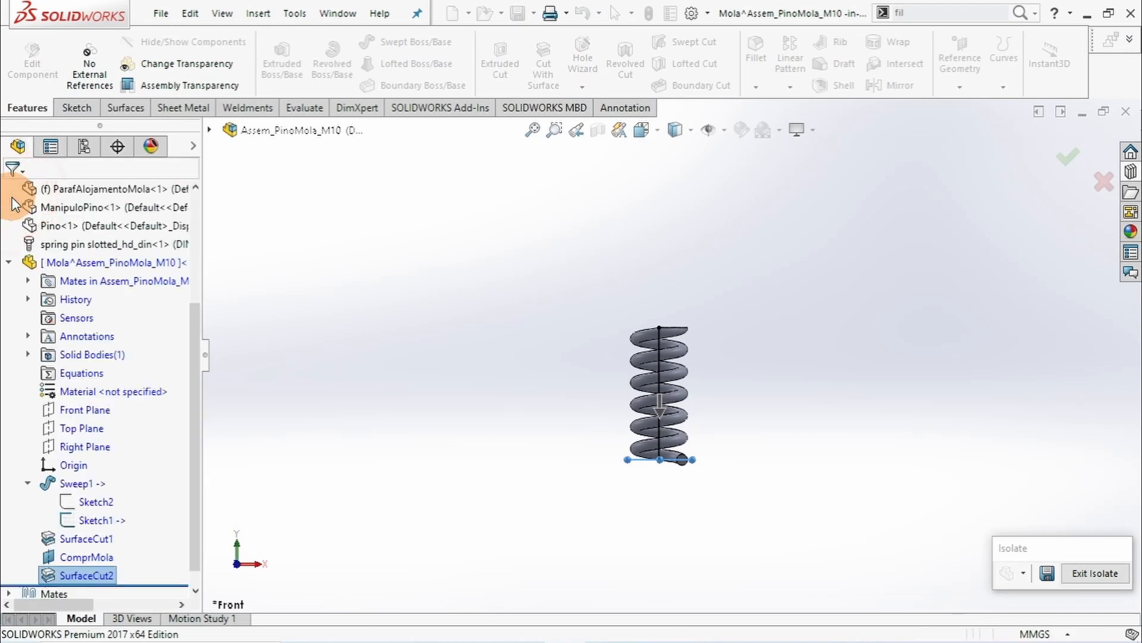
click(1077, 173)
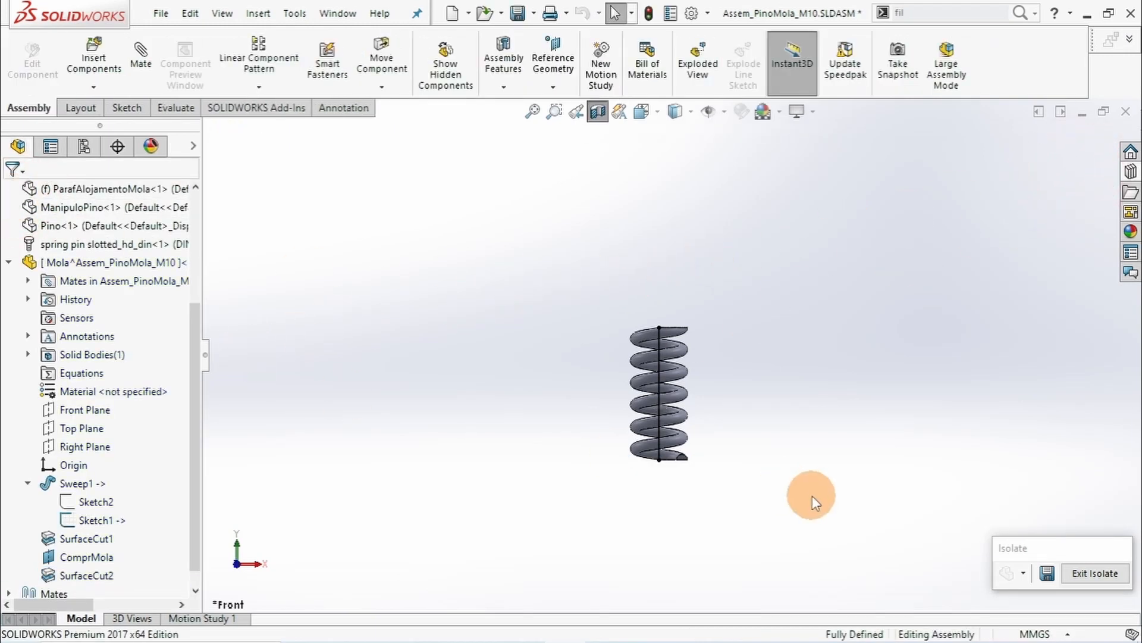
- Hide the spring's vertical path sketch and inspect the flat-trimmed coil ends
click(662, 415)
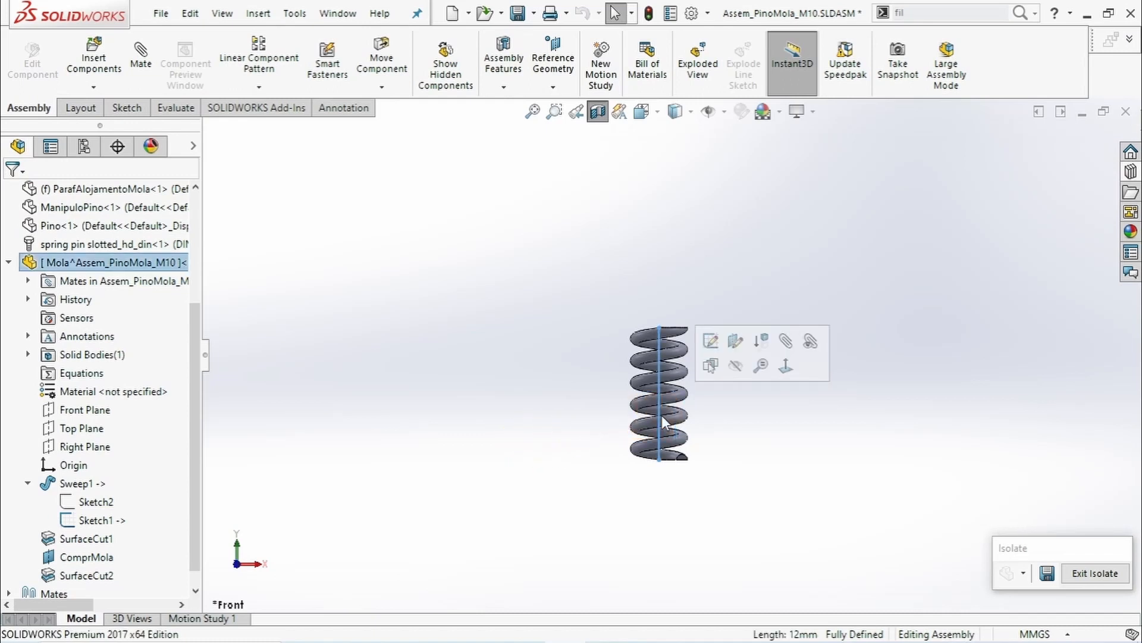
click(732, 373)
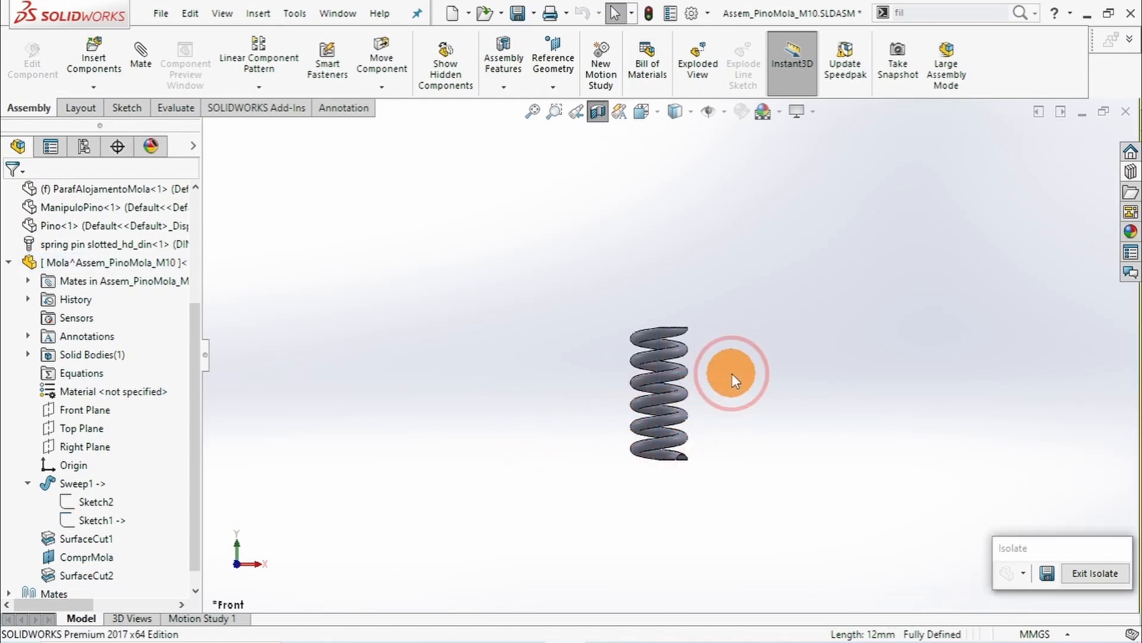
middle_drag(712, 469, 727, 556)
scroll(691, 390, down, 3)
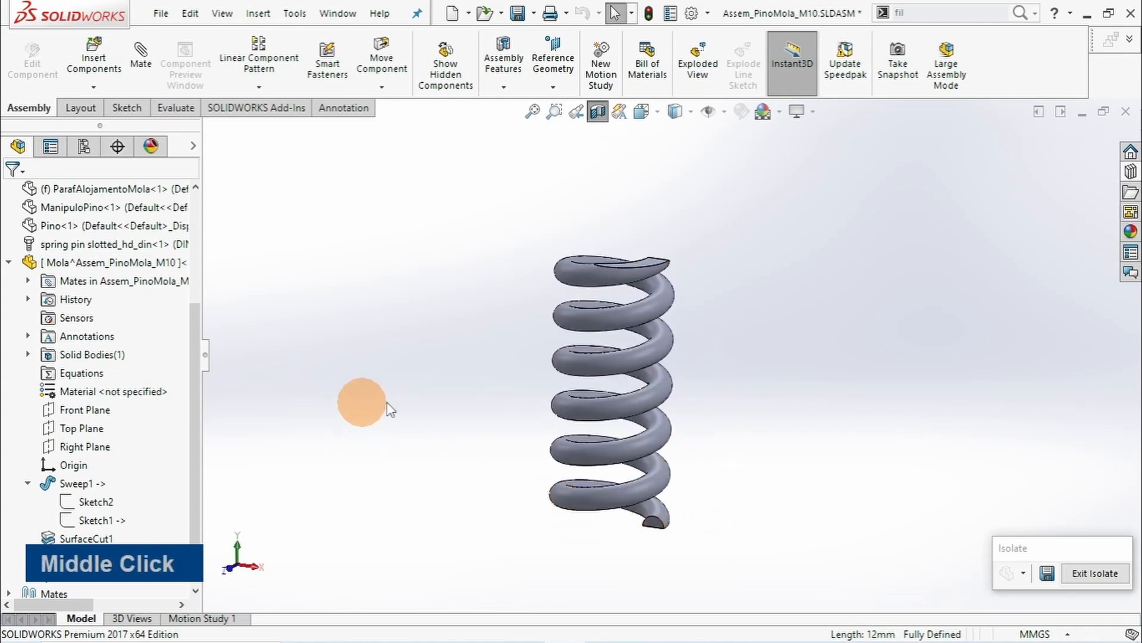
- Reopen the Mola part for in-context editing and end the isolation to bring back the other components
click(94, 265)
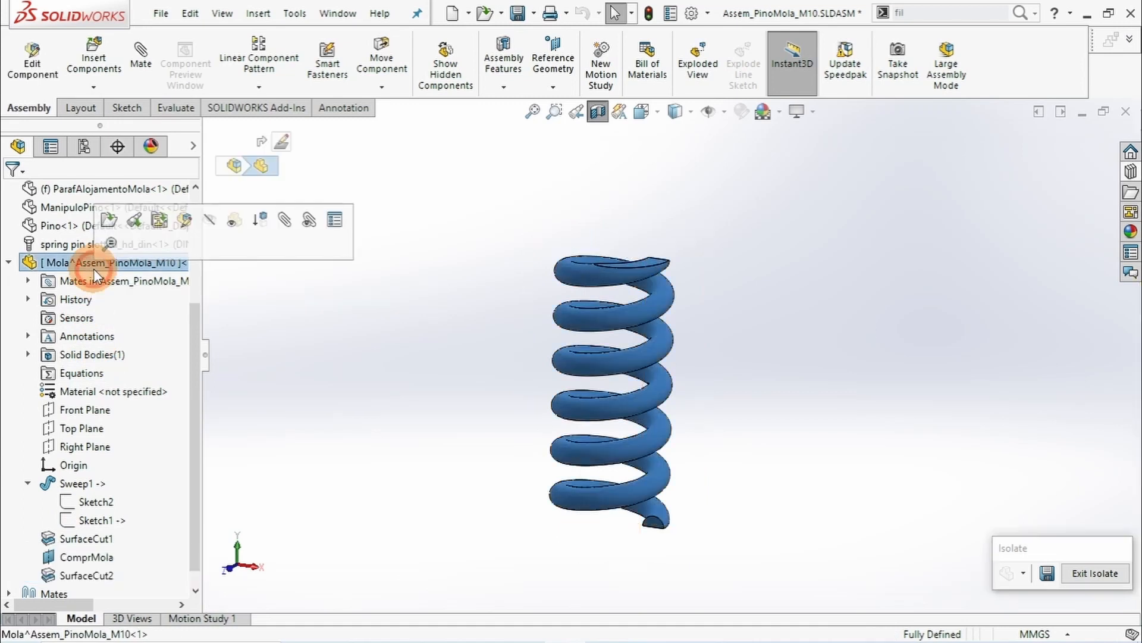
click(182, 221)
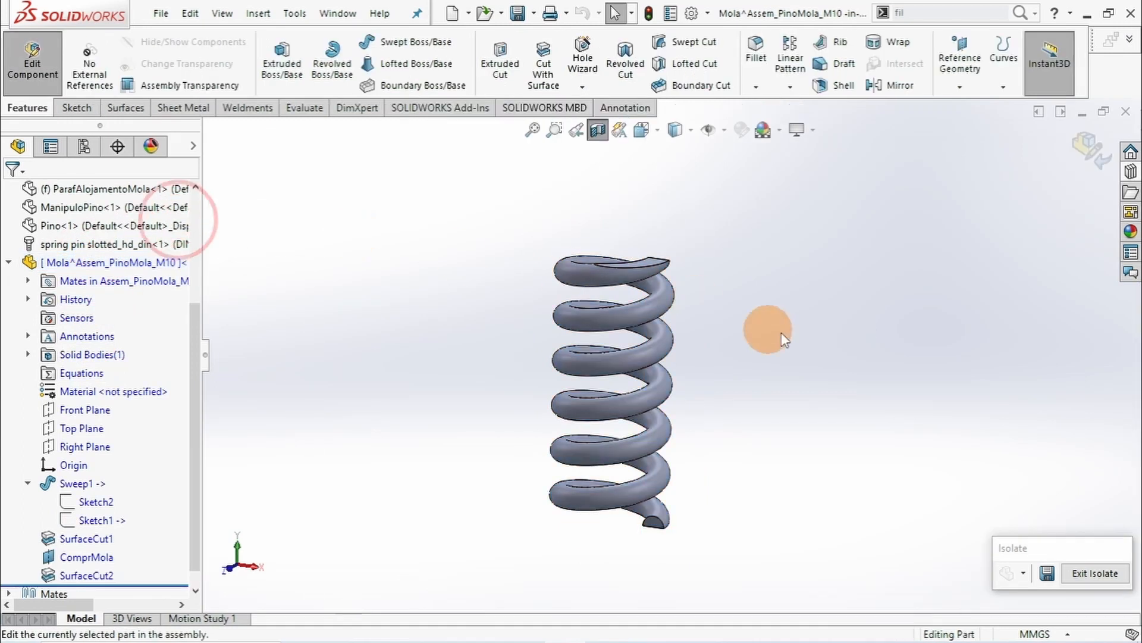
click(1107, 573)
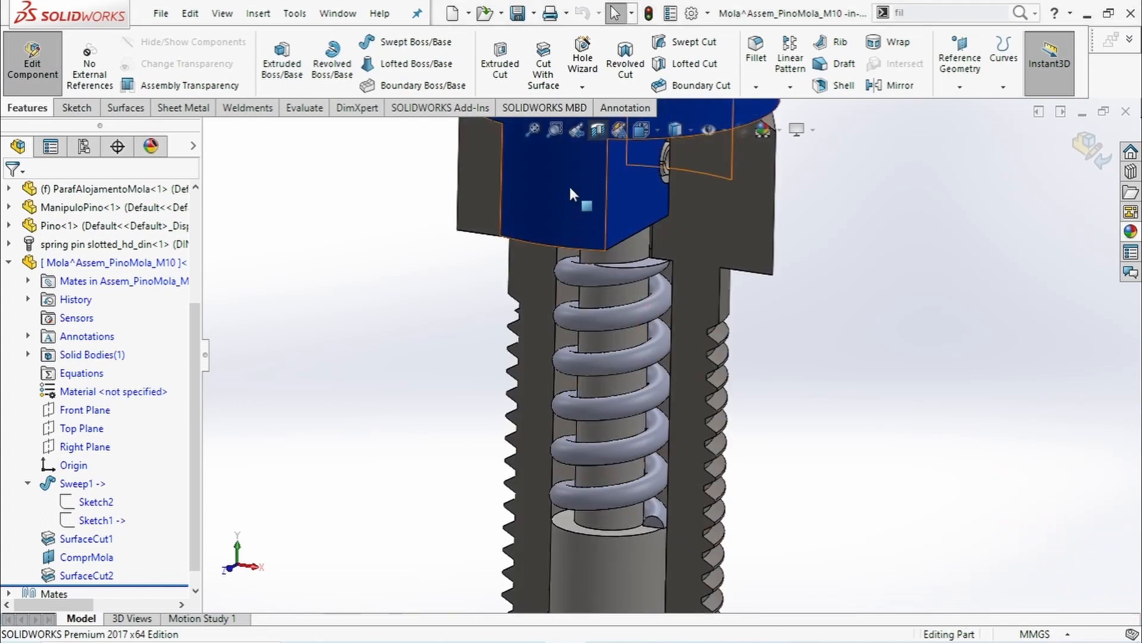
- Turn off the section view and hide the threaded housing ParafAlojamentoMola to expose the spring
click(605, 137)
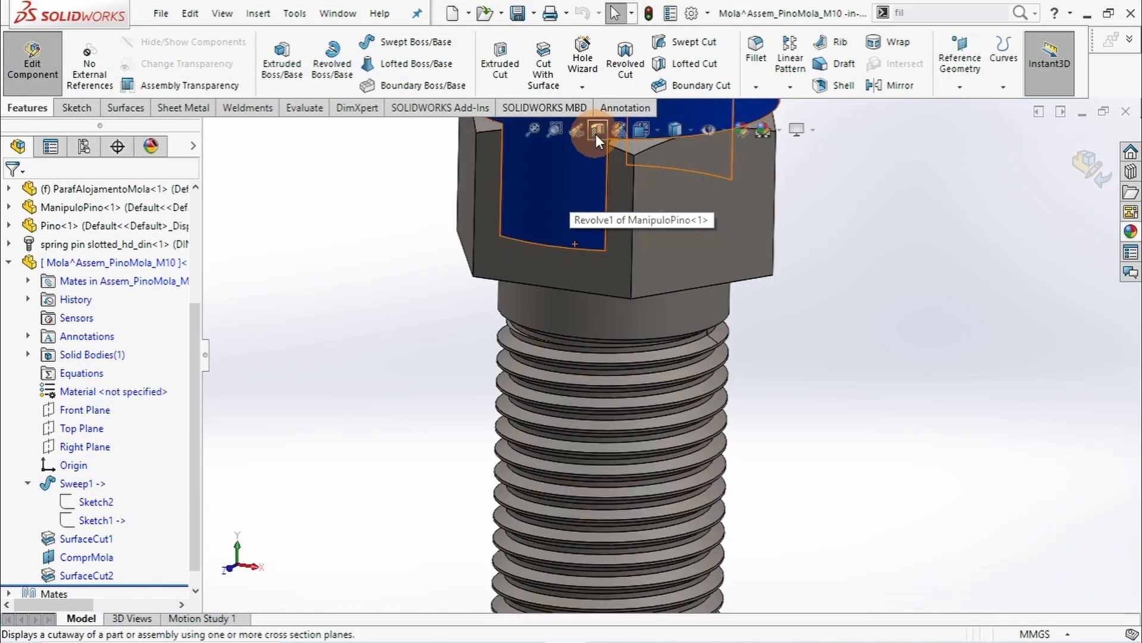
click(732, 249)
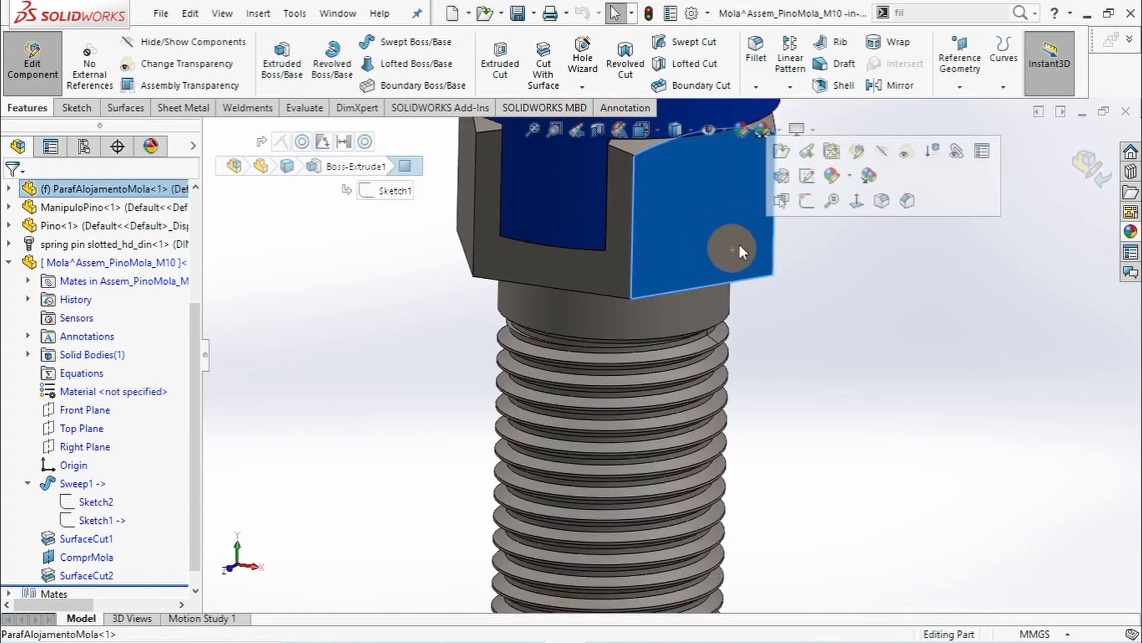
click(878, 156)
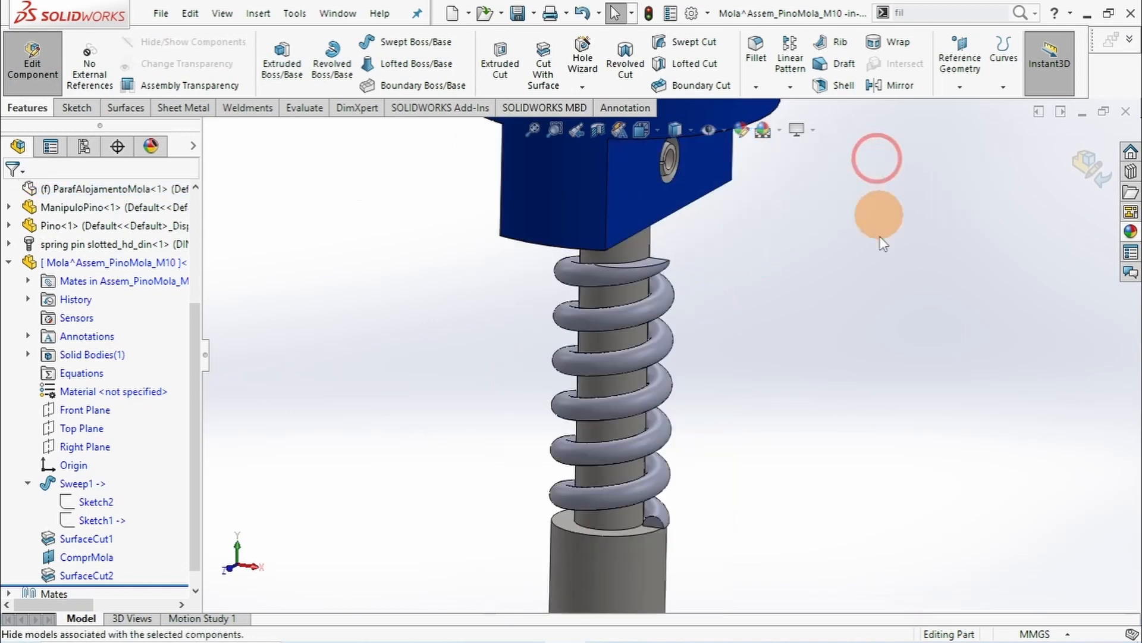
- Apply the chromium plate appearance to the whole Mola part and inspect the spring
click(1129, 231)
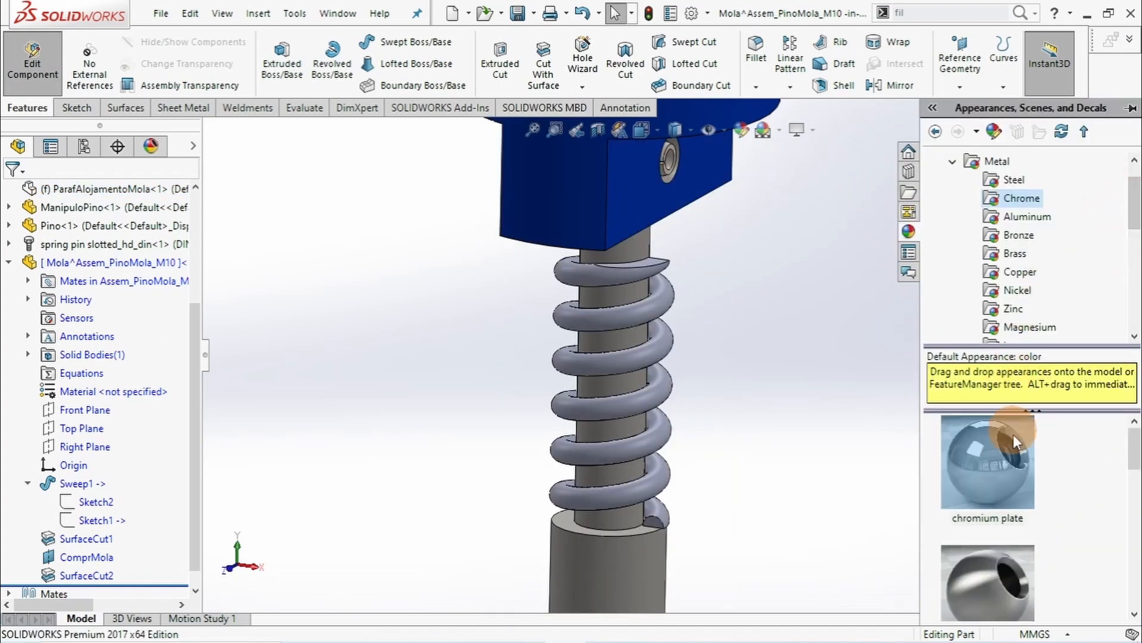
drag(982, 458, 659, 345)
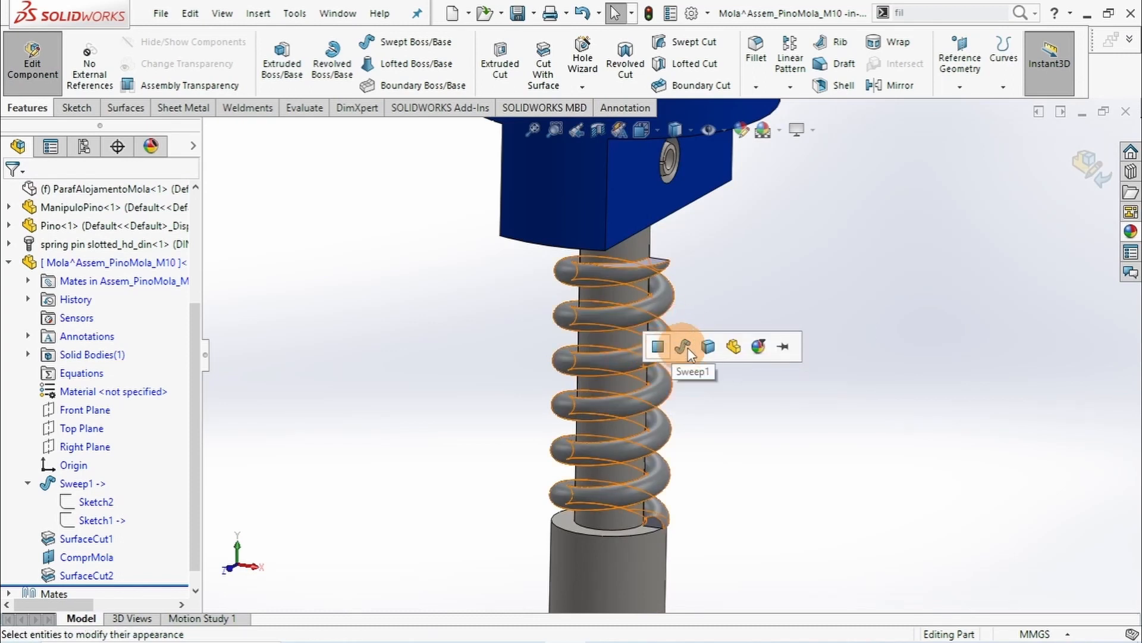
click(733, 346)
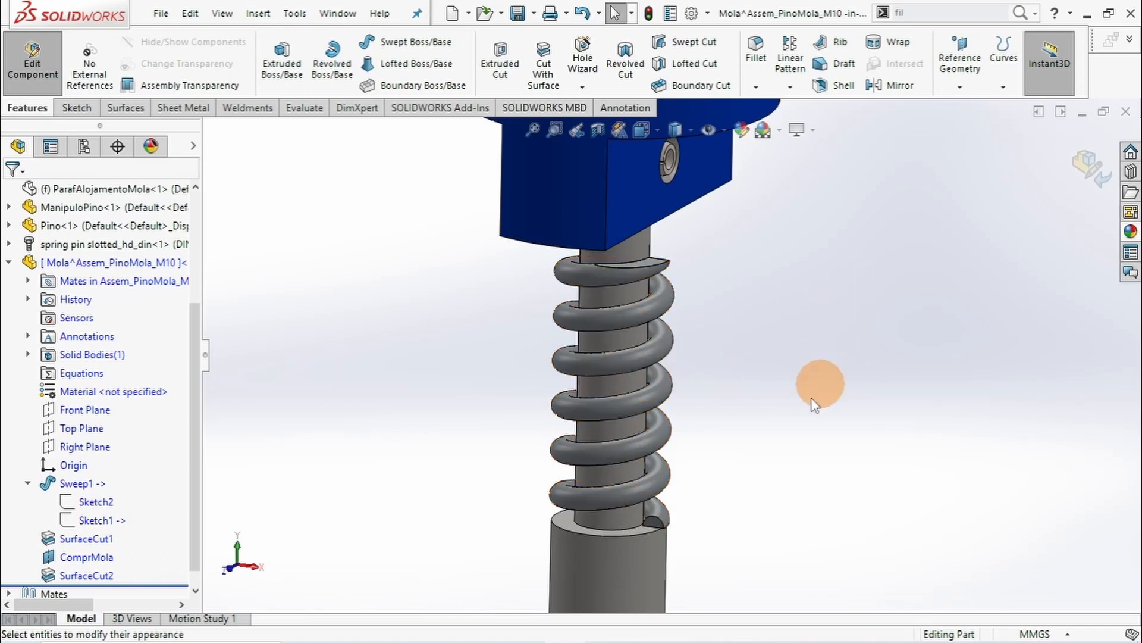
middle_drag(815, 383, 764, 445)
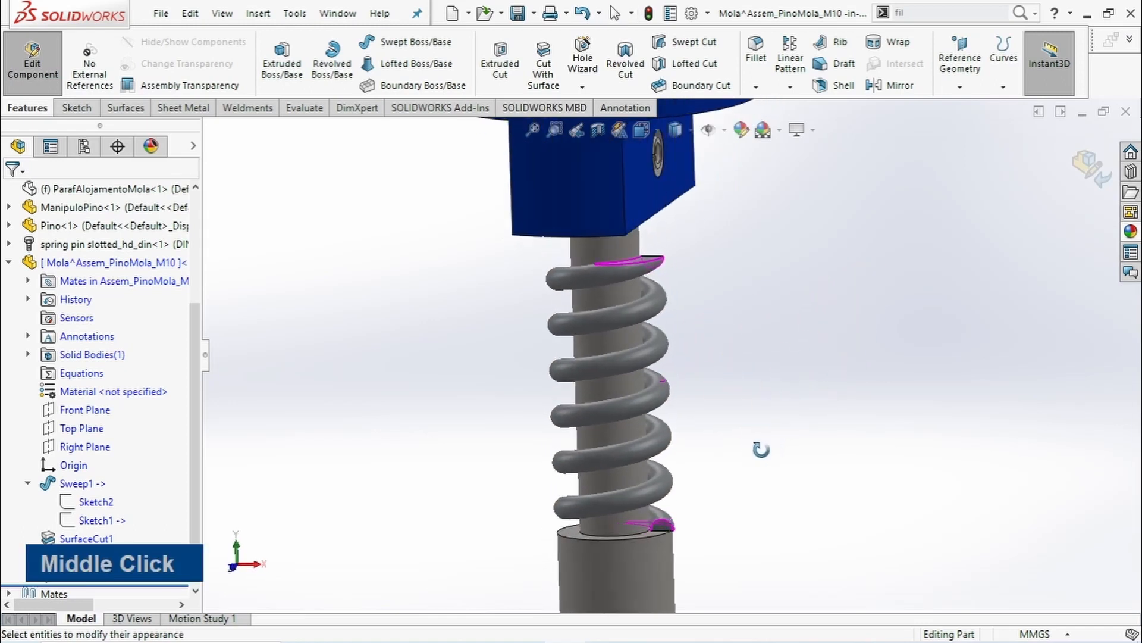
- Apply the polished bronze appearance to the whole Mola part, and return to the assembly
click(1131, 231)
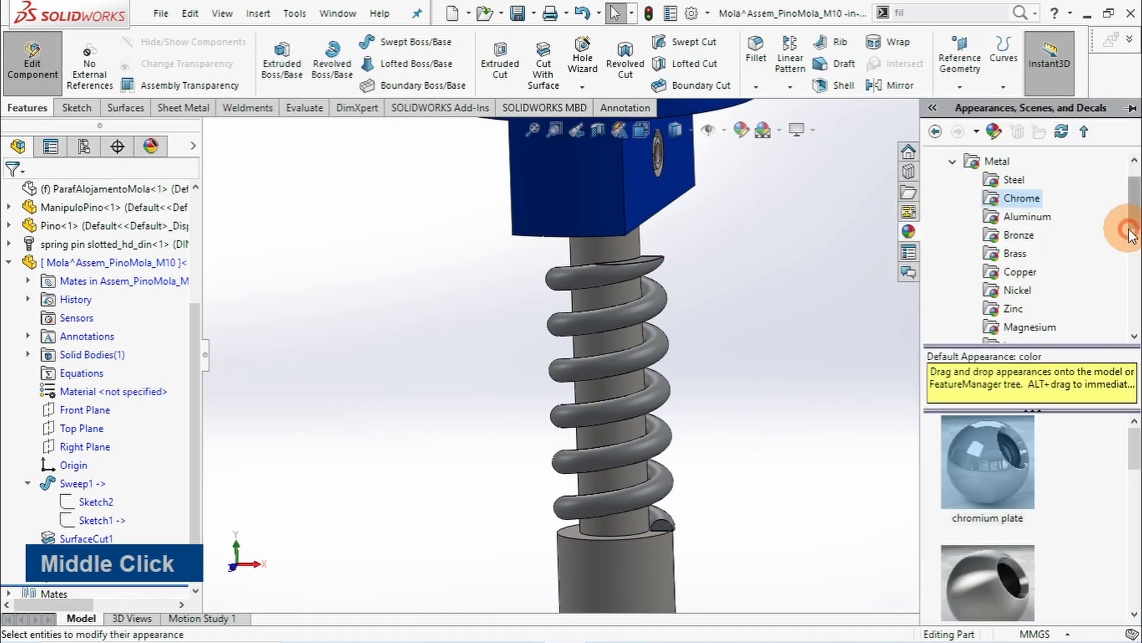
scroll(1082, 420, down, 1)
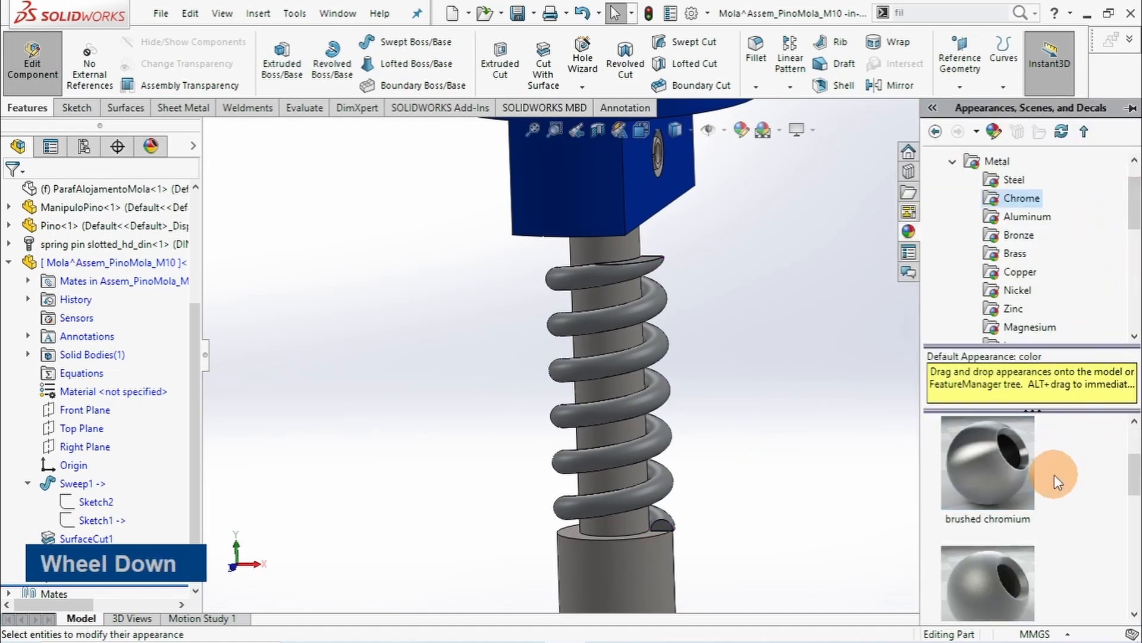
click(1012, 243)
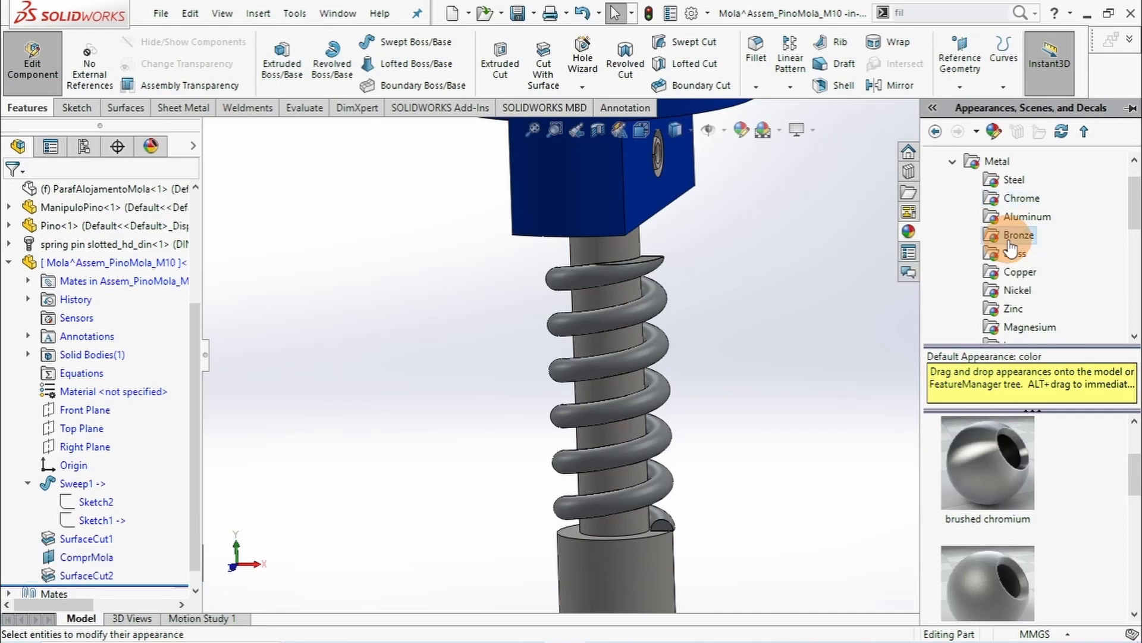
scroll(1082, 486, down, 1)
scroll(1082, 485, up, 1)
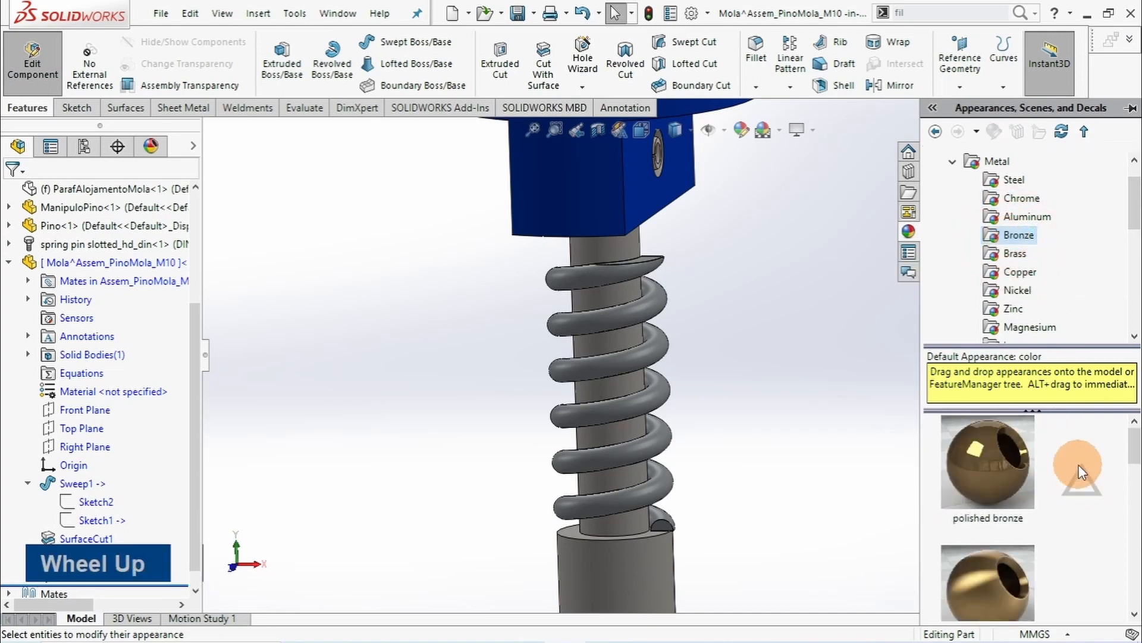
drag(1001, 463, 651, 395)
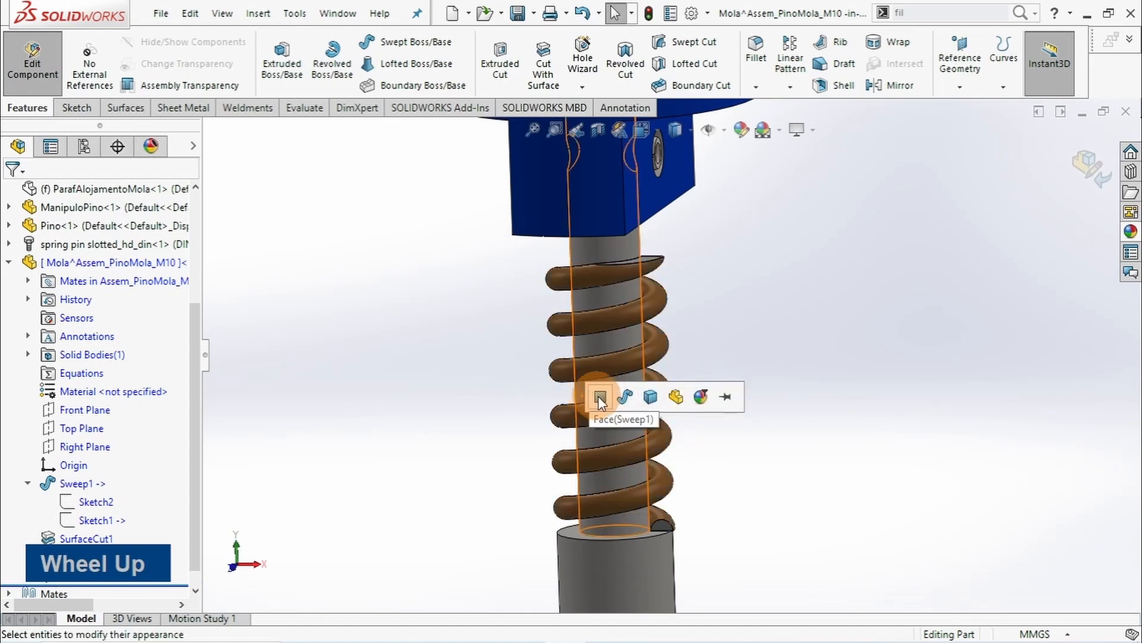
click(676, 398)
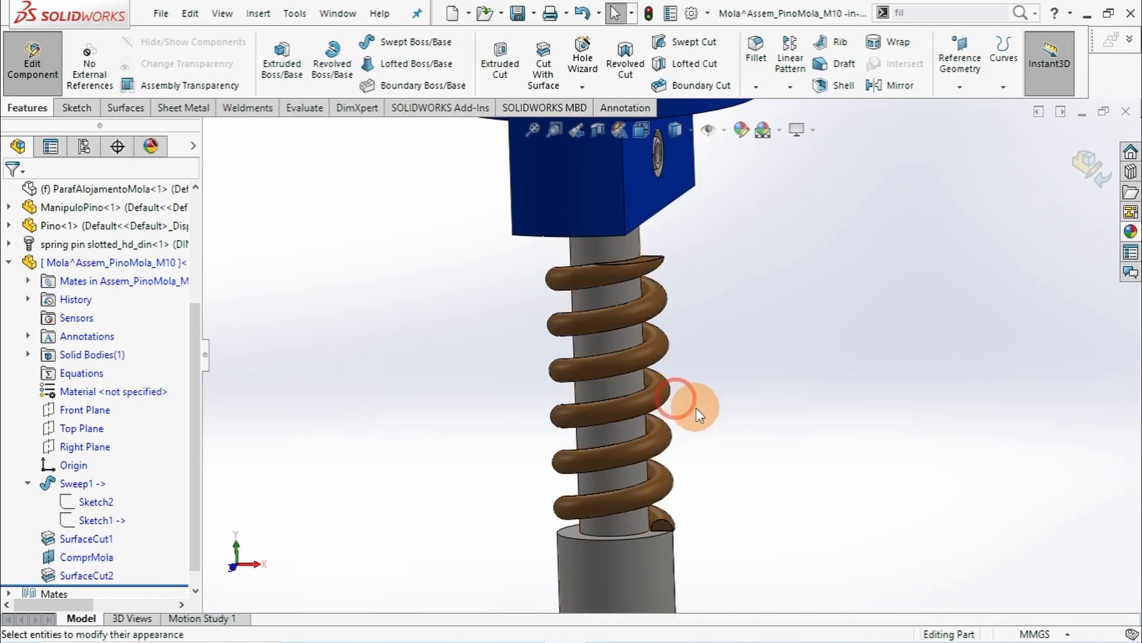
middle_drag(825, 466, 827, 408)
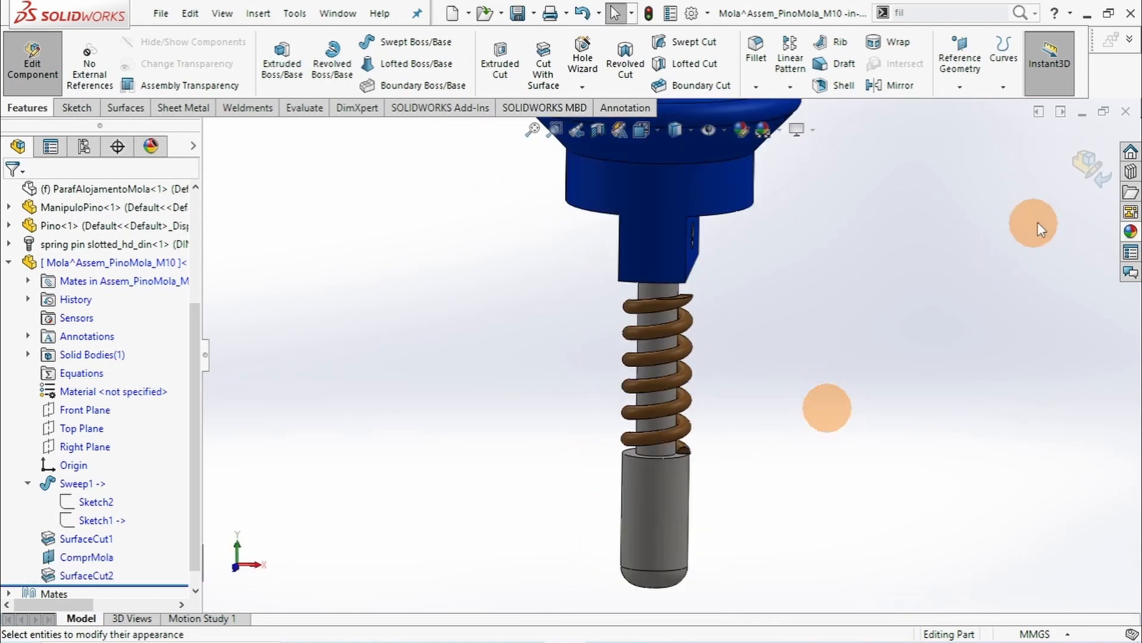
click(1082, 169)
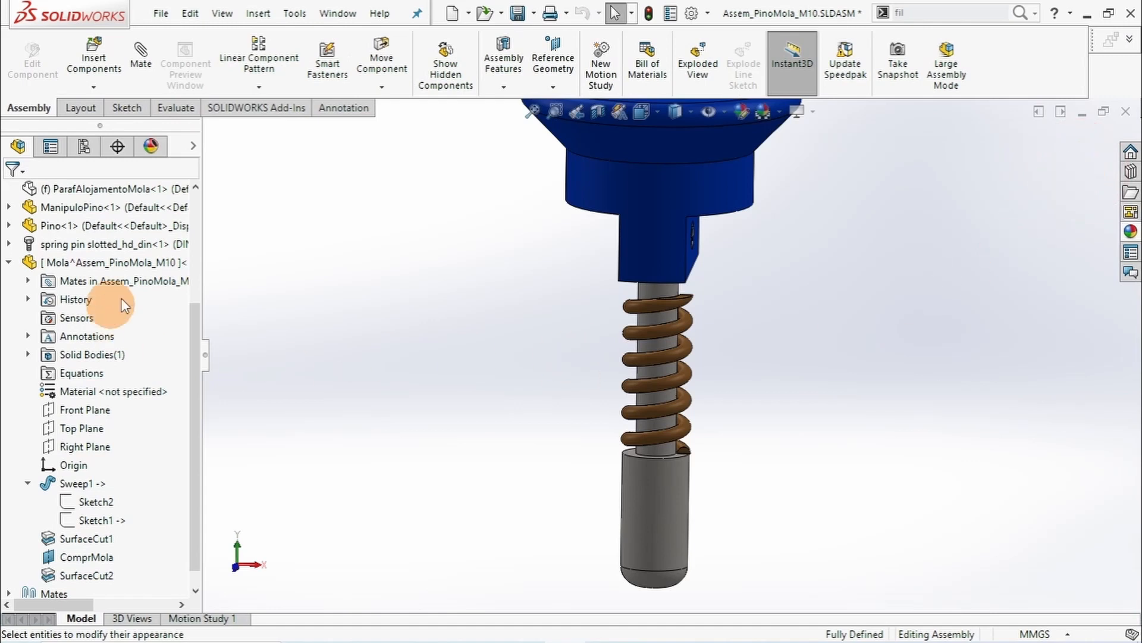
- Collapse the Mola part's feature tree and show the hidden threaded housing ParafAlojamentoMola again
click(9, 262)
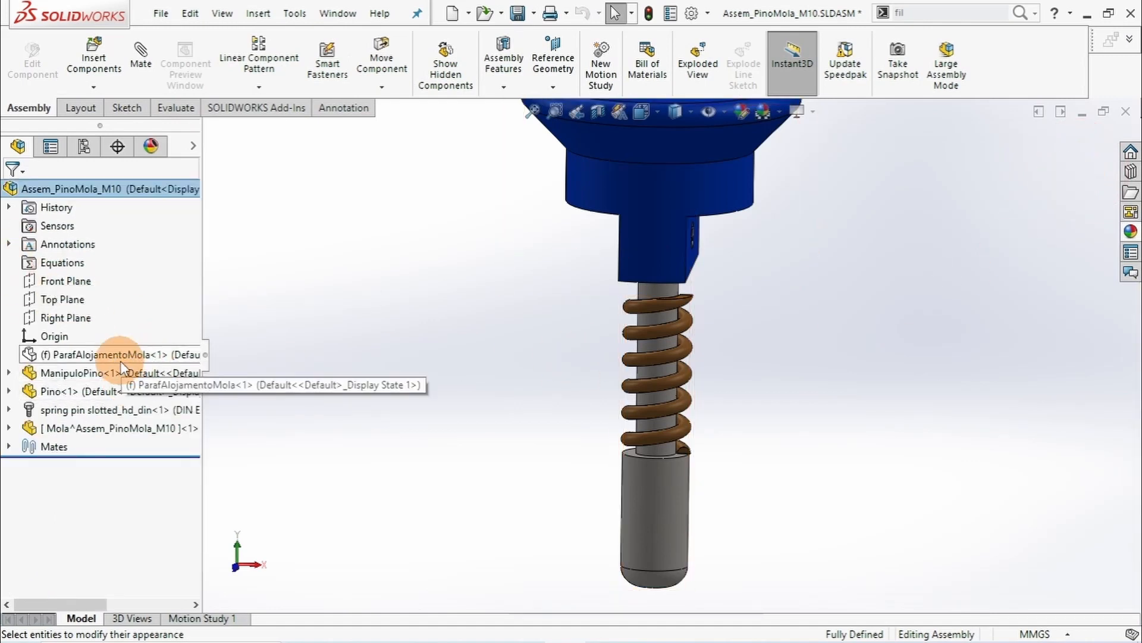
click(120, 357)
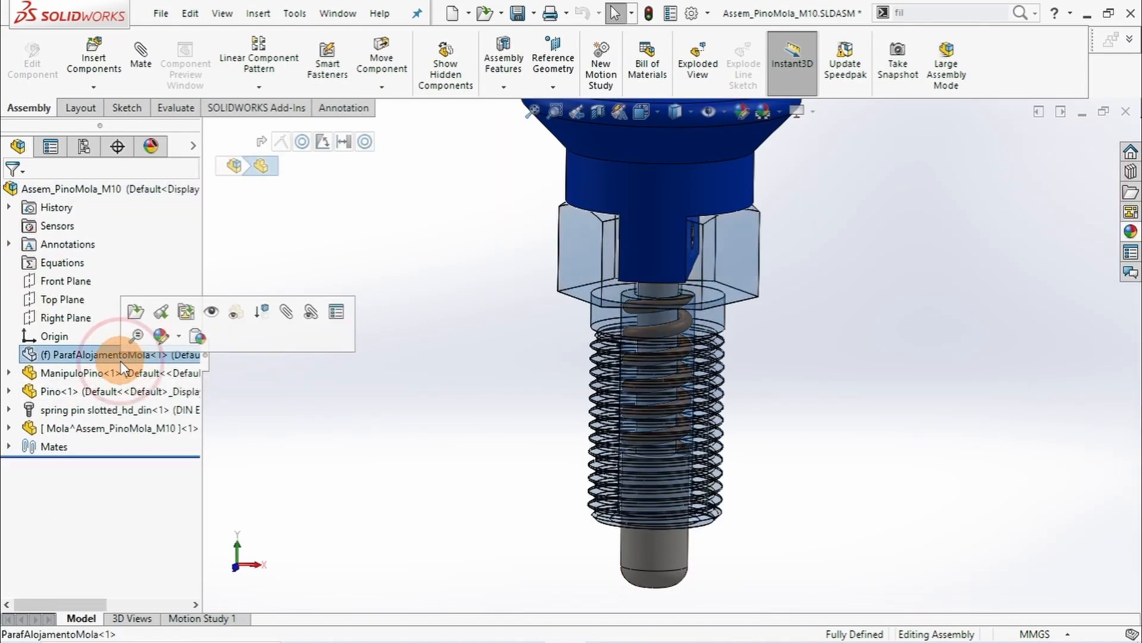
click(212, 313)
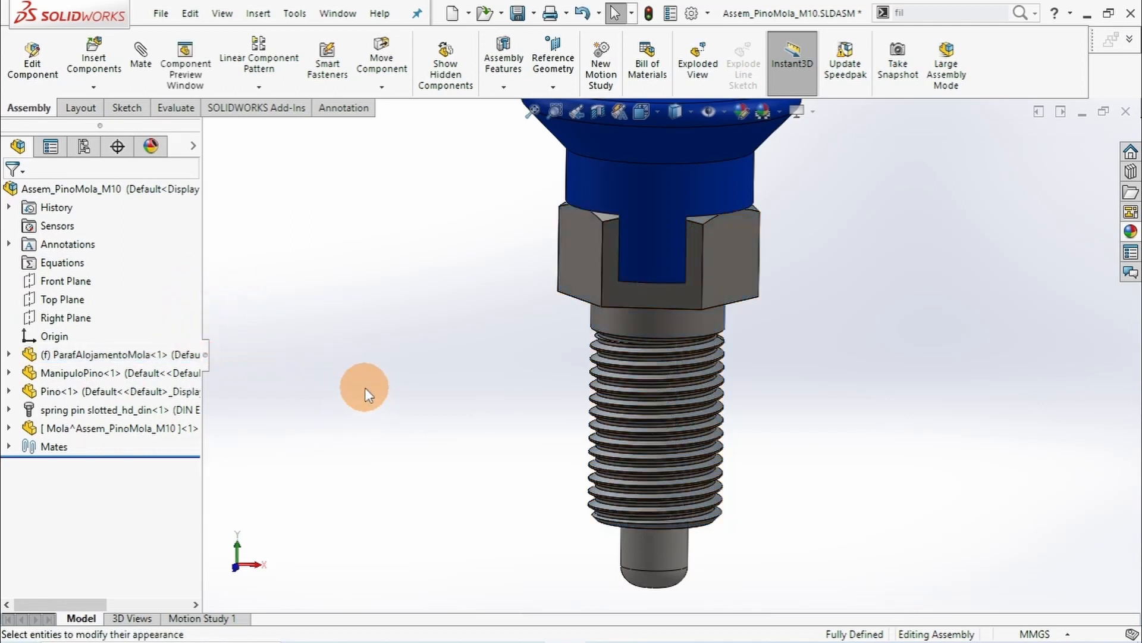
click(366, 385)
- Make the ParafAlojamentoMola housing transparent to look at the spring inside, and restore its opaque display
click(152, 357)
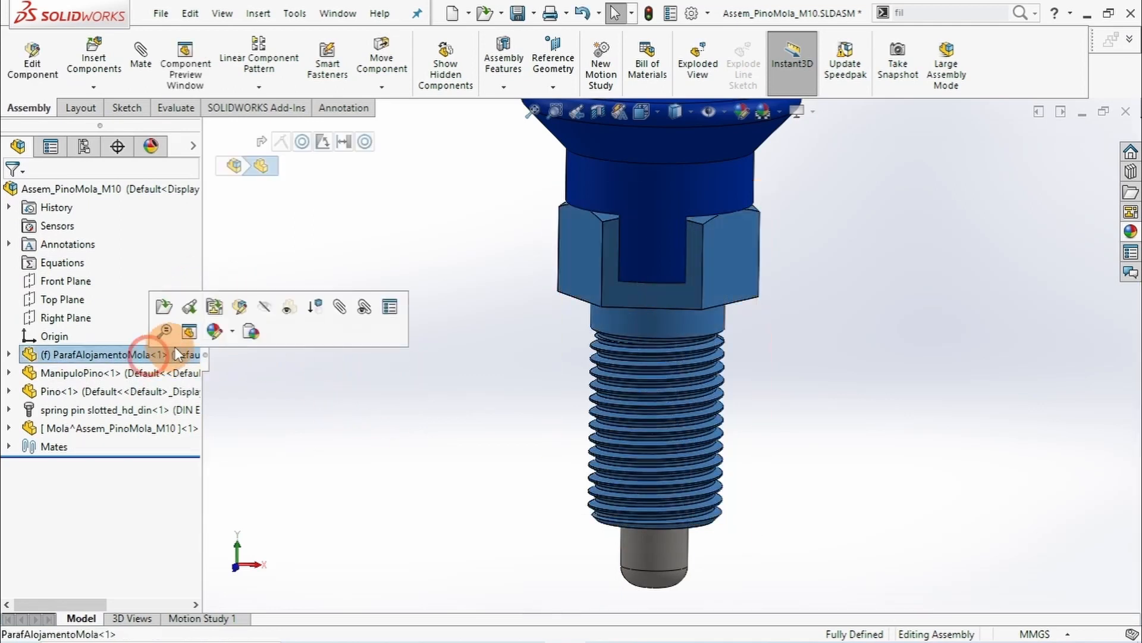
click(292, 307)
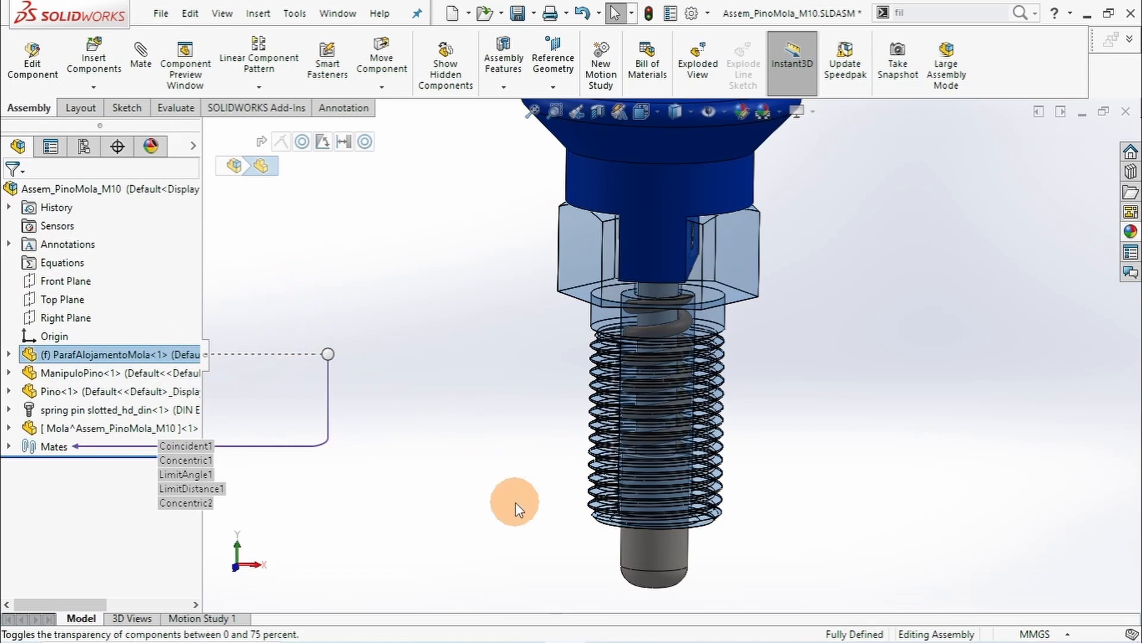
mouse_move(515, 502)
middle_down()
mouse_move(559, 439)
mouse_move(532, 496)
middle_up()
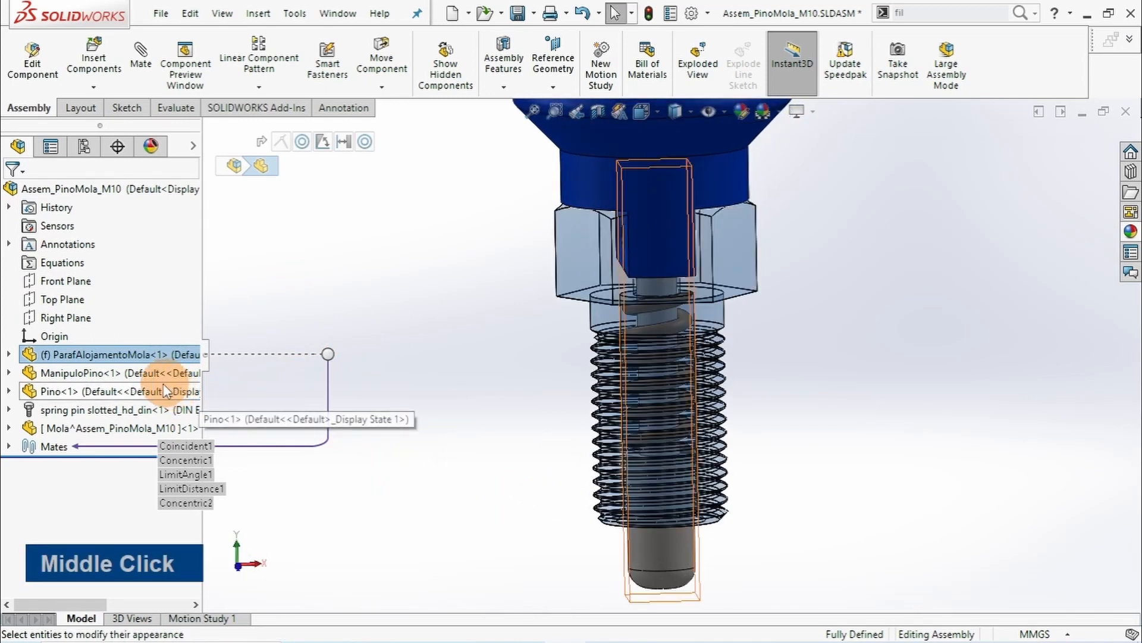
click(149, 356)
click(288, 307)
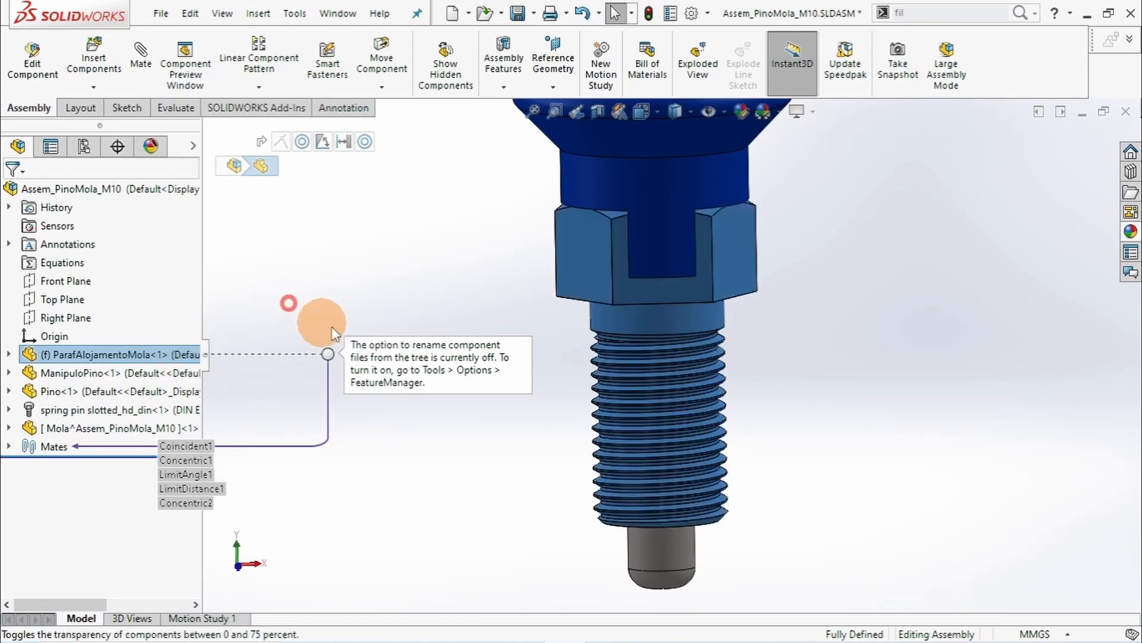
click(508, 494)
- Set the isometric view and save the assembly, keeping the virtual Mola component internally inside the assembly file
key(ctrl+7)
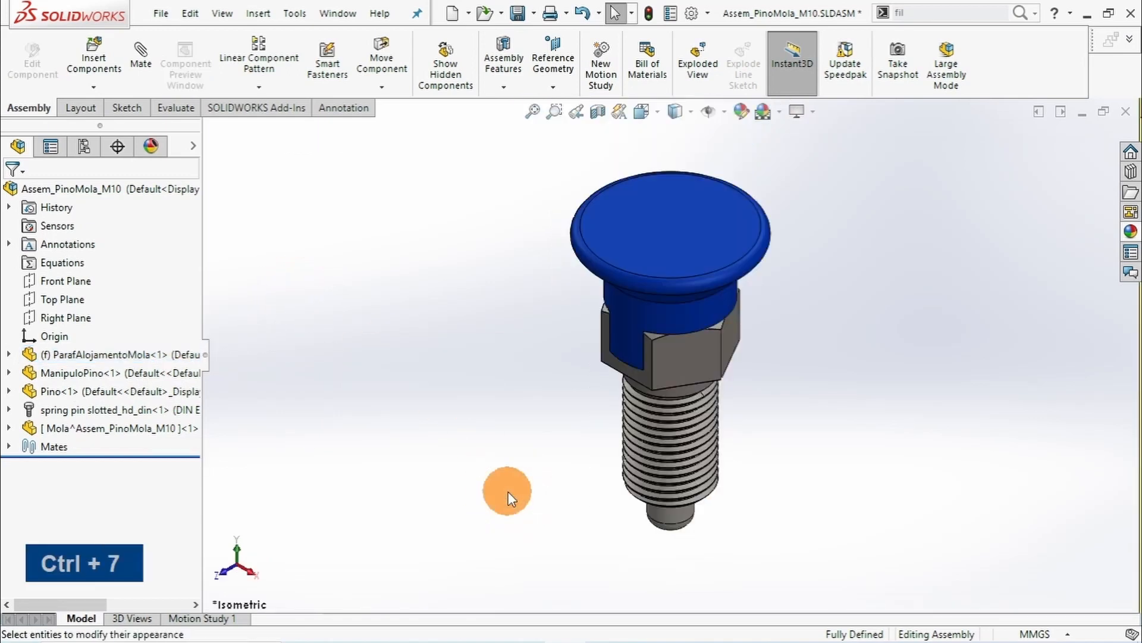
key(ctrl+s)
key(Return)
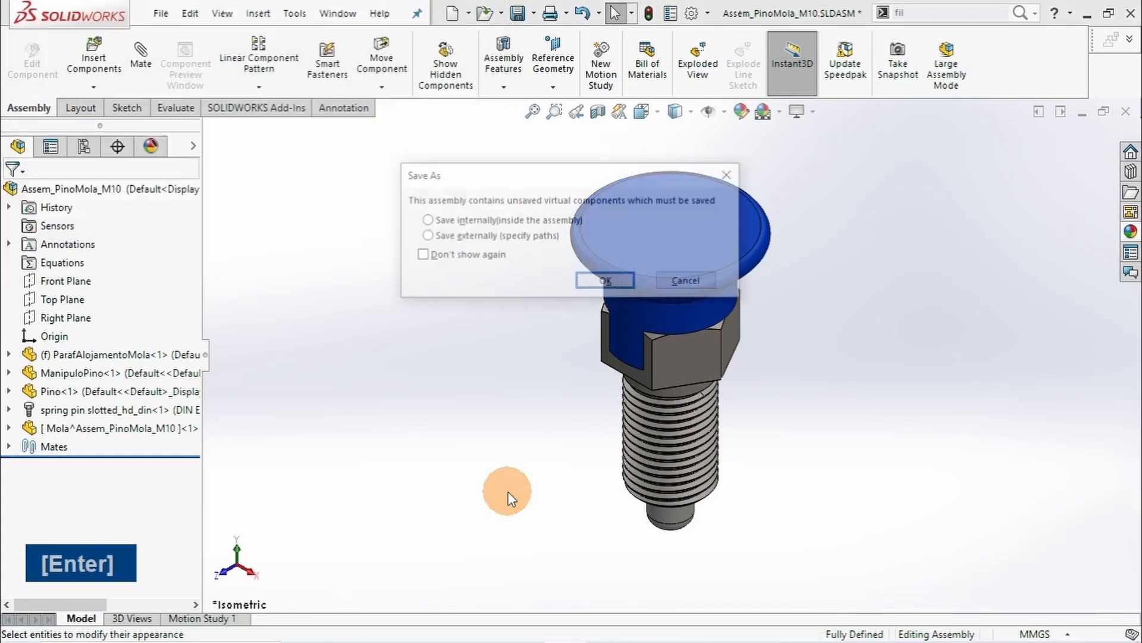
key(Return)
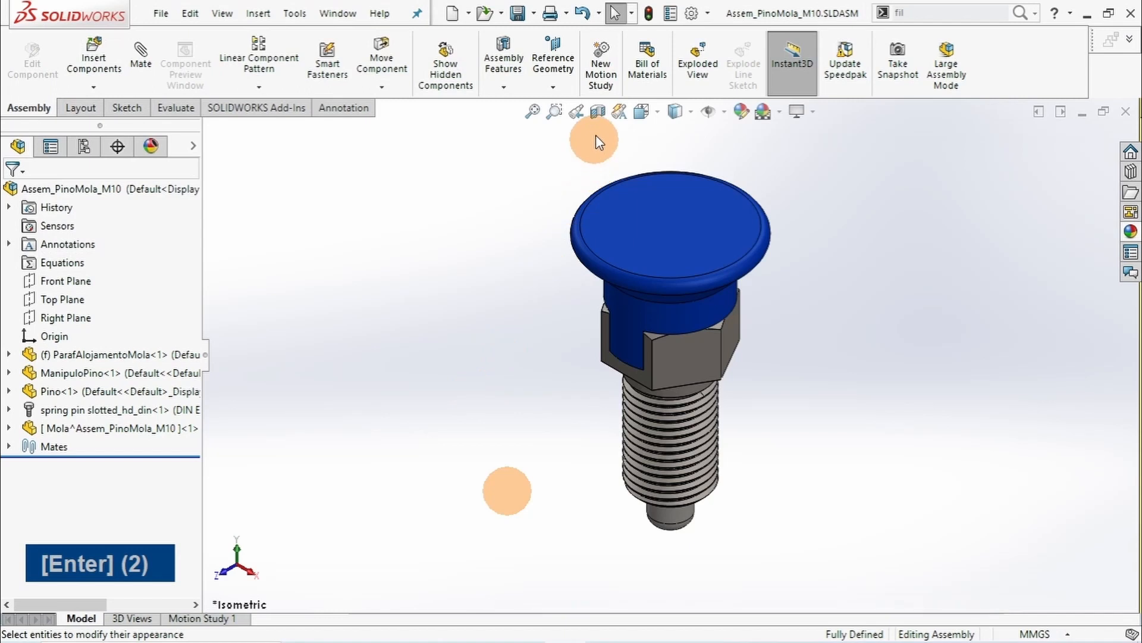
- Section the assembly along the Front Plane with no offset, and show it in the front view
click(598, 112)
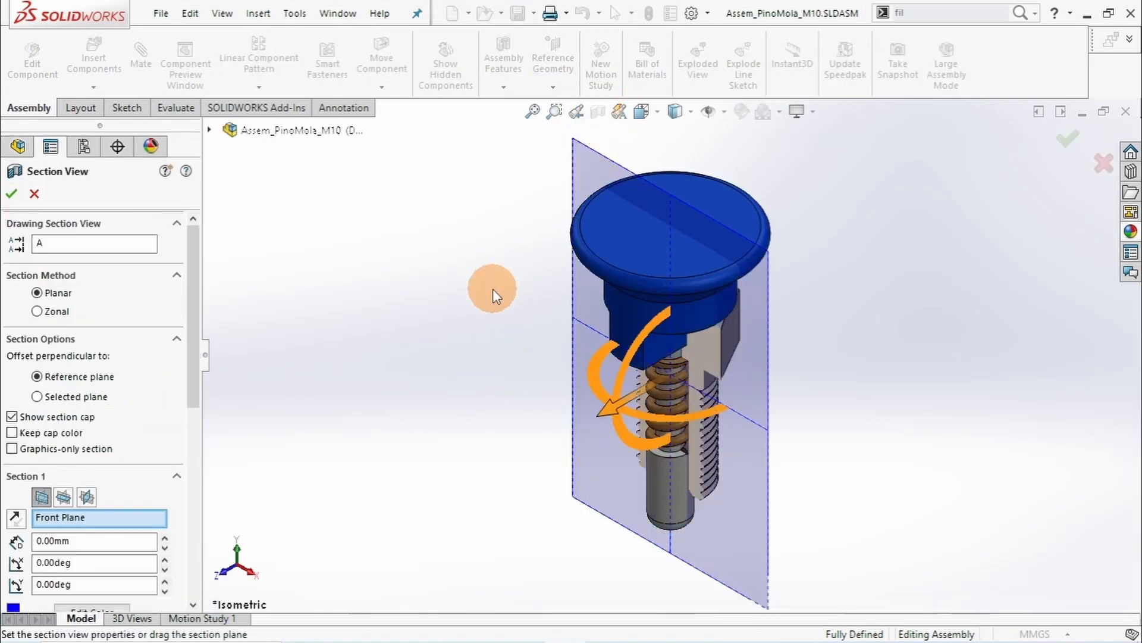
click(12, 193)
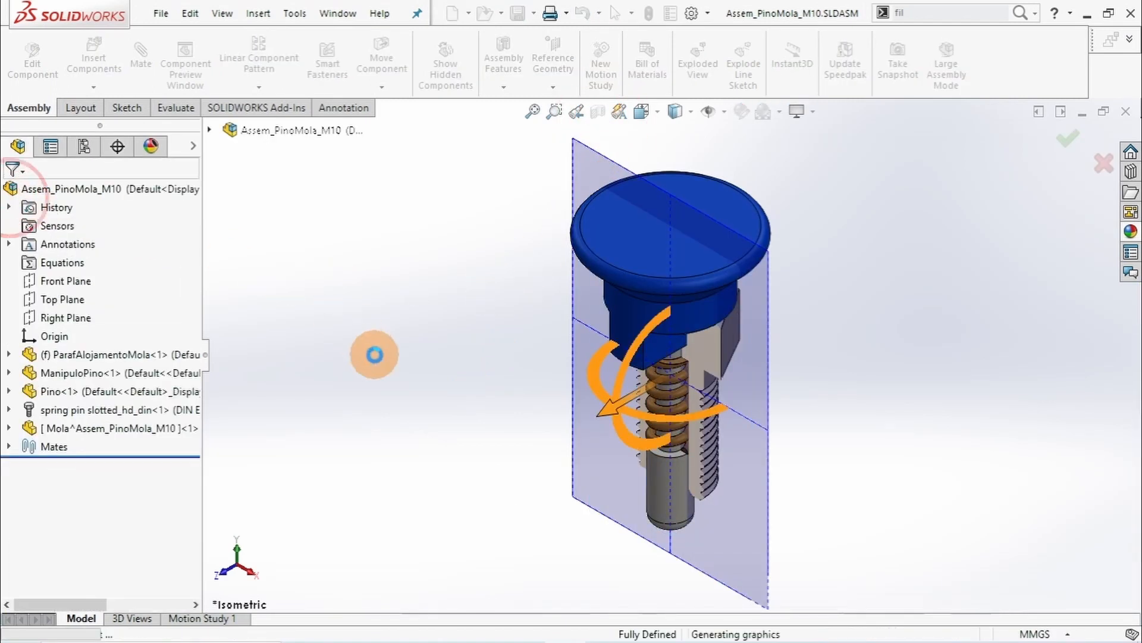
key(ctrl+1)
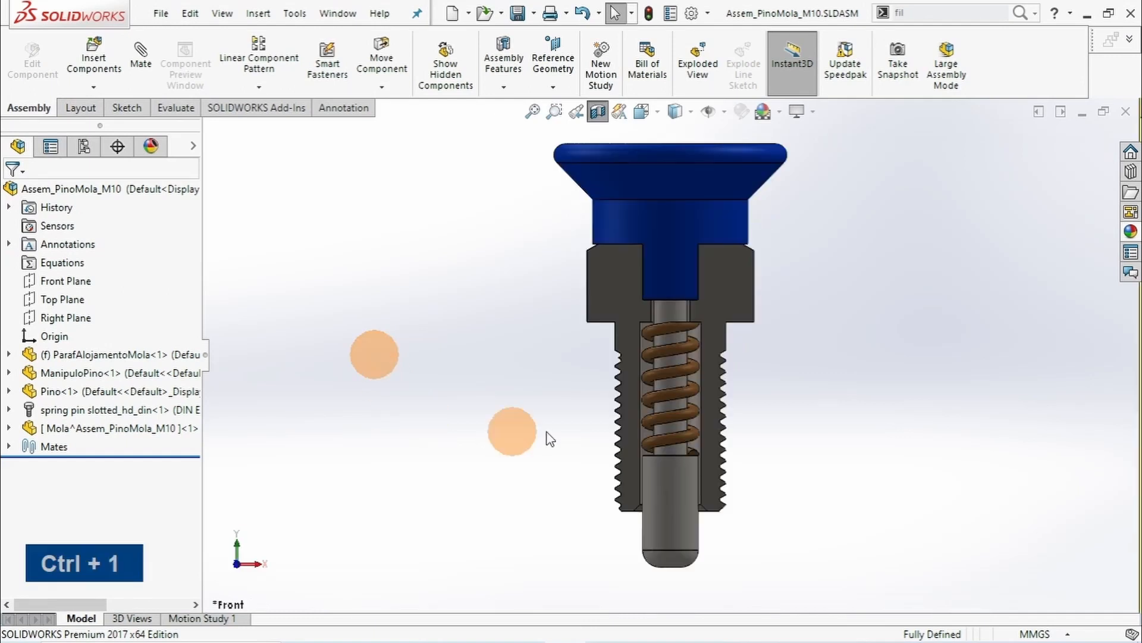
- Pull the pin up into the threaded housing and rebuild the assembly, checking how the spring coils compress
drag(655, 449, 666, 401)
click(839, 497)
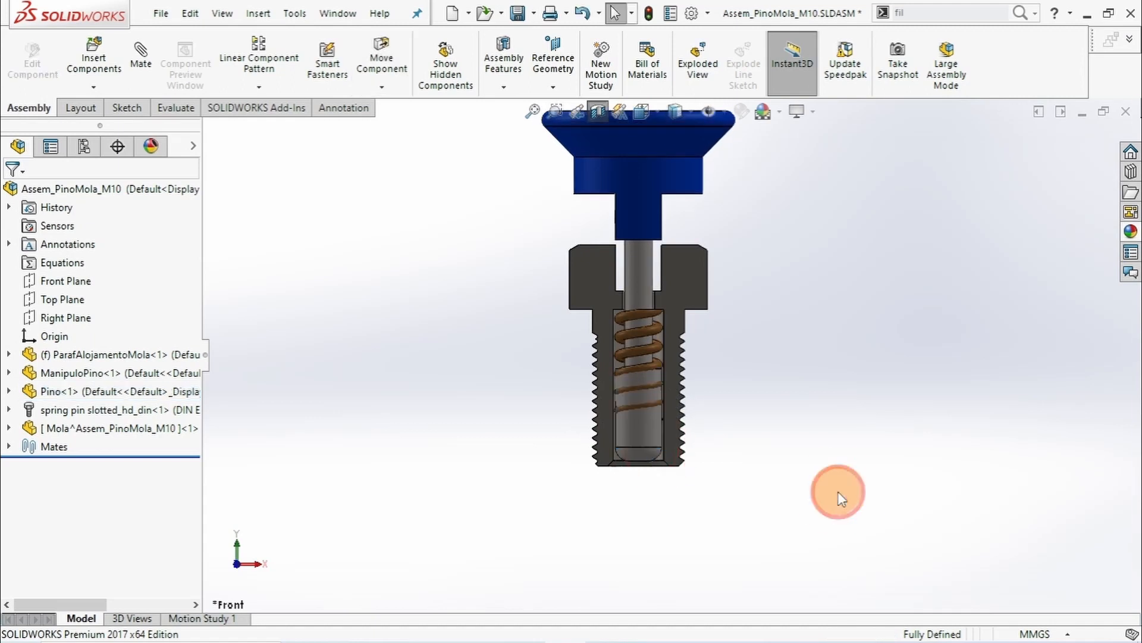
key(ctrl+b)
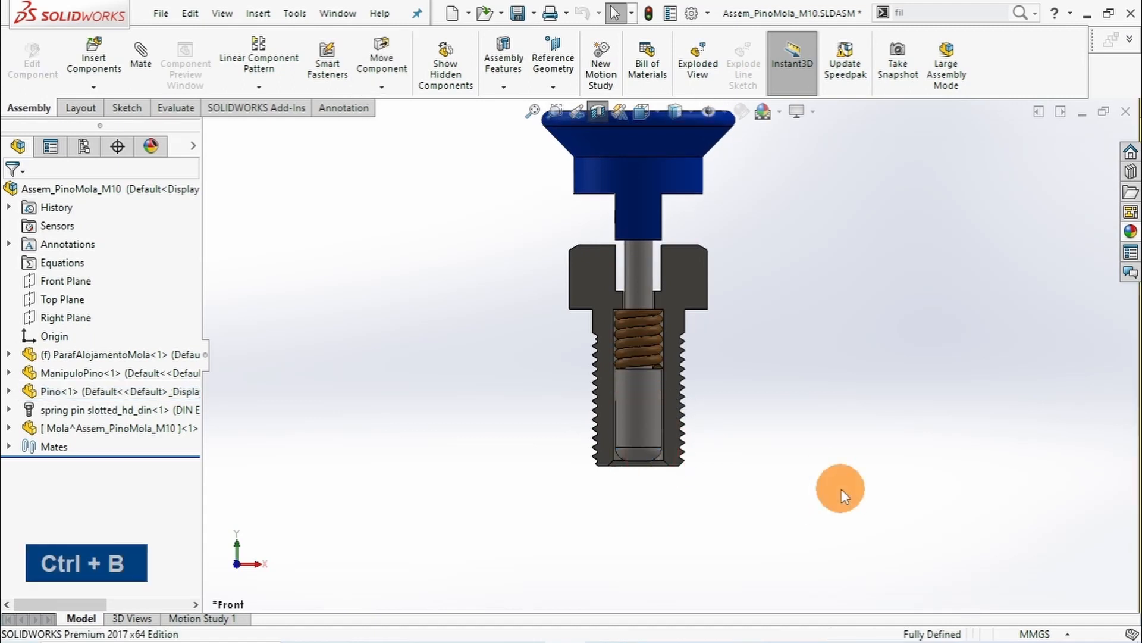
scroll(658, 335, down, 5)
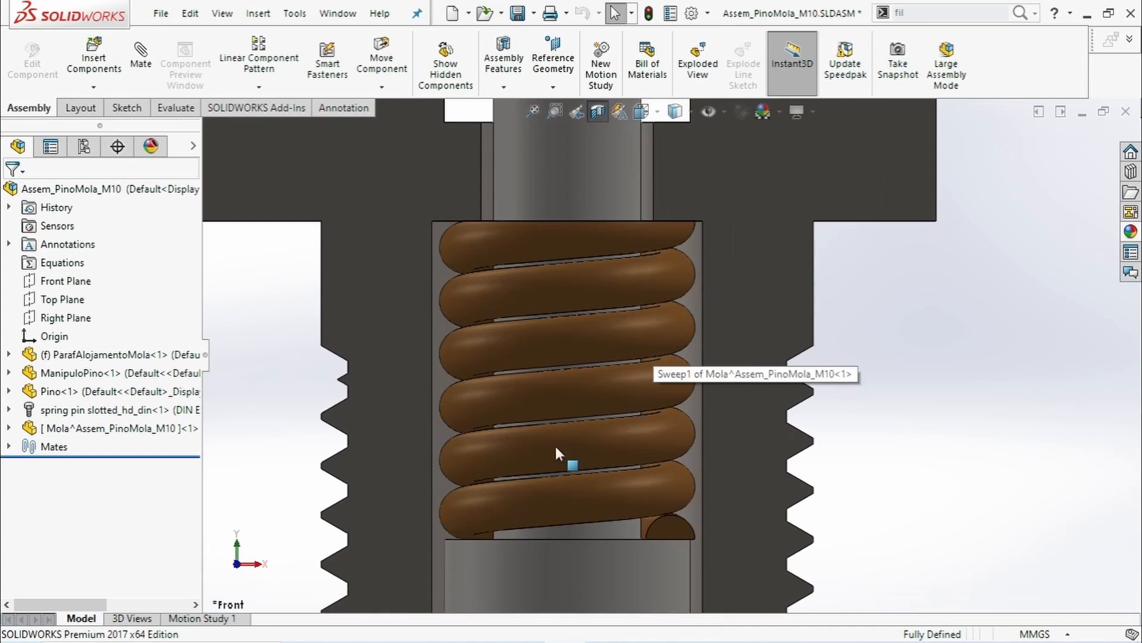
scroll(556, 448, up, 5)
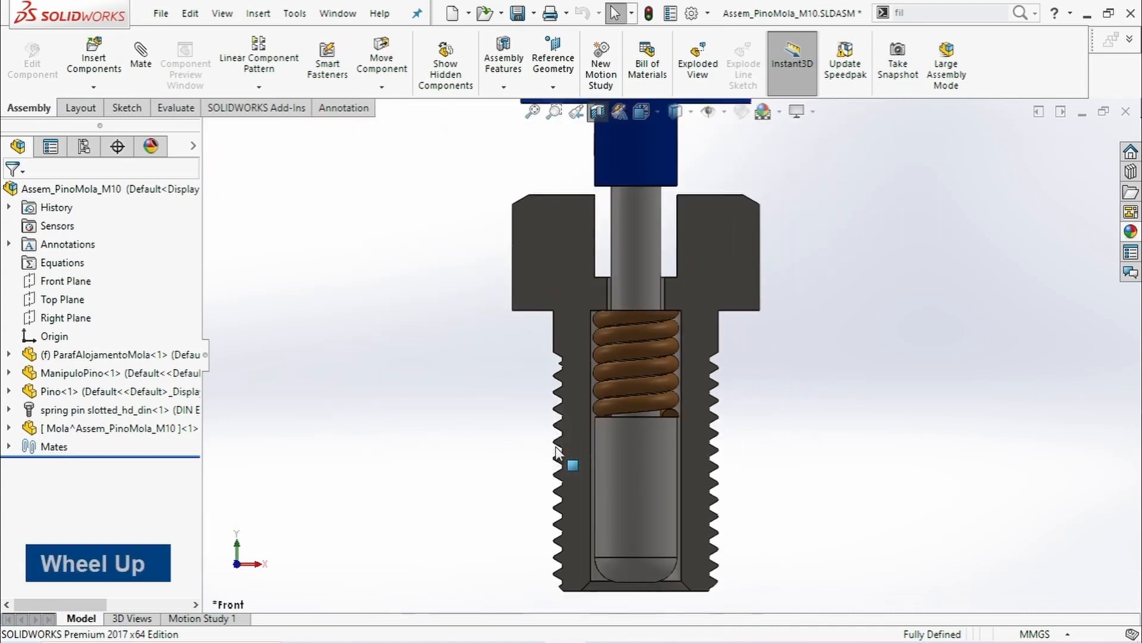
click(645, 498)
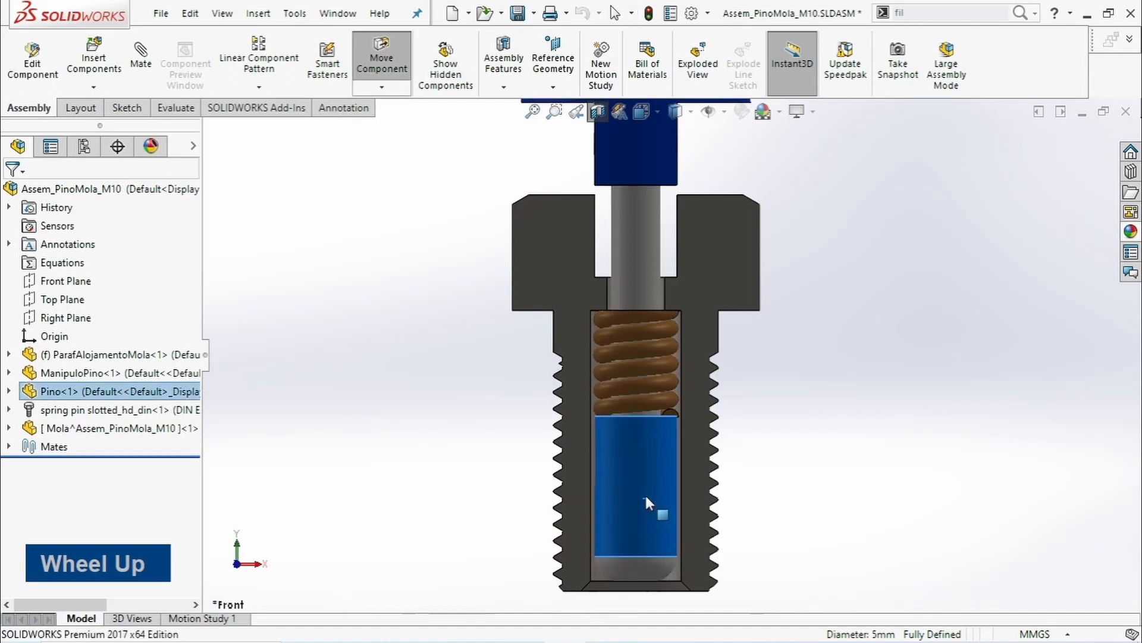
click(907, 453)
key(ctrl+b)
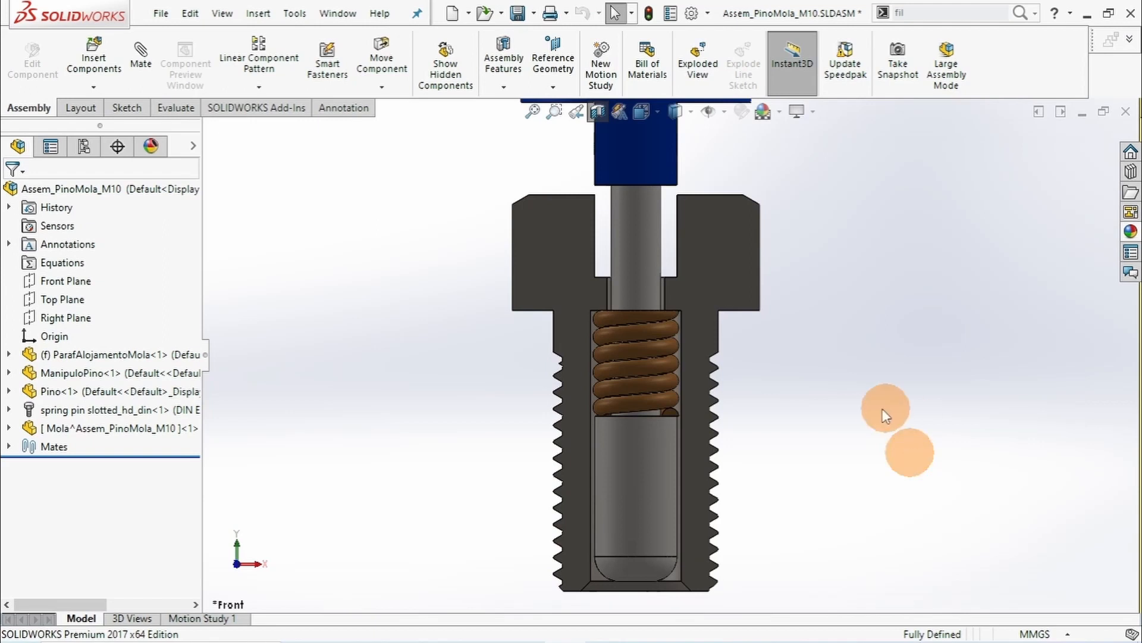
- Lower the pin back to its extended position, rebuild the assembly to update the spring, and fit the model in view
scroll(791, 430, up, 3)
middle_drag(791, 431, 656, 449)
click(653, 458)
scroll(708, 417, down, 2)
click(774, 422)
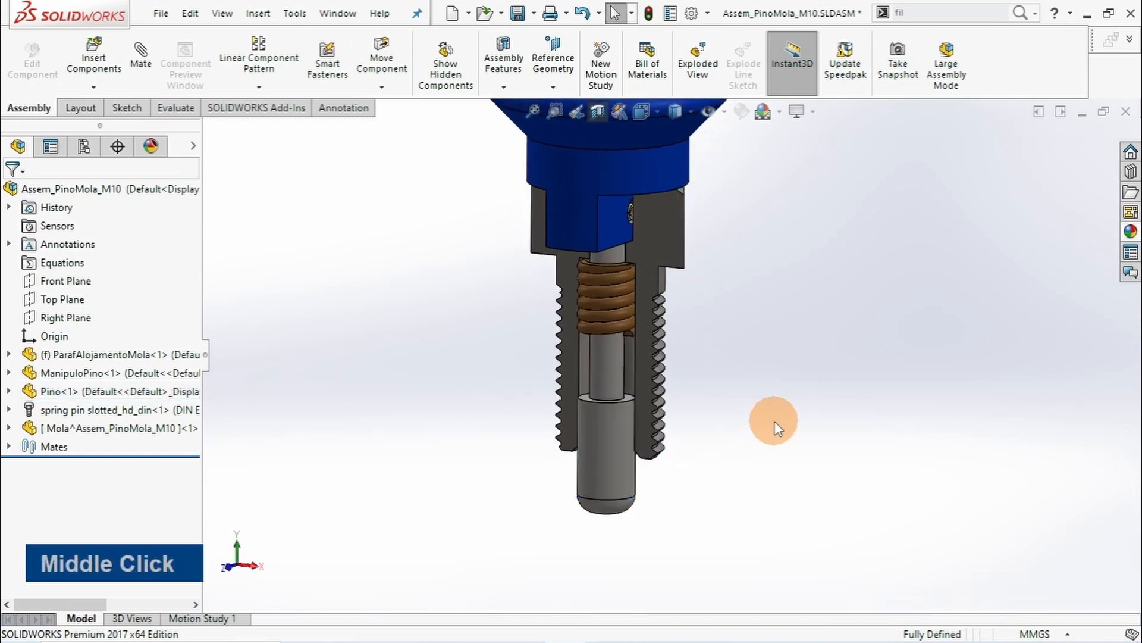
key(ctrl+b)
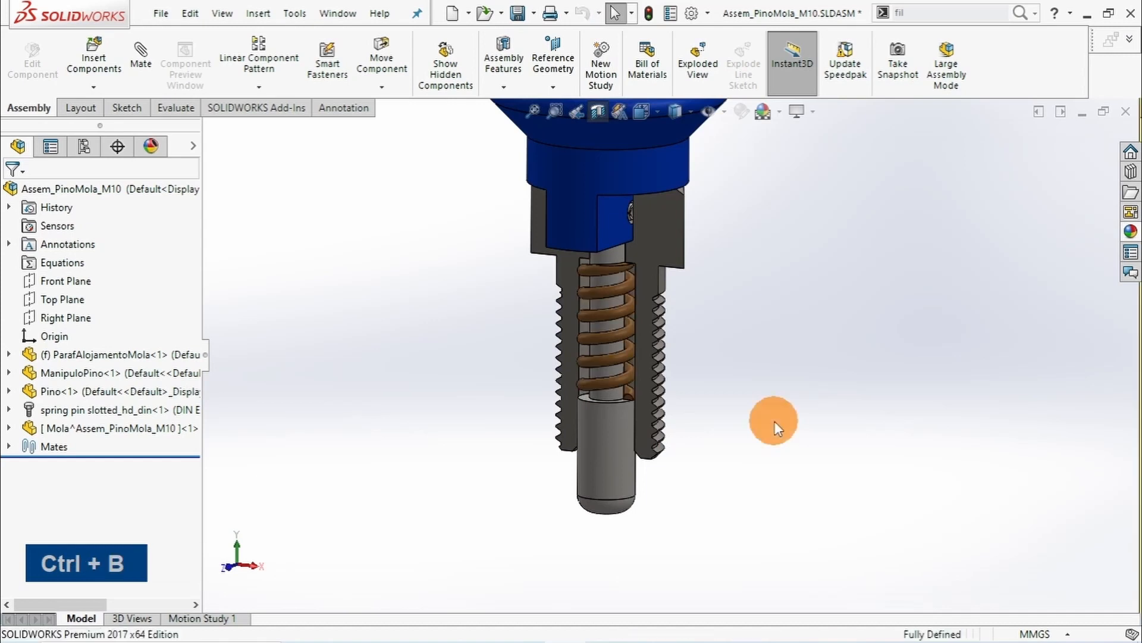
key(f)
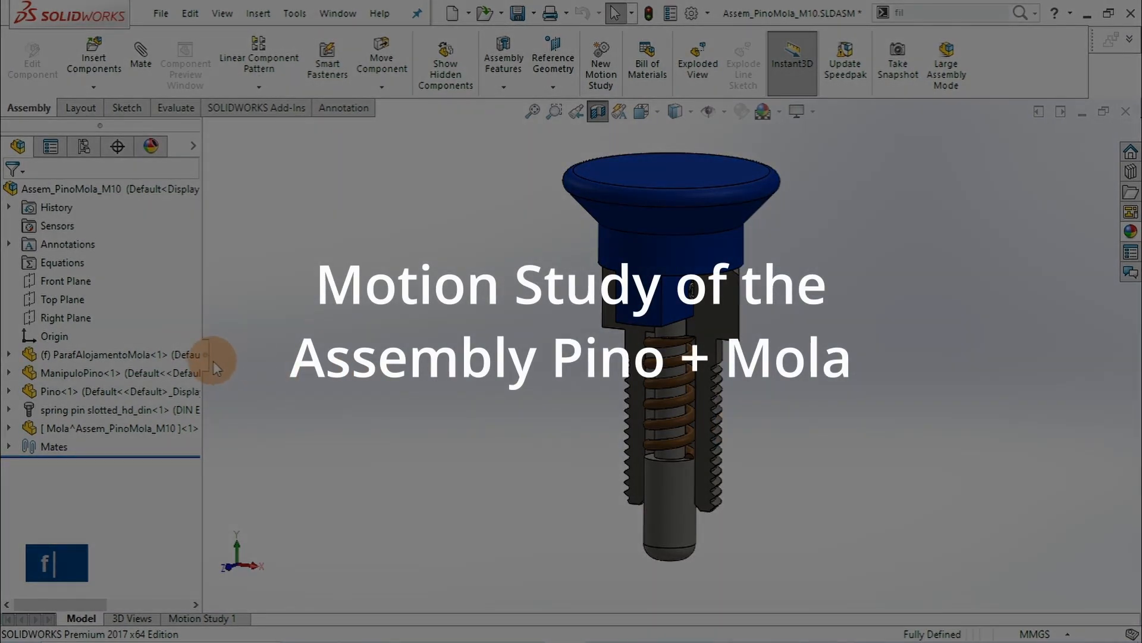
- Open Motion Study 1 with the assembly in front view, and disable playback of view keys
click(208, 355)
key(ctrl+1)
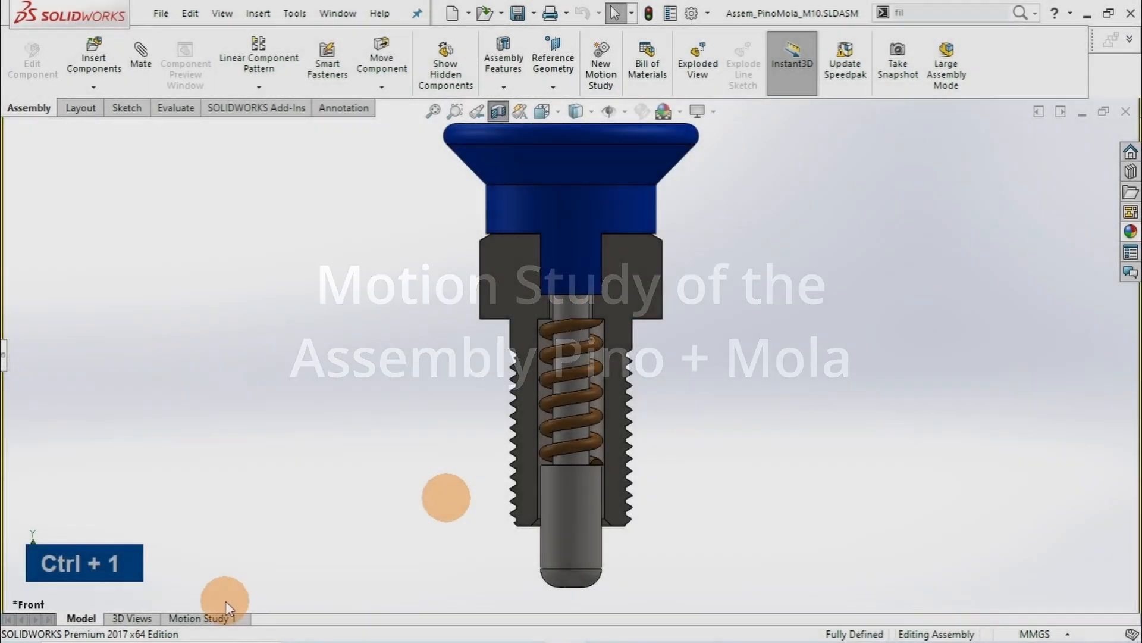
click(209, 620)
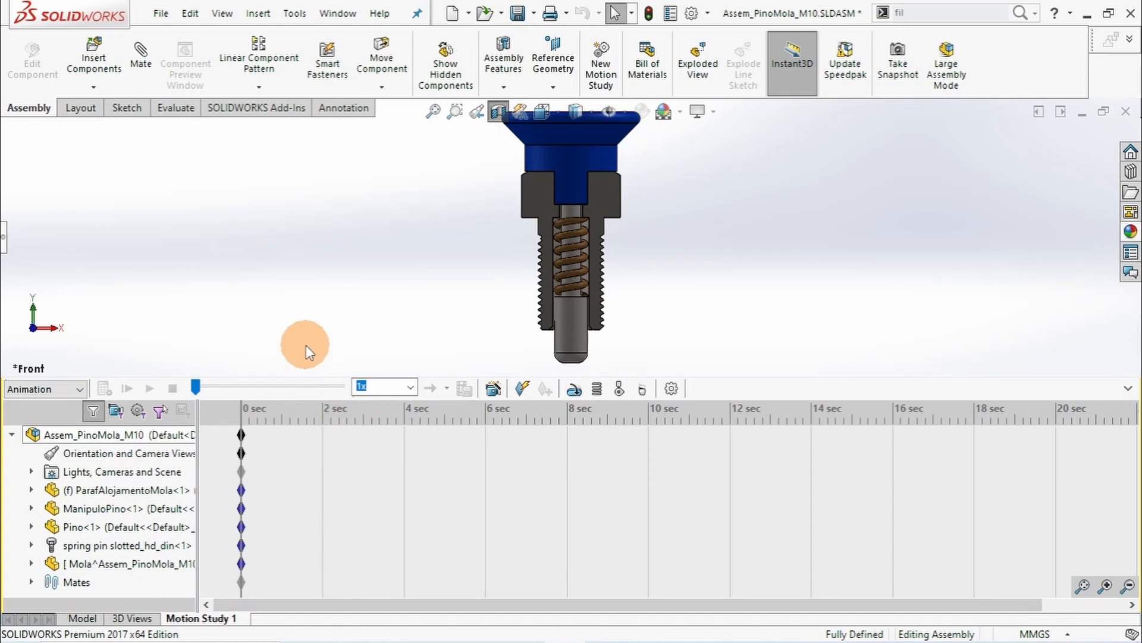
right_click(95, 454)
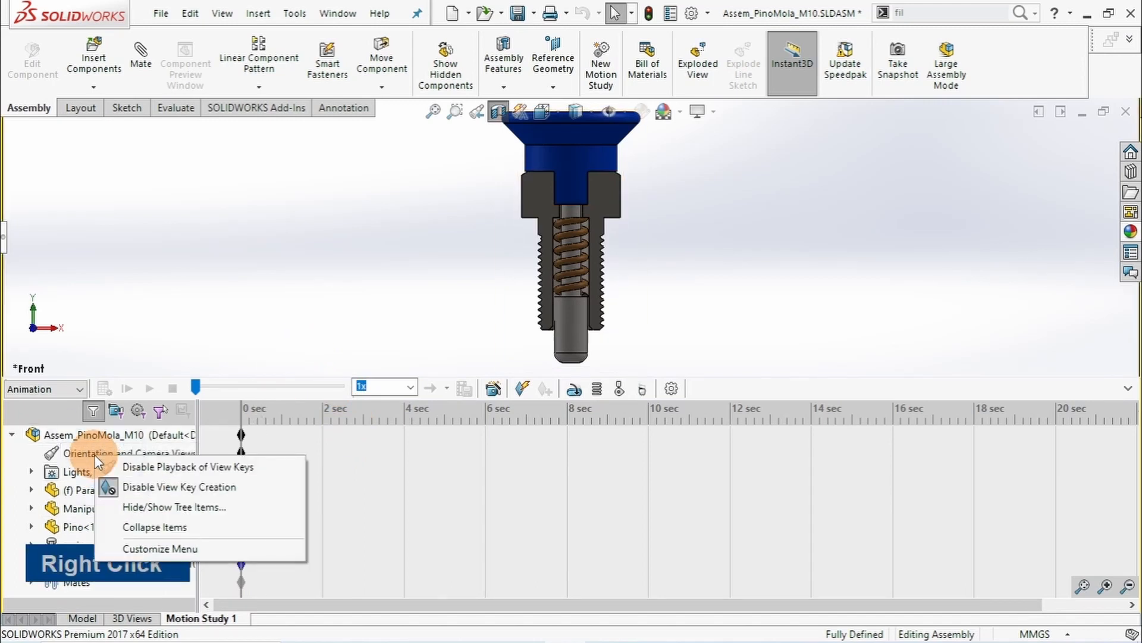
click(142, 468)
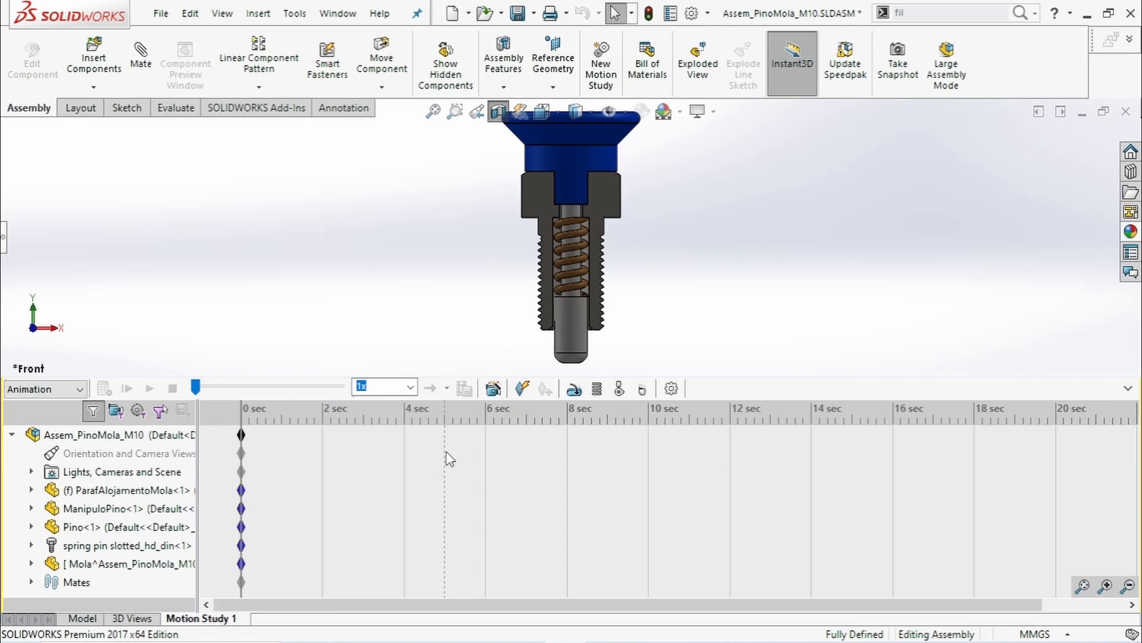
- Place the time bar at 5 seconds and expand ManipuloPino's mates down to the Distance parameter of LimitDistance1
click(445, 492)
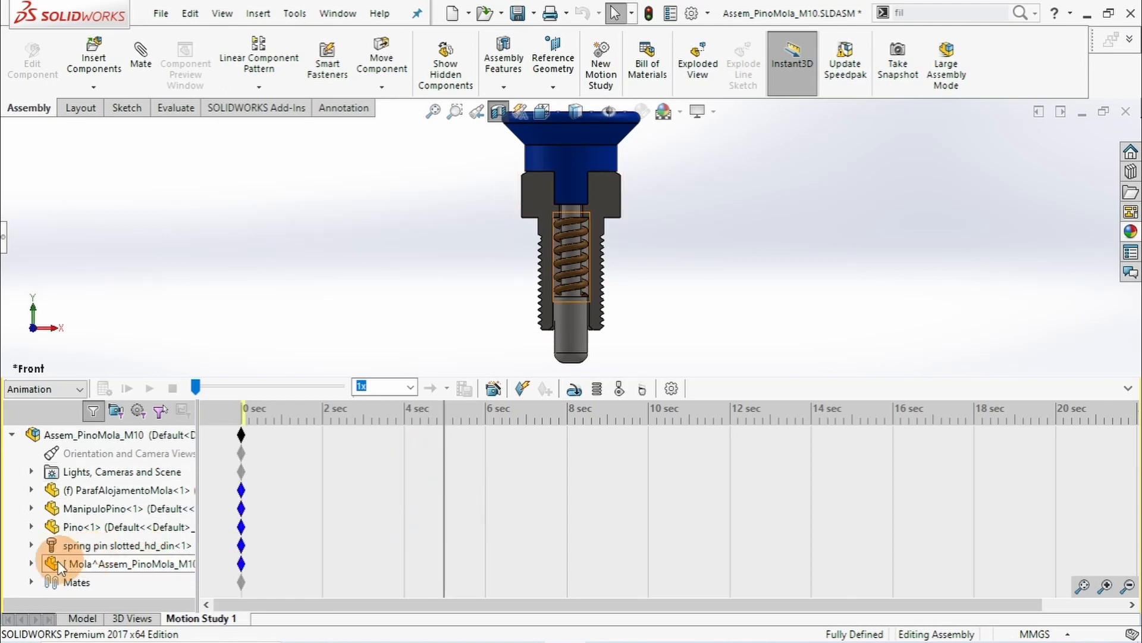
click(30, 508)
scroll(113, 545, down, 1)
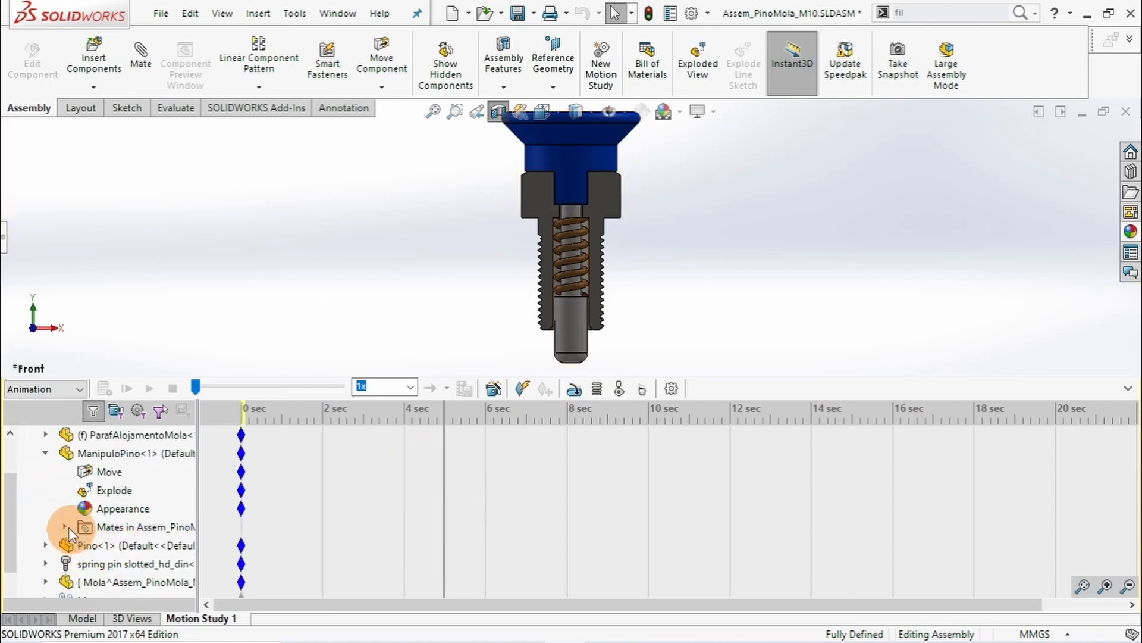
click(64, 527)
click(140, 524)
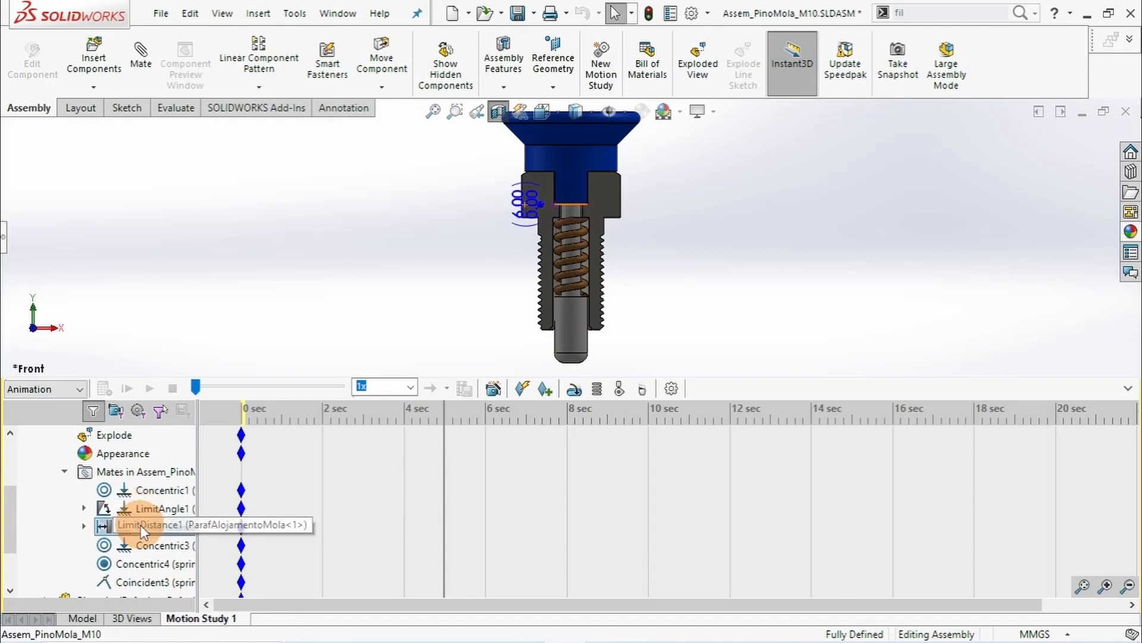
double_click(140, 525)
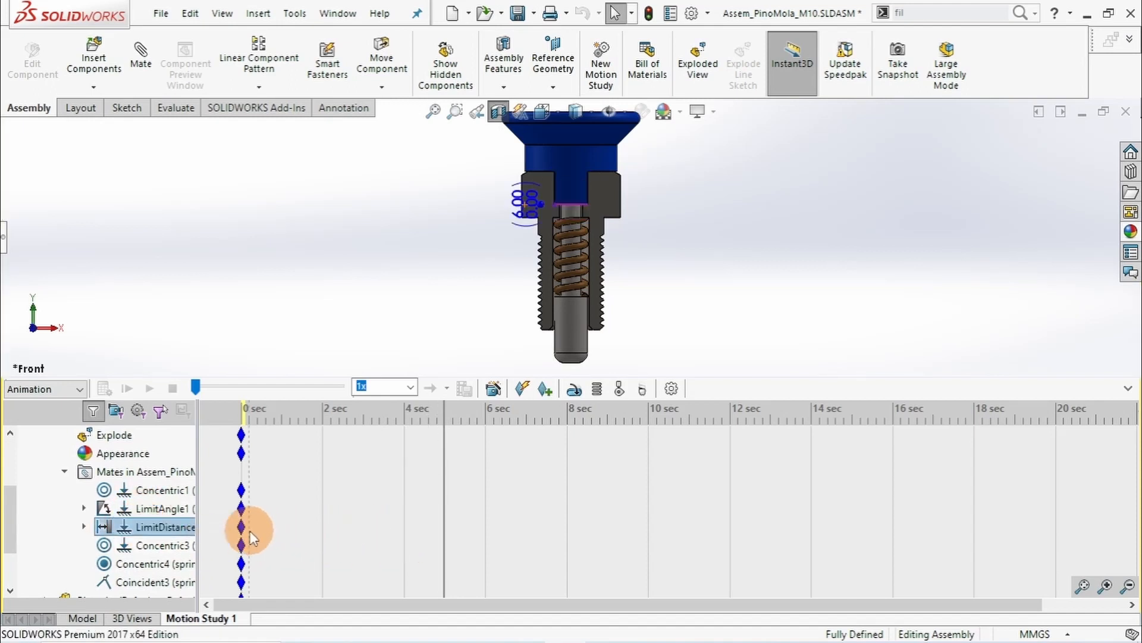
click(83, 526)
click(166, 546)
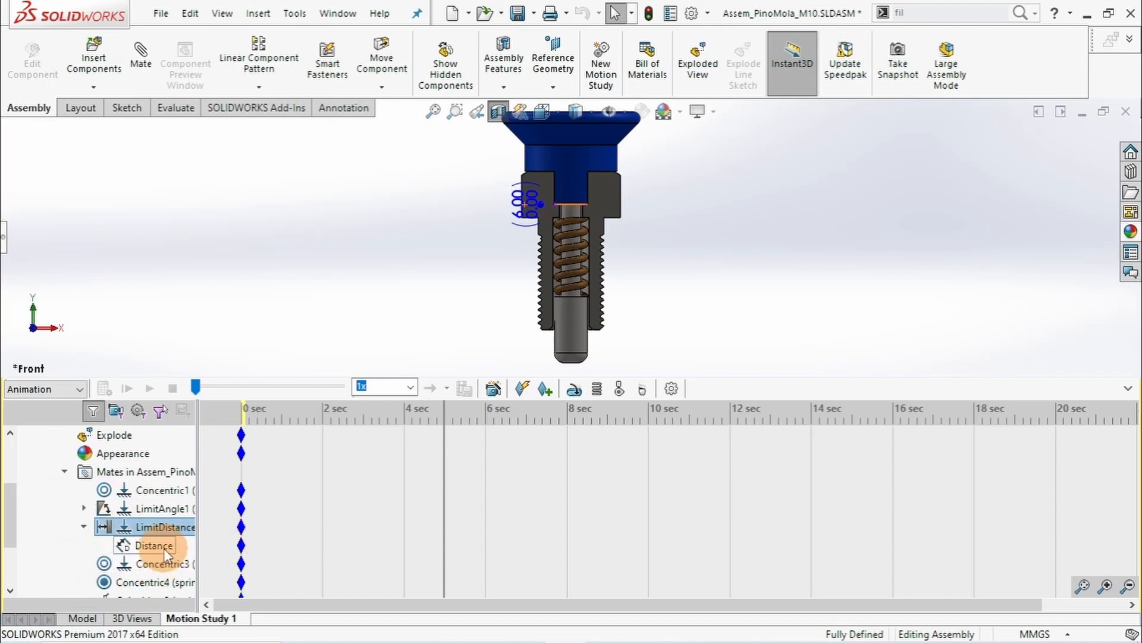
- Copy the Distance key of the LimitDistance1 mate from 0 seconds to 5 seconds on the timeline
click(242, 528)
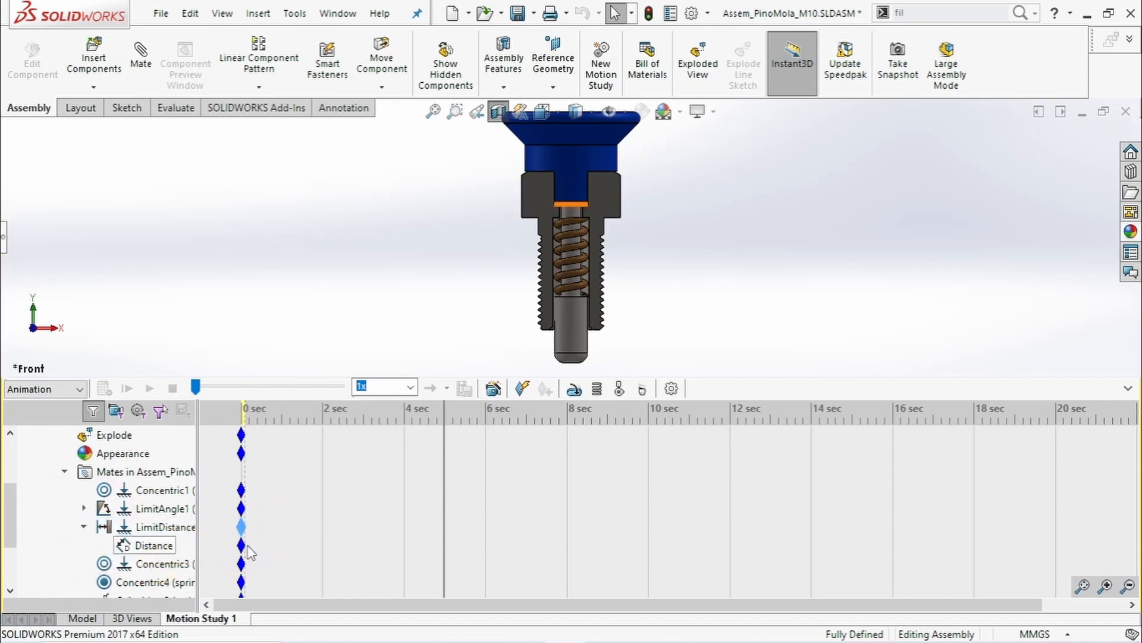
click(247, 545)
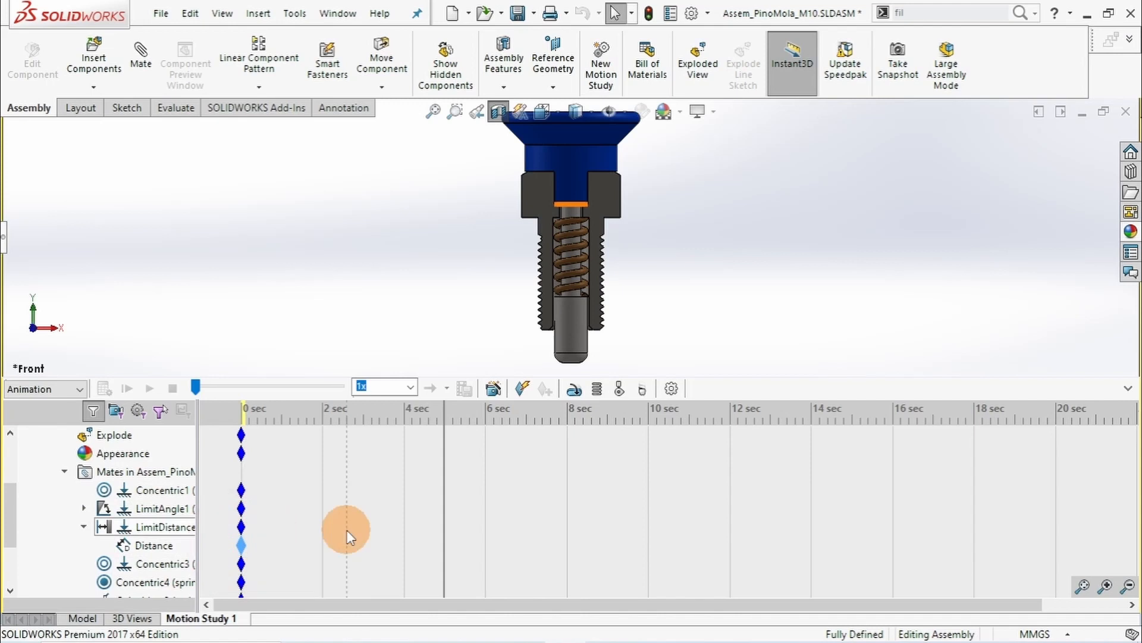
key(ctrl+c)
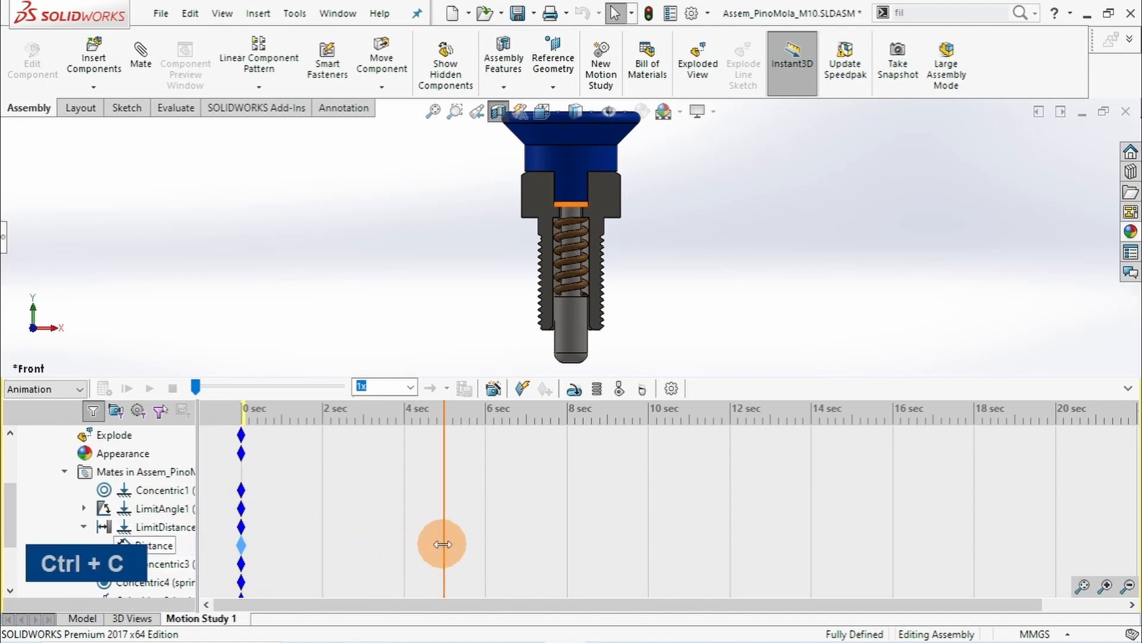
click(442, 545)
key(ctrl+v)
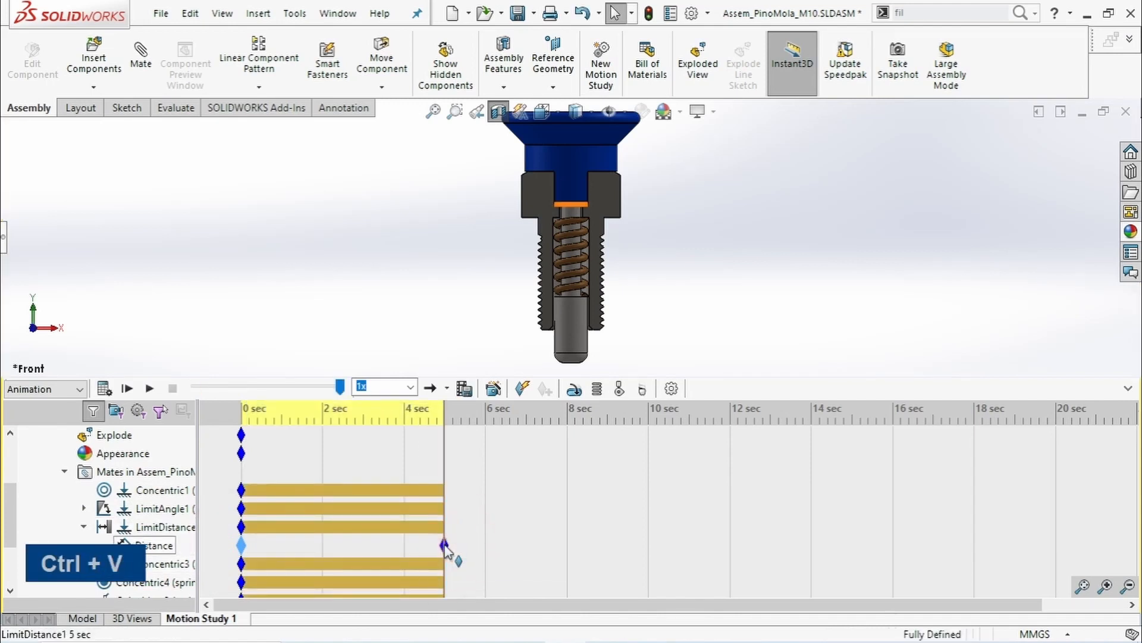
- Copy the Distance key of LimitDistance1 from 5 seconds to 10 seconds on the timeline
click(422, 565)
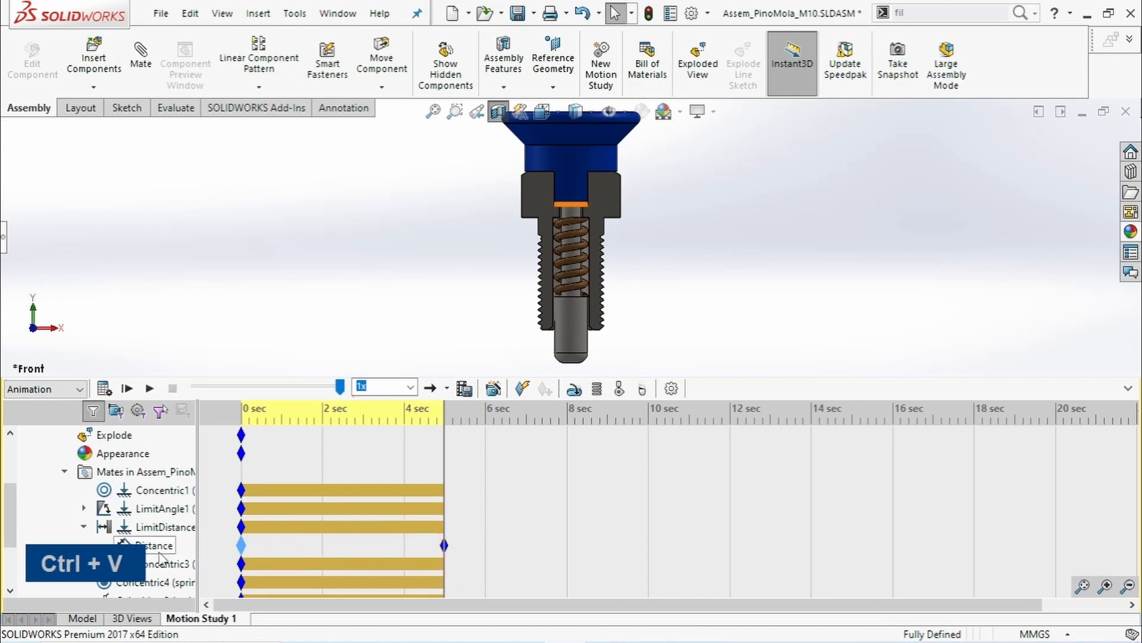
click(153, 546)
click(443, 545)
drag(444, 550, 445, 550)
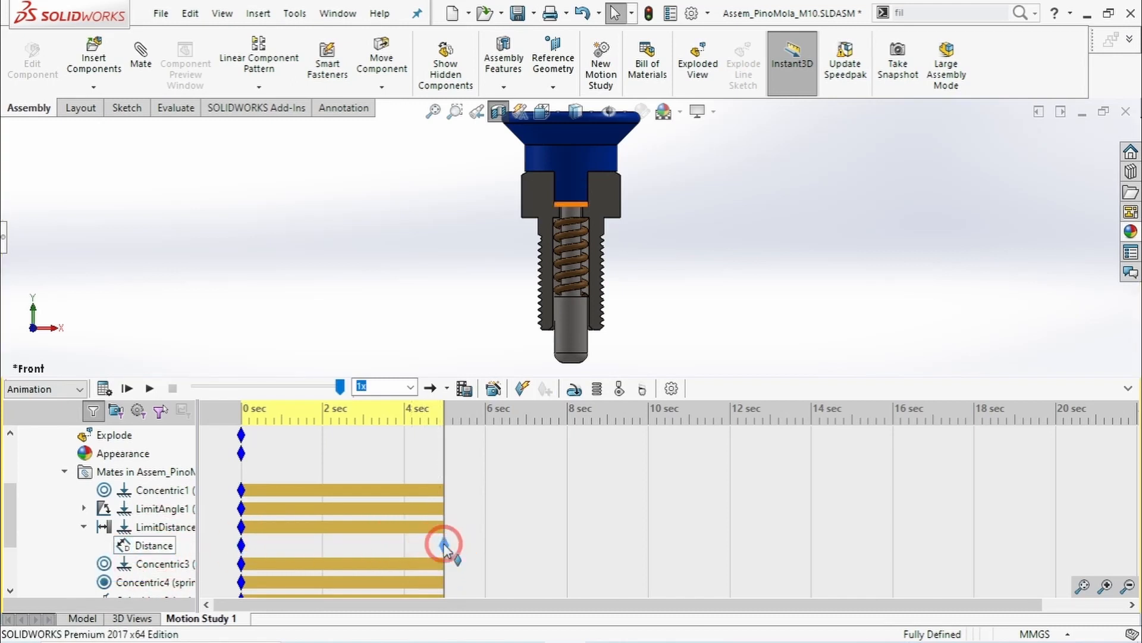
key(ctrl+c)
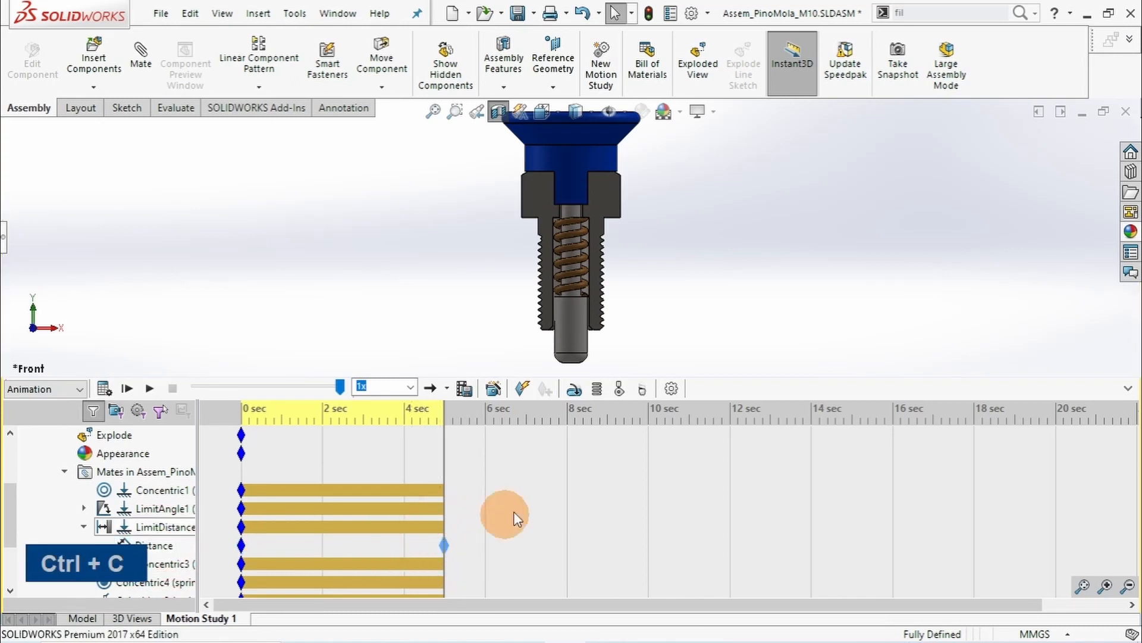
click(593, 512)
click(649, 539)
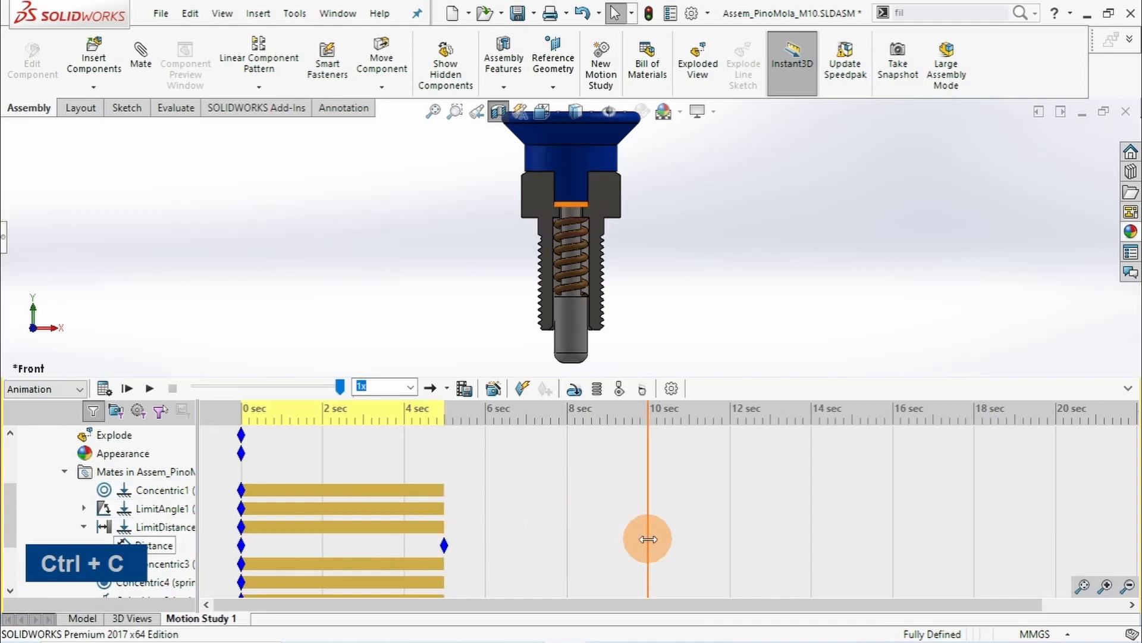
key(ctrl+v)
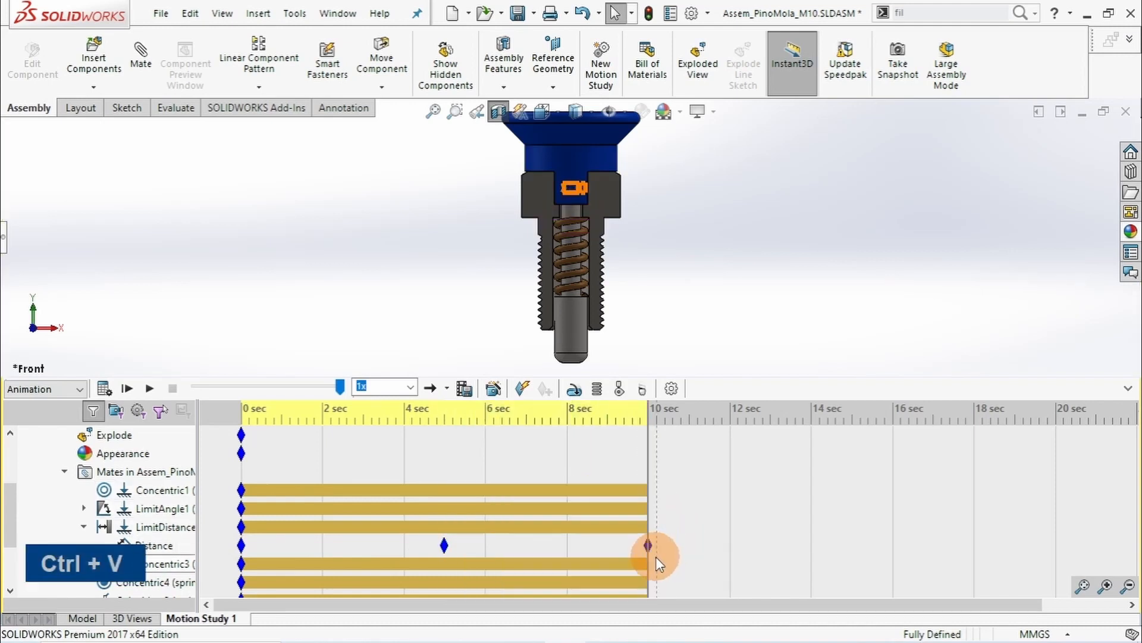
- With the time bar at 5 seconds, raise the pin to its retracted position and replace the LimitDistance1 Distance key with that position
click(448, 544)
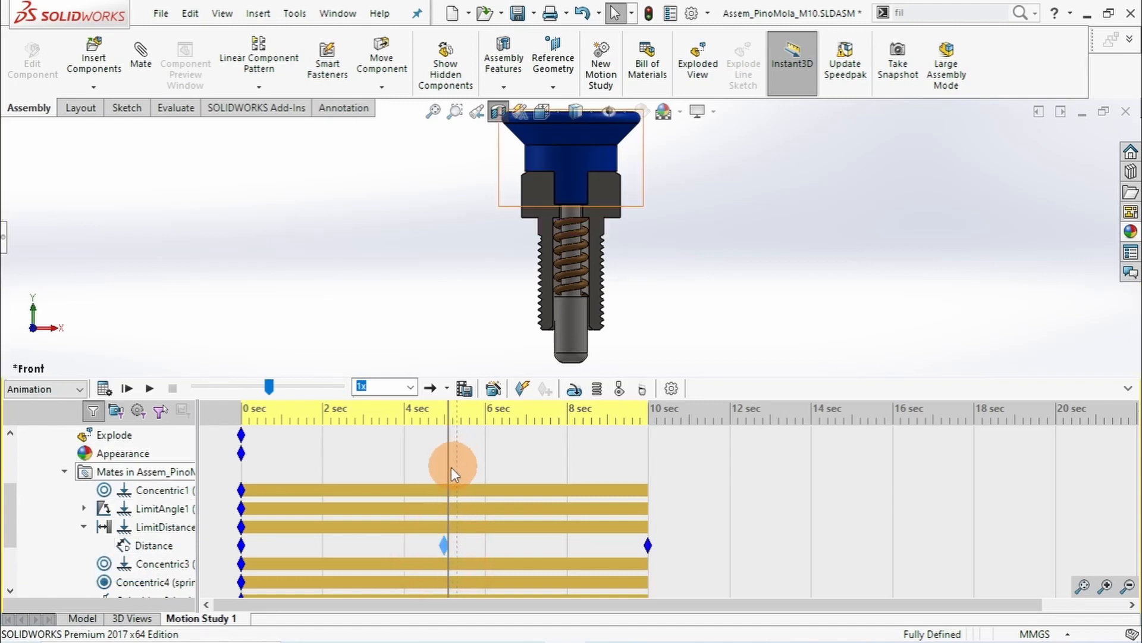
drag(450, 466, 445, 466)
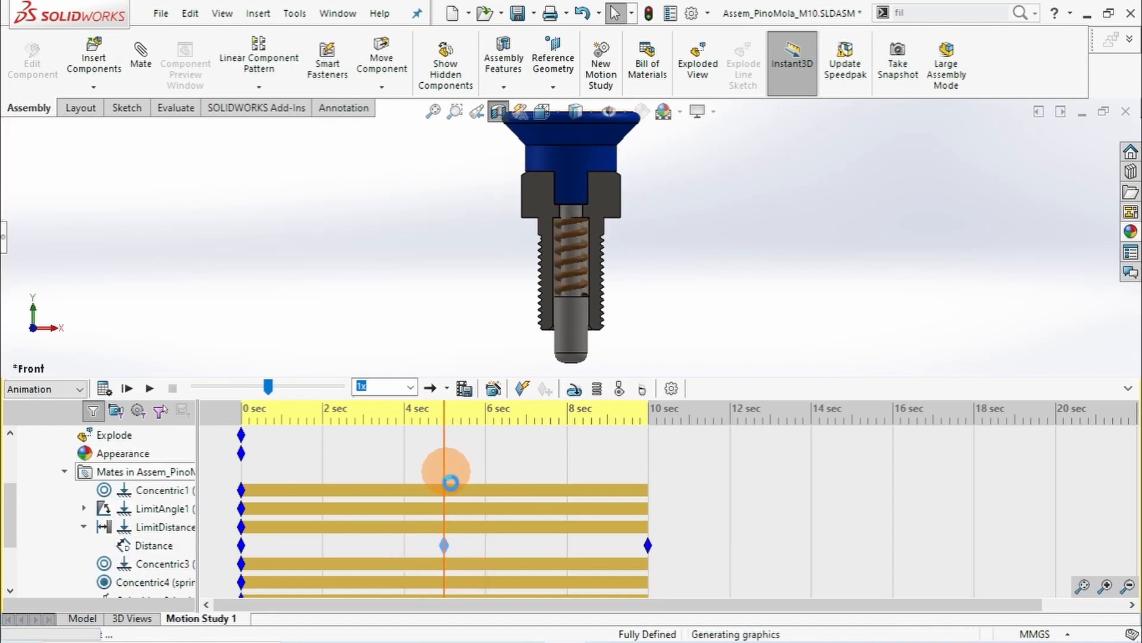
drag(439, 546, 324, 550)
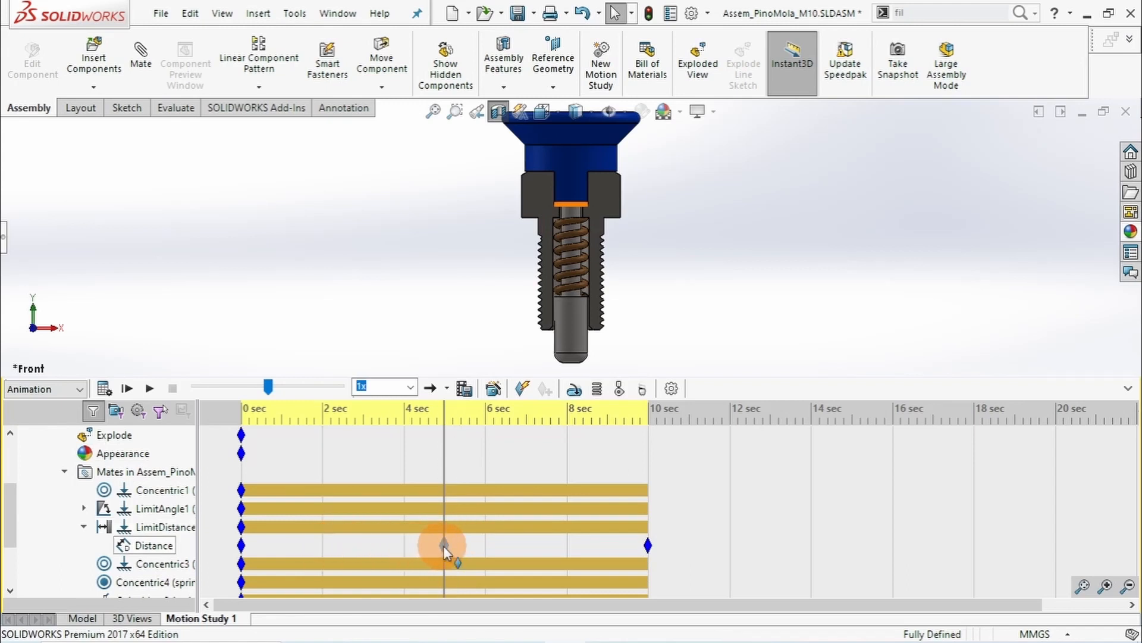
drag(446, 550, 444, 545)
click(156, 546)
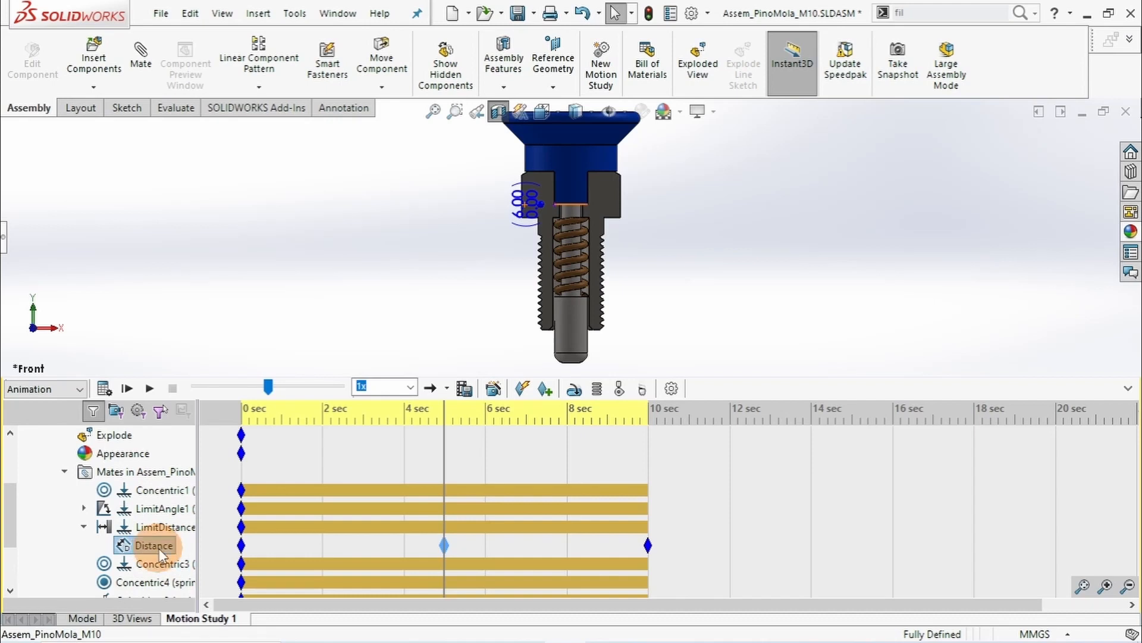
scroll(594, 339, up, 3)
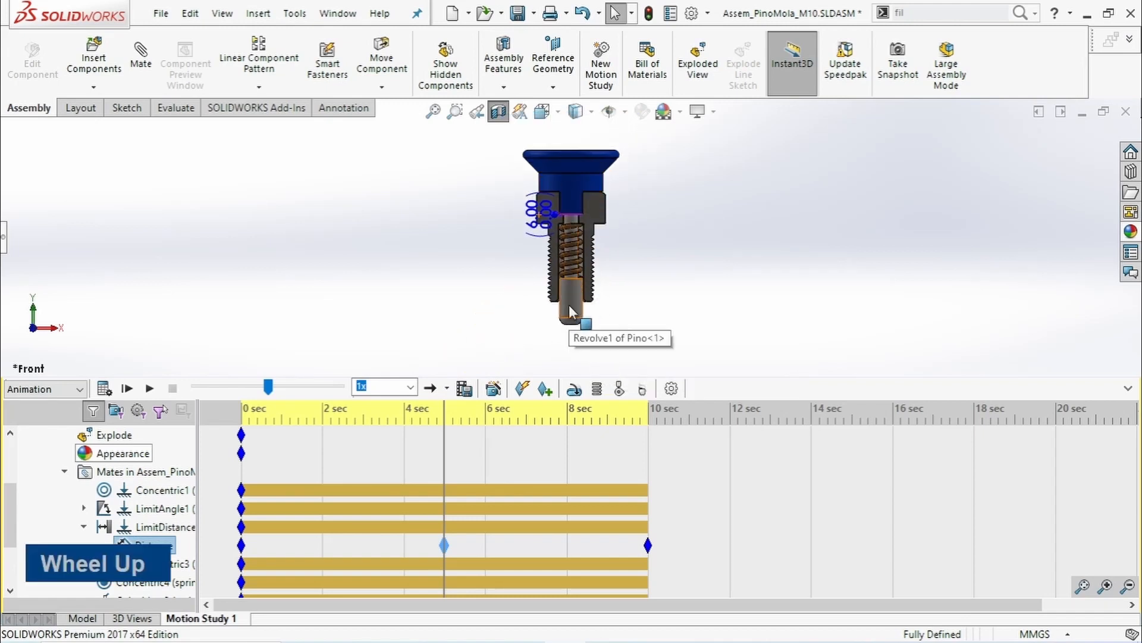
drag(566, 302, 594, 272)
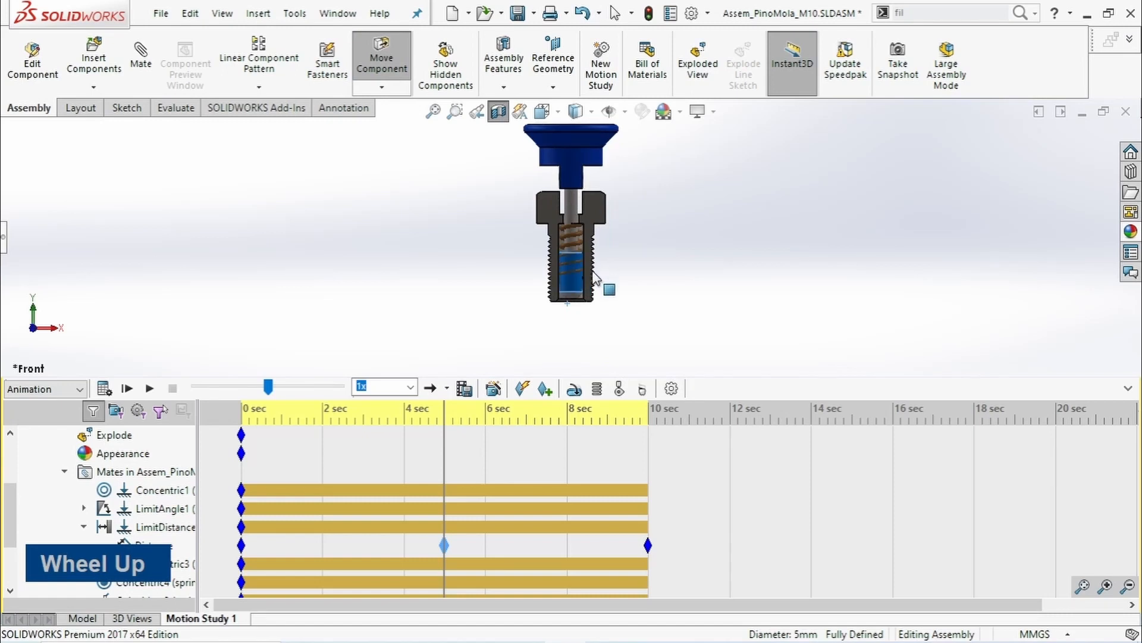
key(Escape)
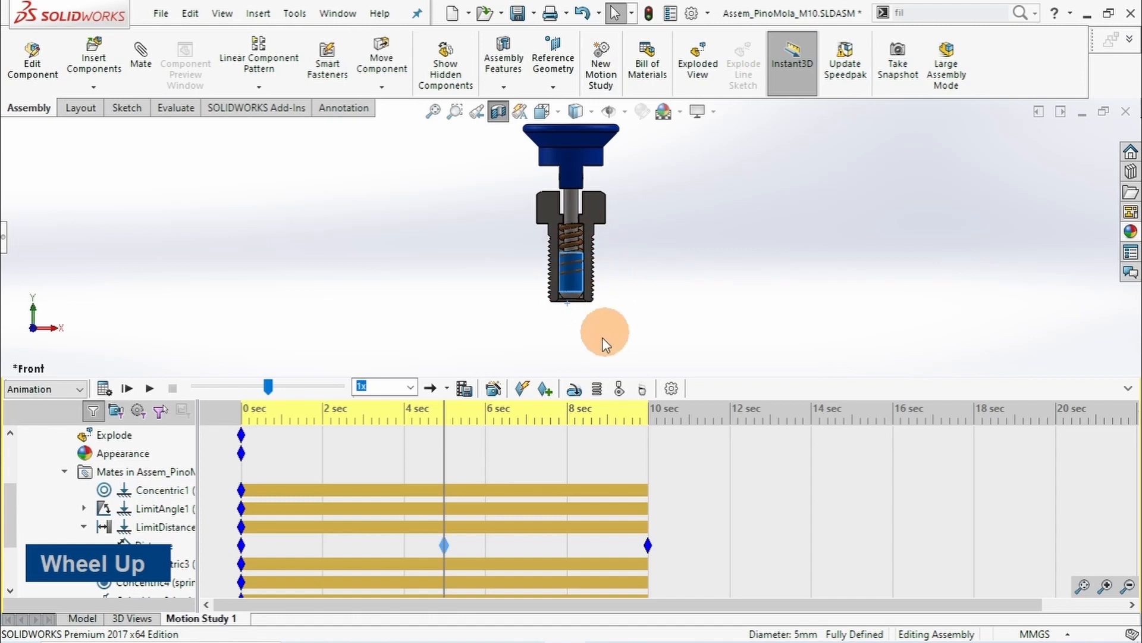
right_click(445, 544)
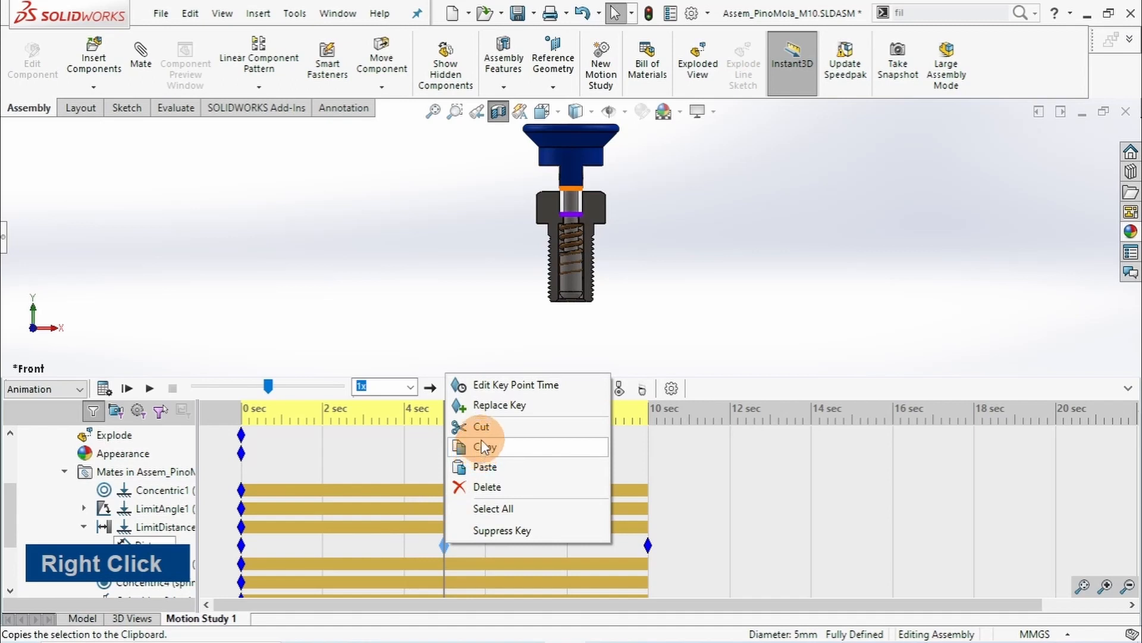
click(495, 405)
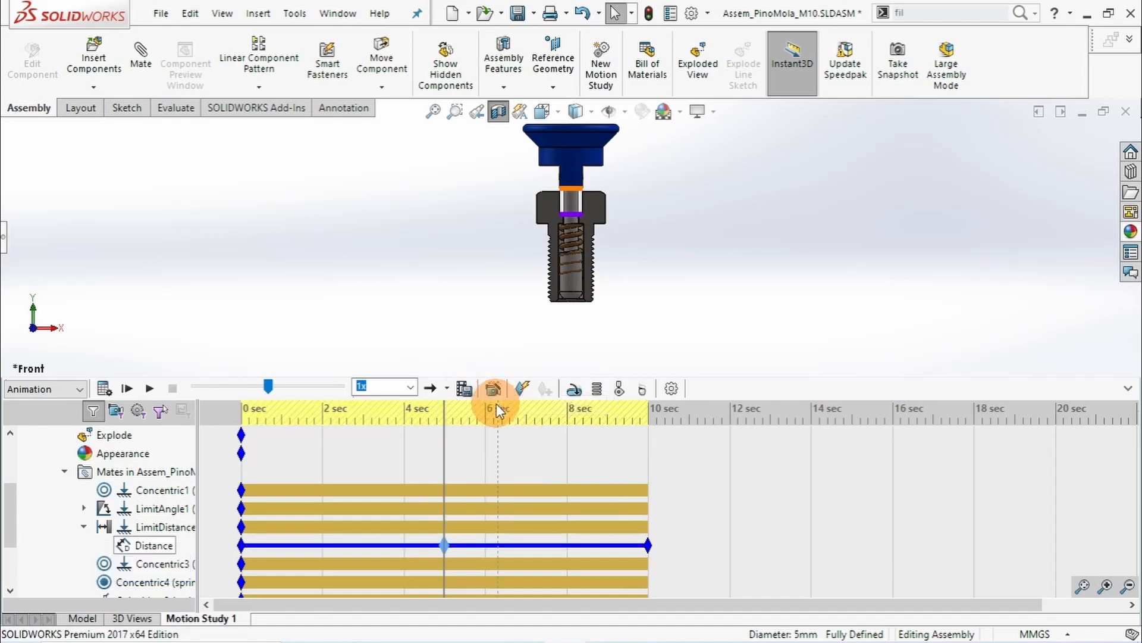
- Calculate the motion study and collapse the timeline to enlarge the view of the plunger assembly
click(101, 389)
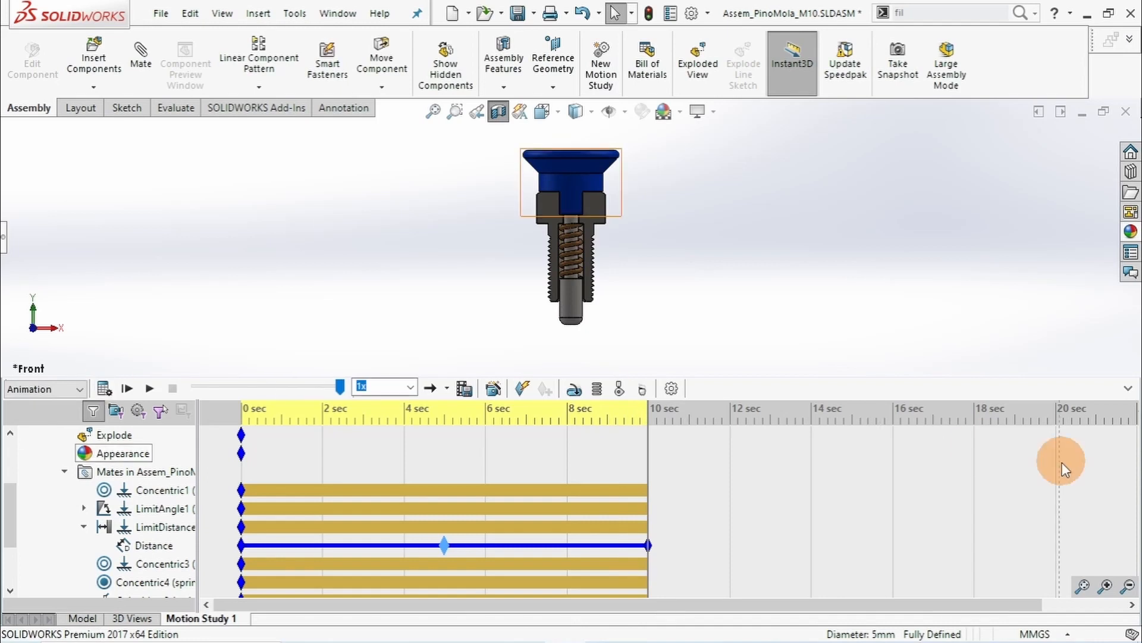
click(1128, 389)
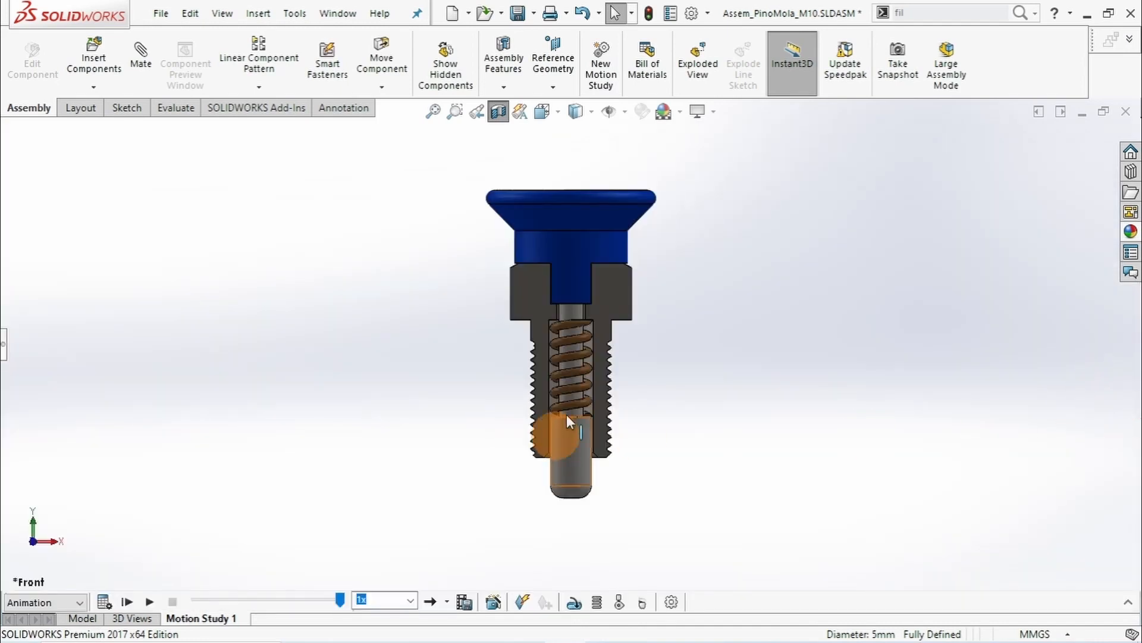
scroll(584, 327, down, 2)
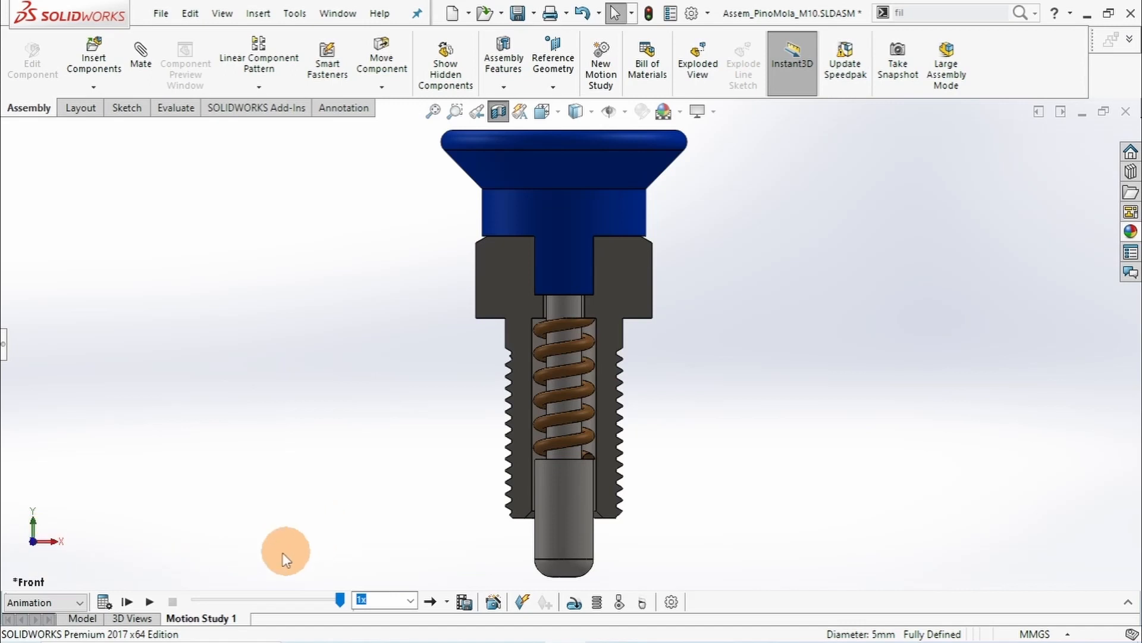
- Set the playback mode to Loop, play the plunger animation, and stop the playback
click(446, 604)
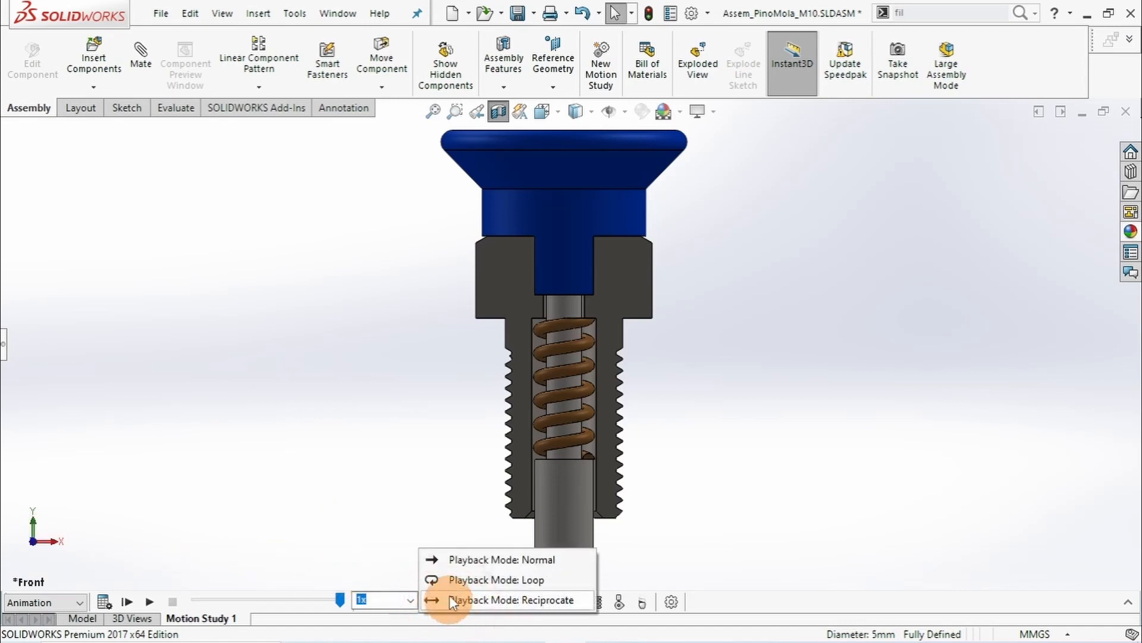
click(449, 583)
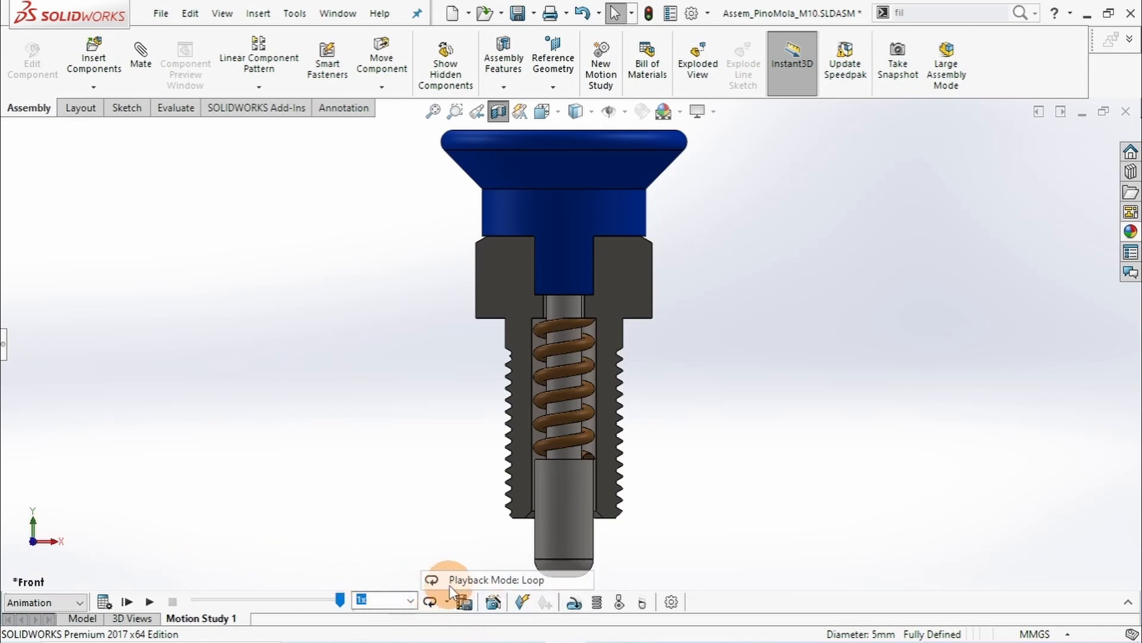
click(151, 601)
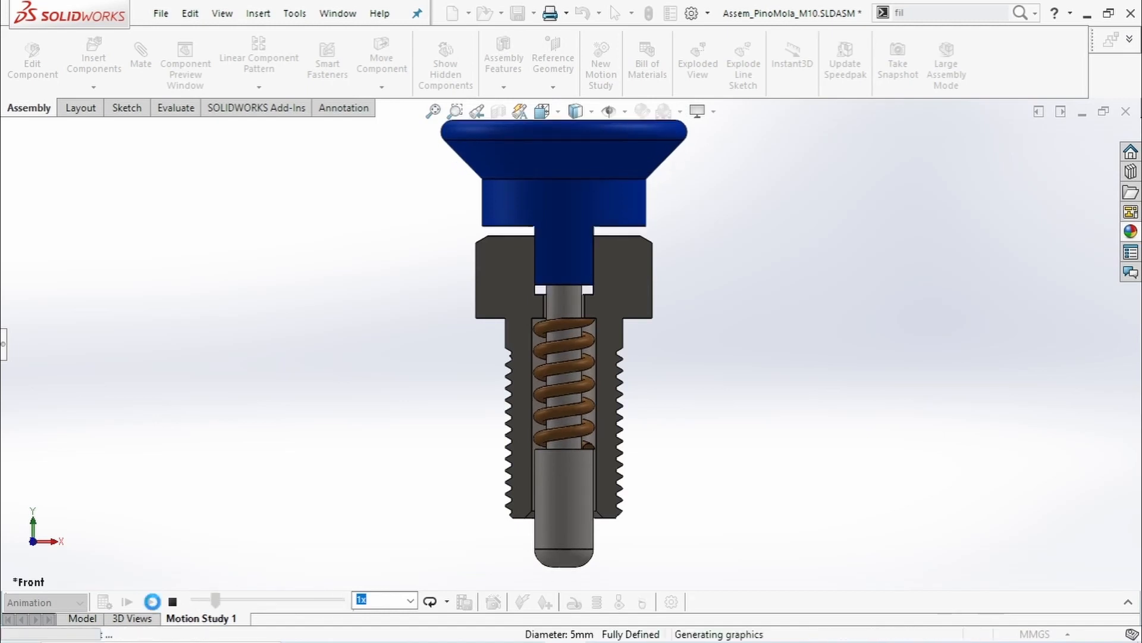
click(173, 601)
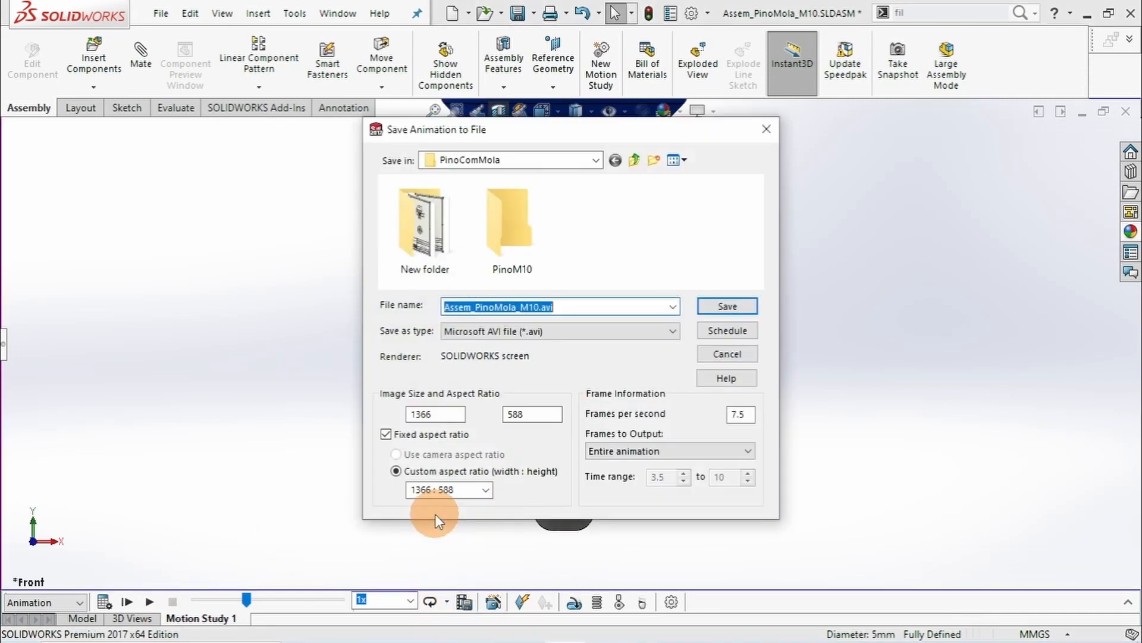
- Set the animation export to the PinoM10 folder with a 16:9 aspect ratio and 24 frames per second
double_click(501, 216)
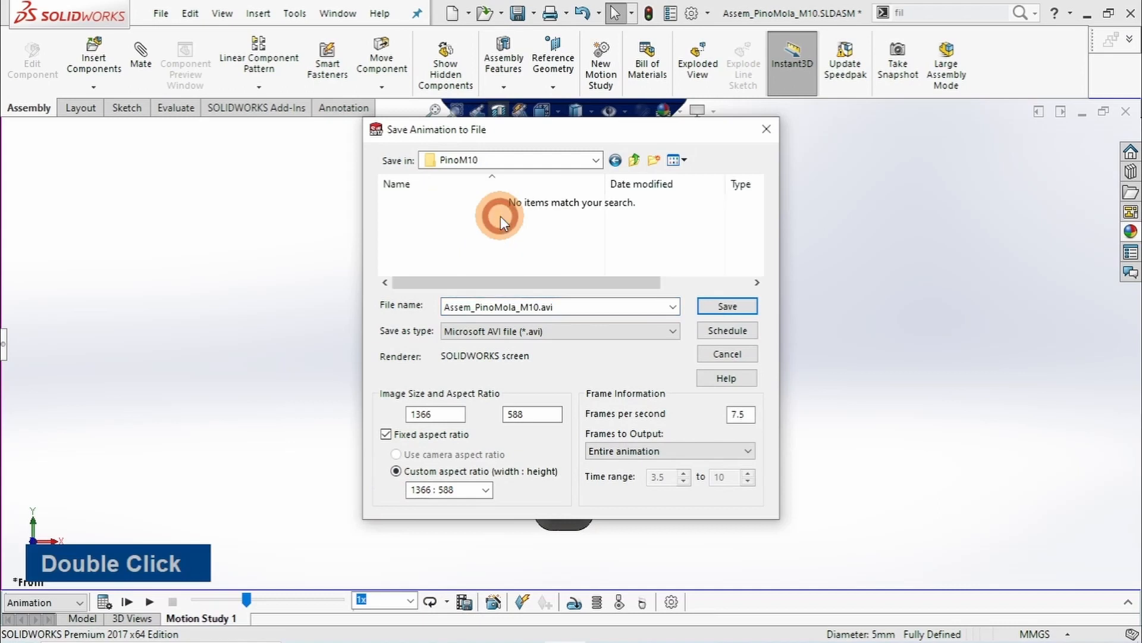
click(483, 490)
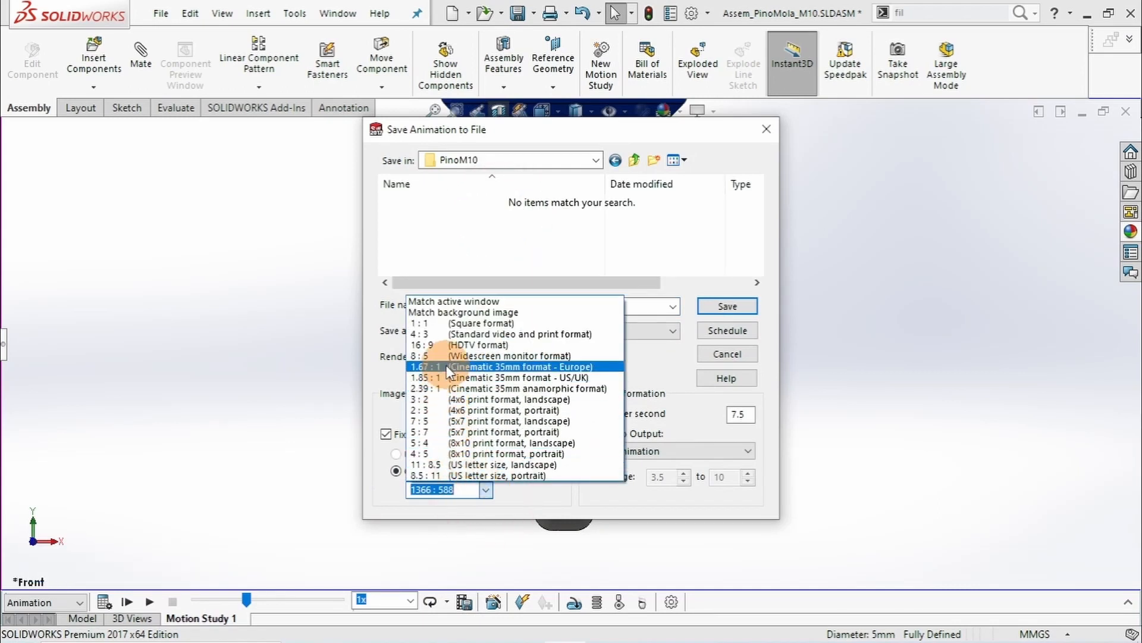
click(443, 344)
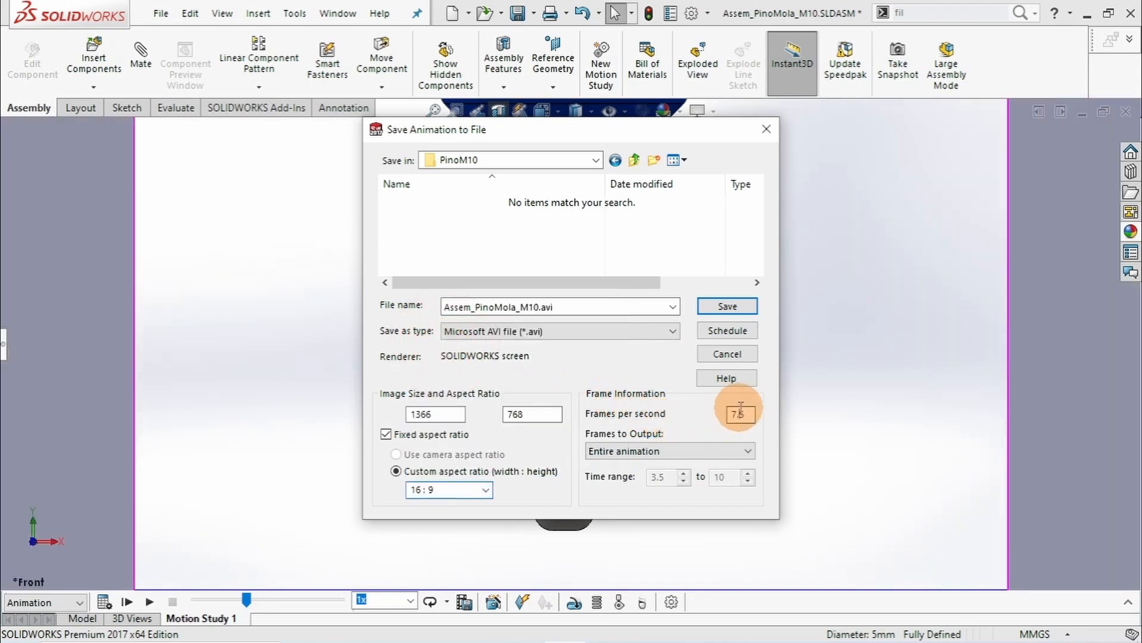
double_click(740, 413)
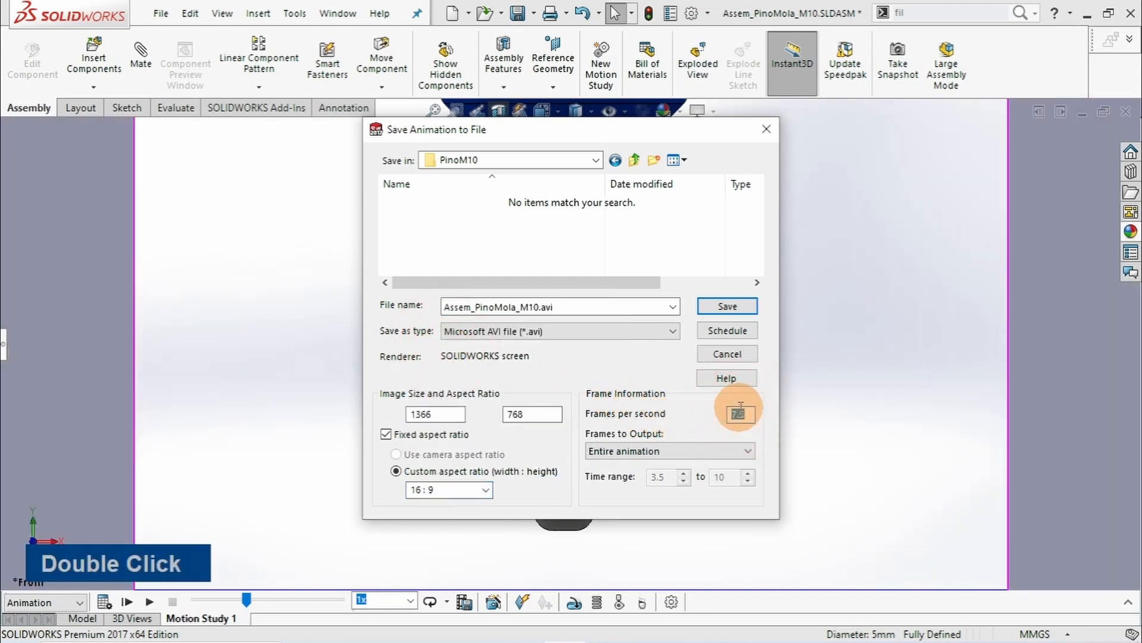
text(24)
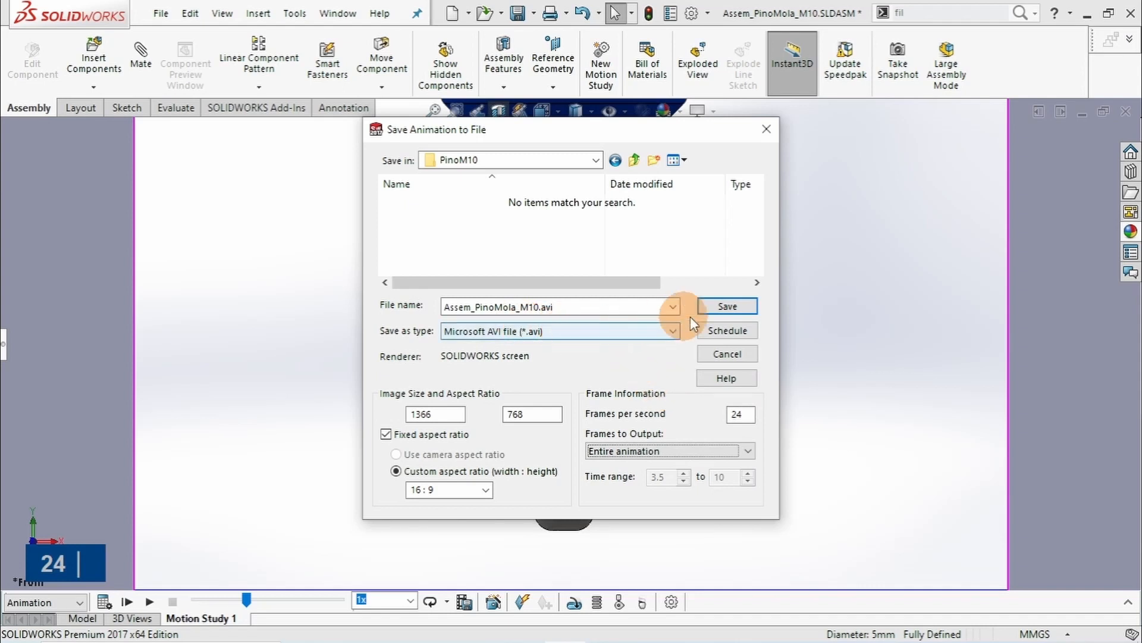
- Save the animation as Assem_PinoMola_M10.avi with the Full Frames (Uncompressed) compressor, recalculating the motion study results before saving
click(727, 304)
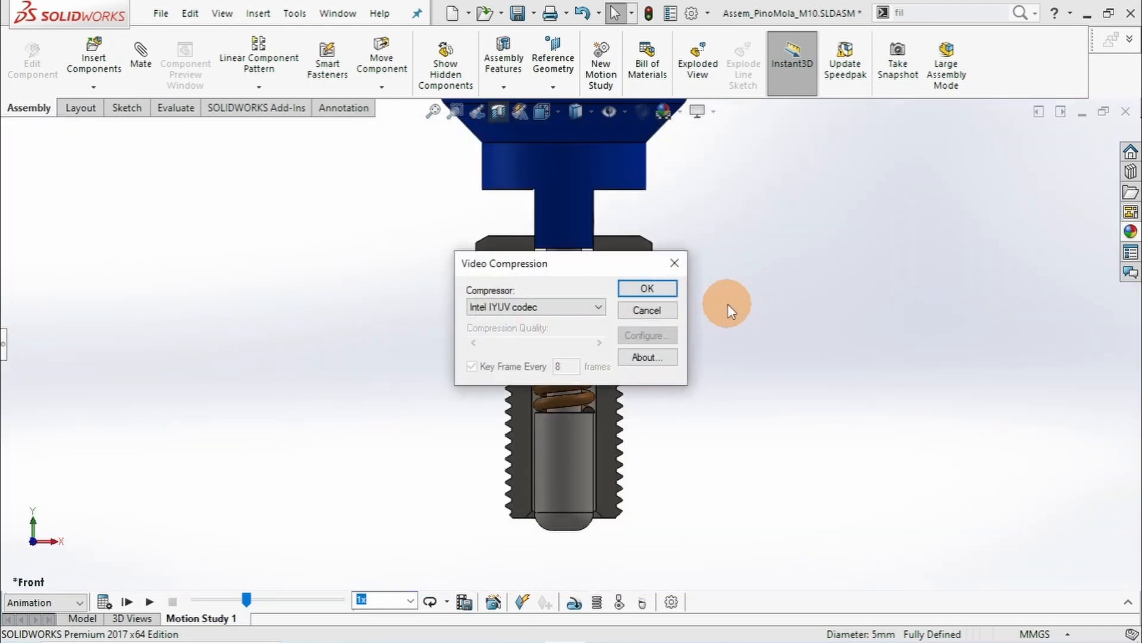
click(577, 306)
click(537, 354)
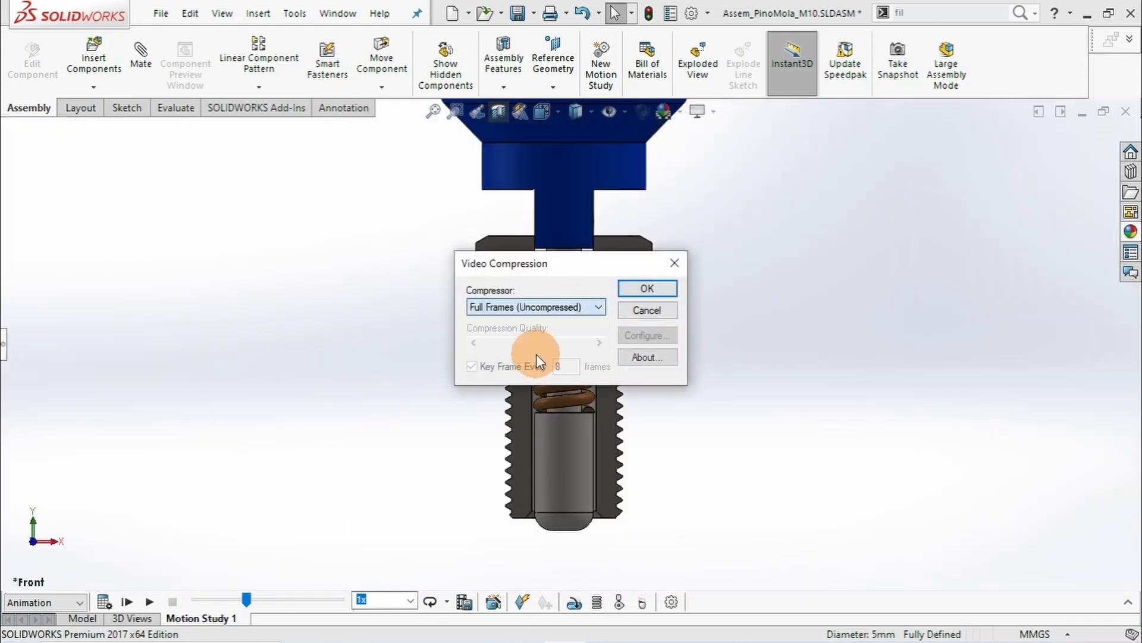
click(628, 290)
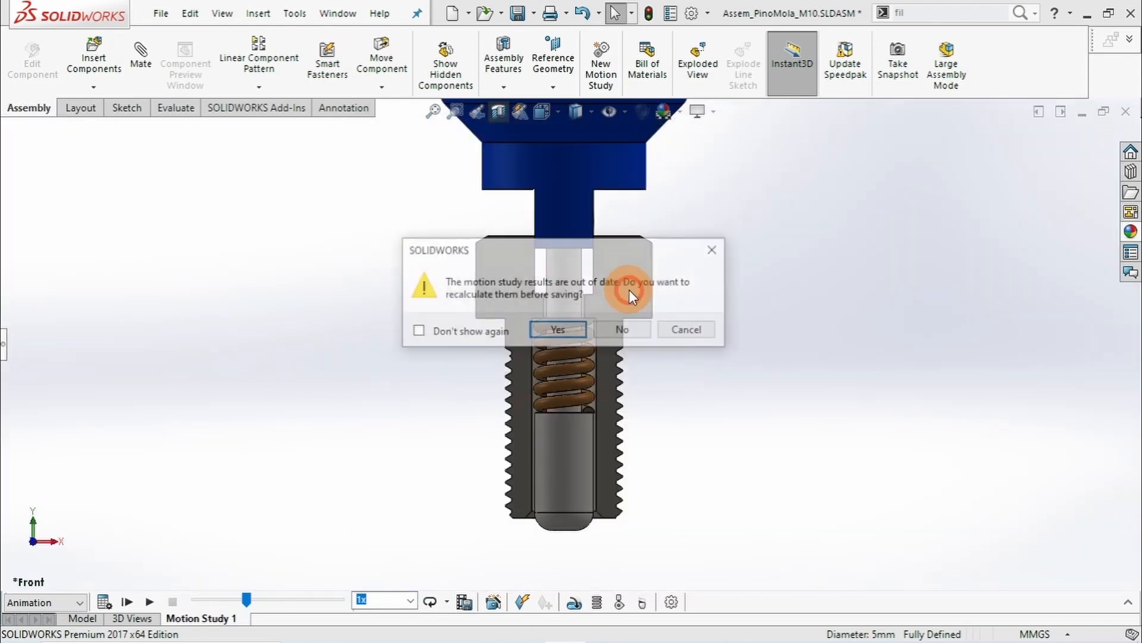
click(556, 333)
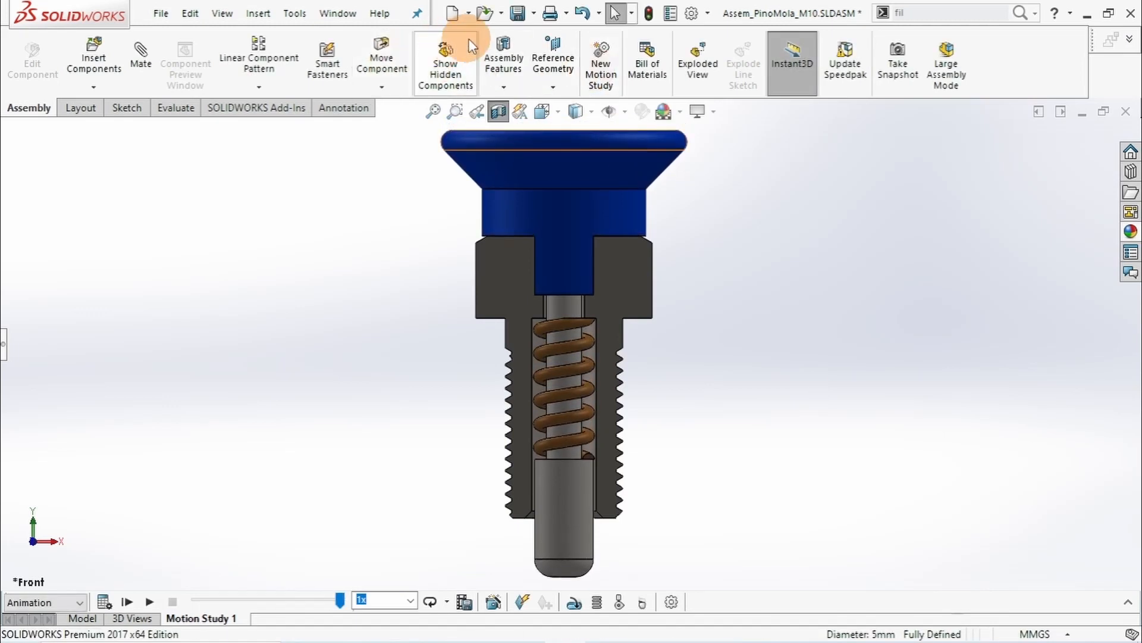
- Save the assembly with all modified documents, storing the virtual spring component internally inside the assembly
click(518, 14)
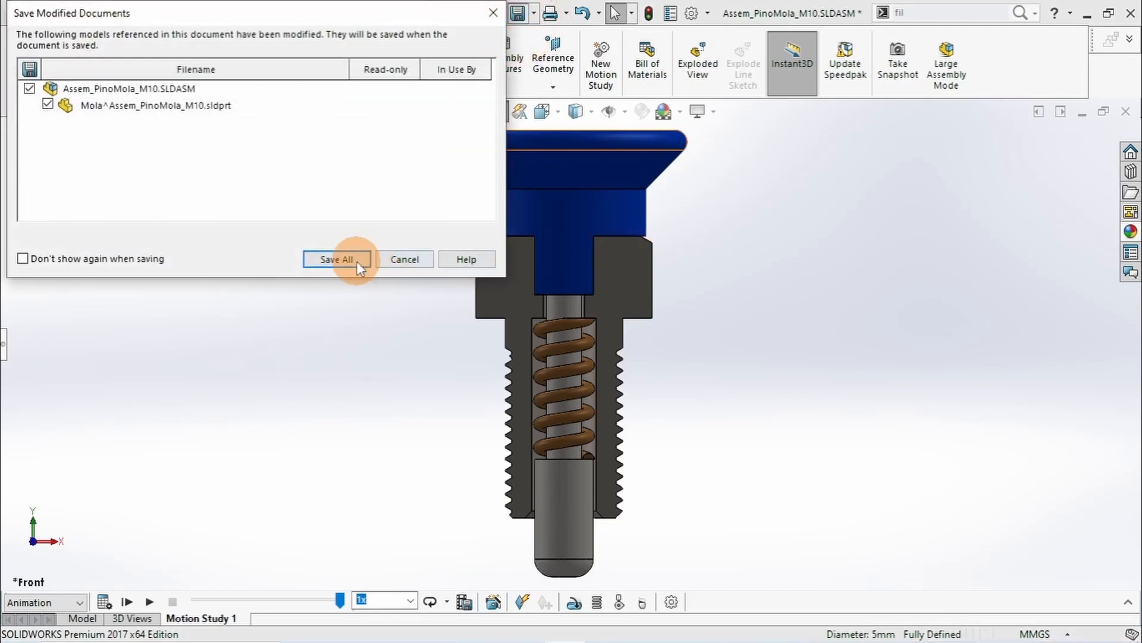
click(356, 261)
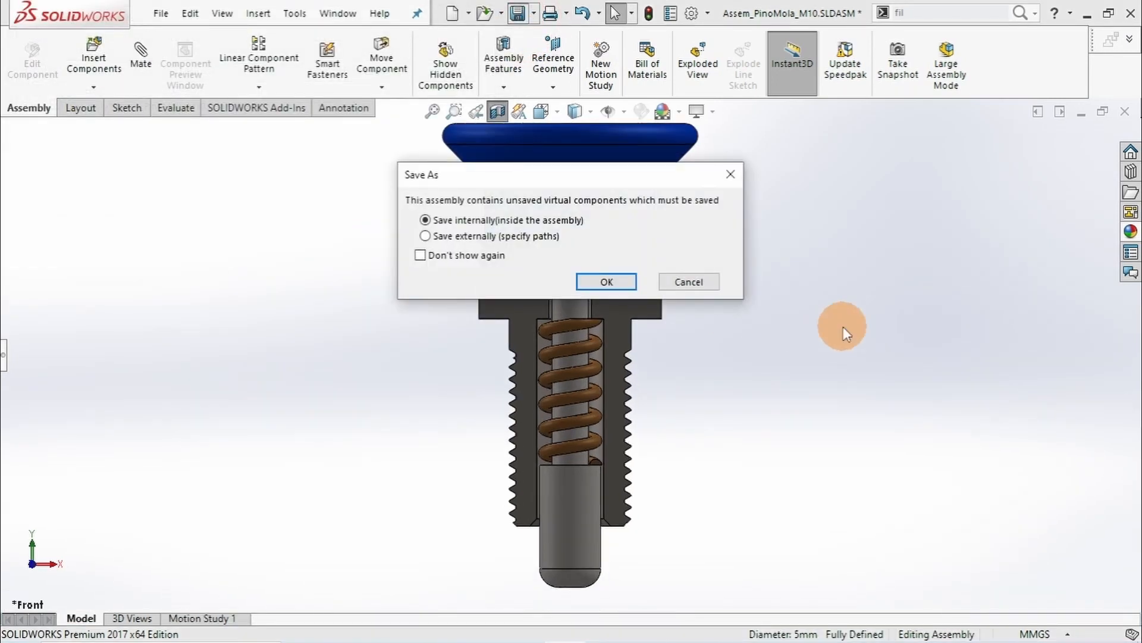
key(Return)
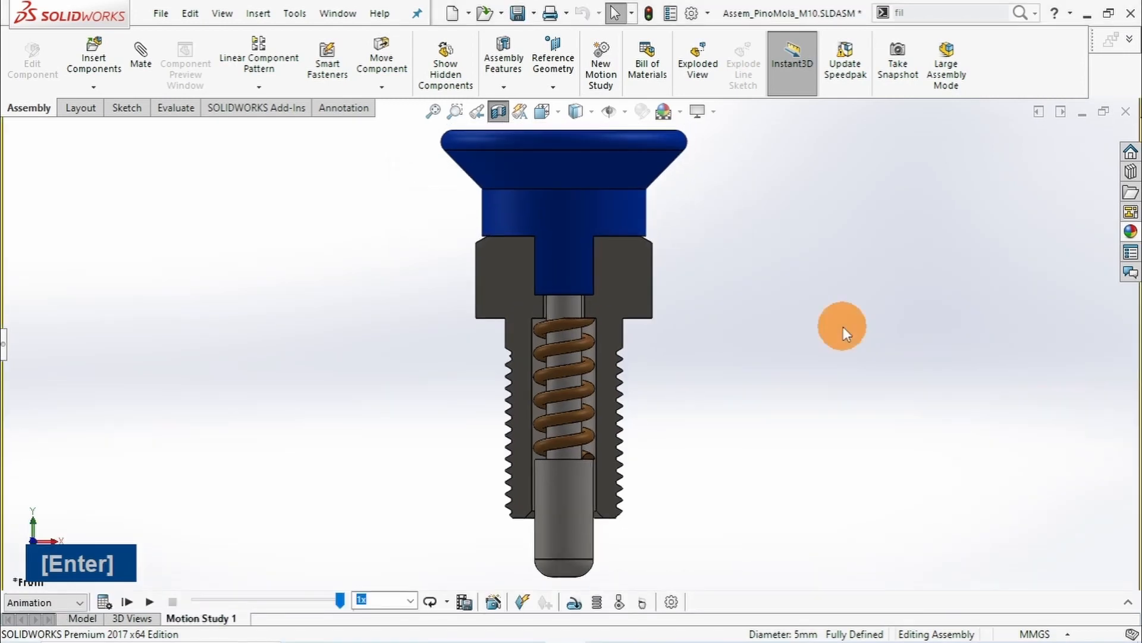
click(798, 358)
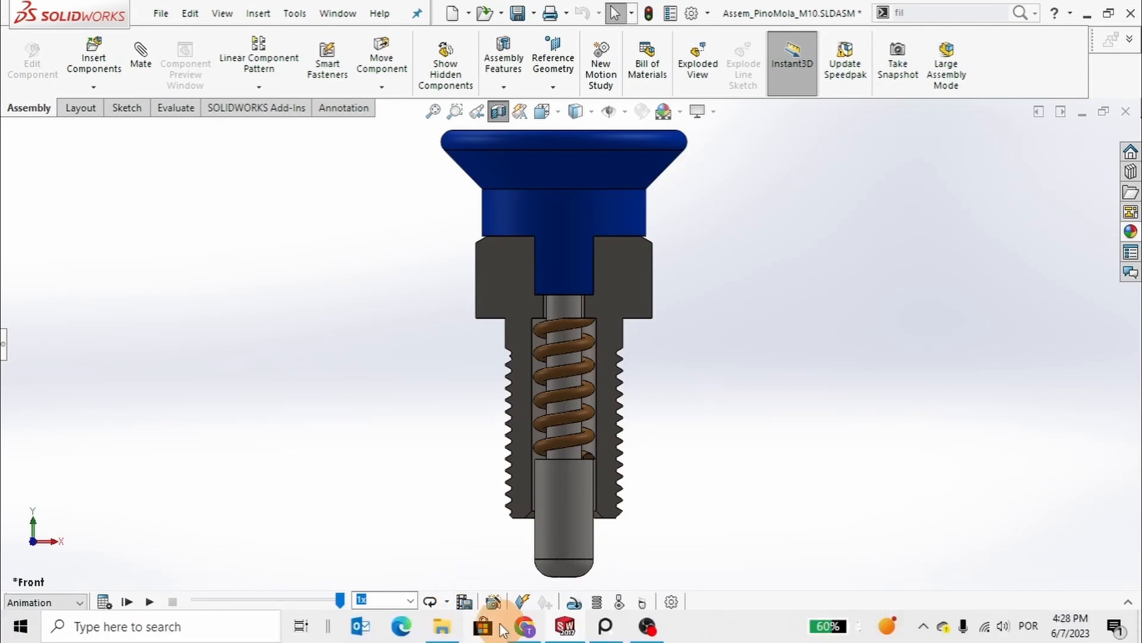
- Switch to File Explorer and open Assem_PinoMola_M10.avi from the PinoM10 folder in a media player
click(445, 626)
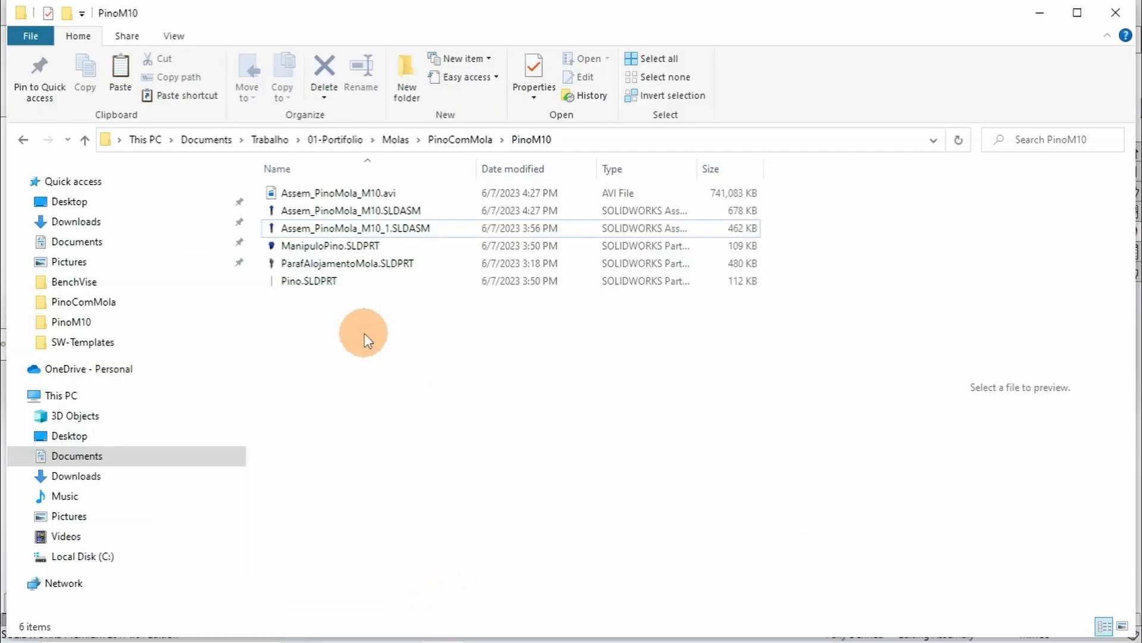
right_click(355, 194)
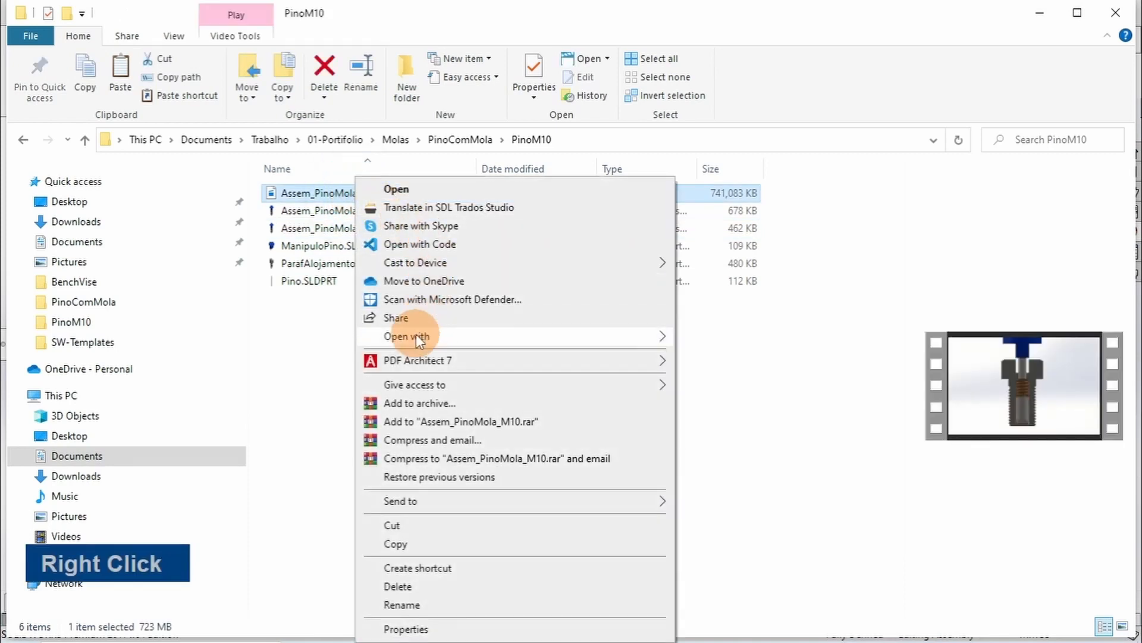
mouse_move(415, 336)
click(713, 375)
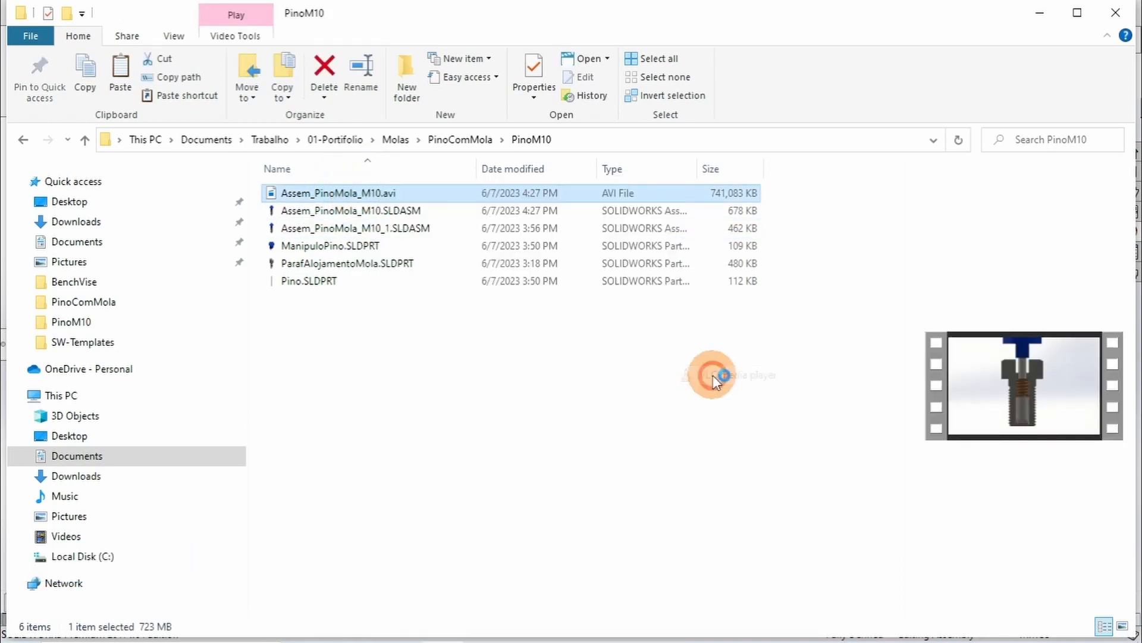